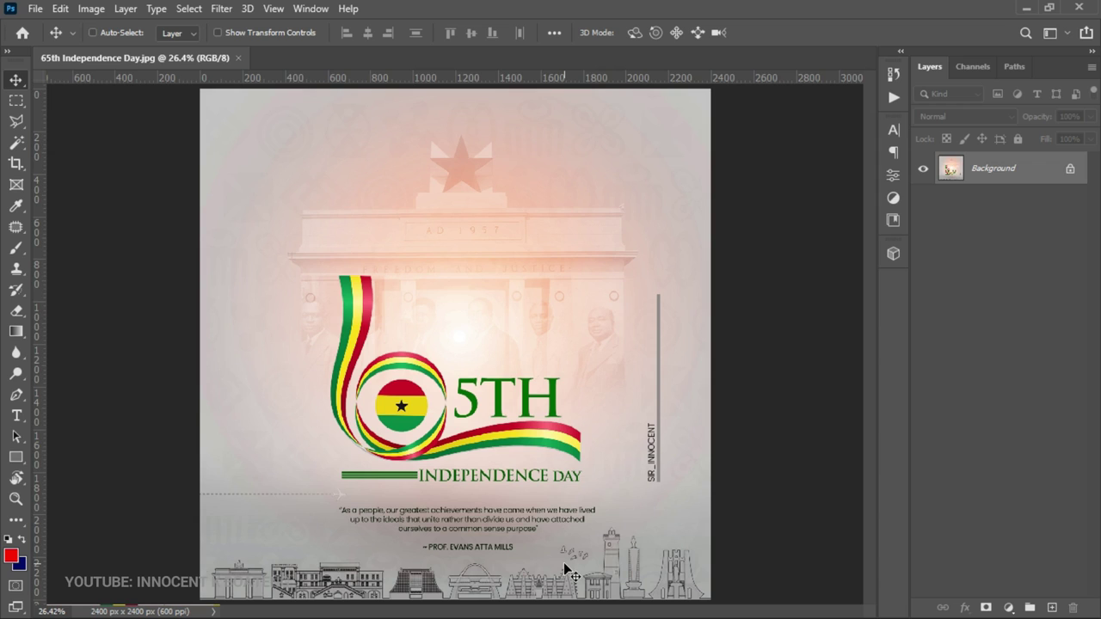
Close the finished 65th Independence Day image and create a new 4 x 4 inch RGB document at 300 pixels/inch with a white background.
{"action": "left_click", "coordinate": [238, 58]}
{"action": "key", "text": "ctrl+n"}
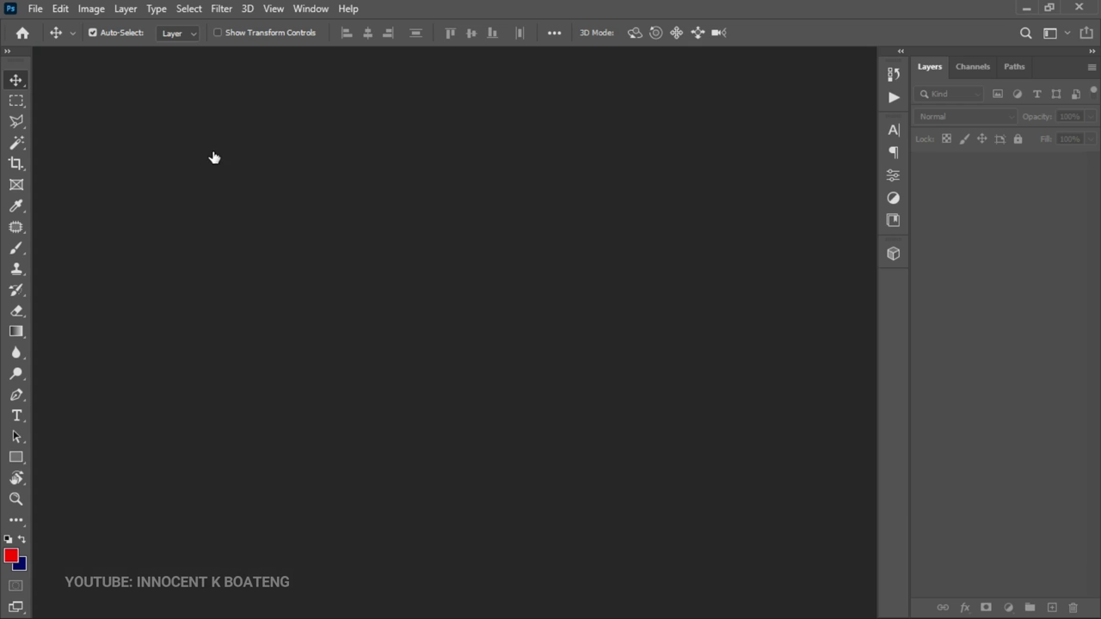
{"action": "left_click", "coordinate": [782, 167]}
{"action": "left_click", "coordinate": [780, 209]}
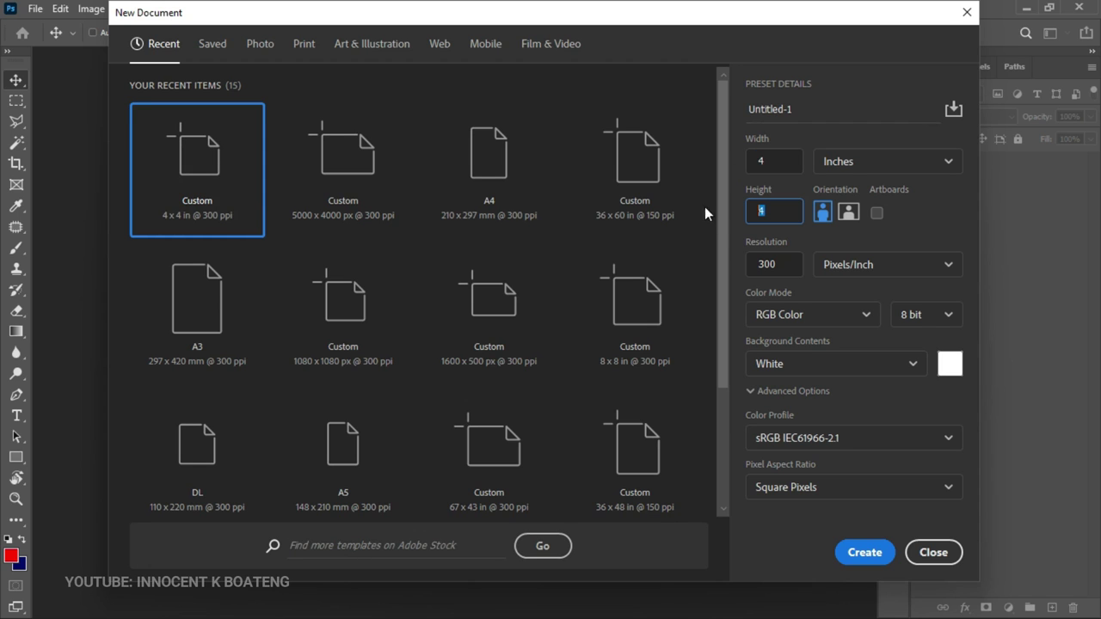
{"action": "left_click", "coordinate": [863, 553]}
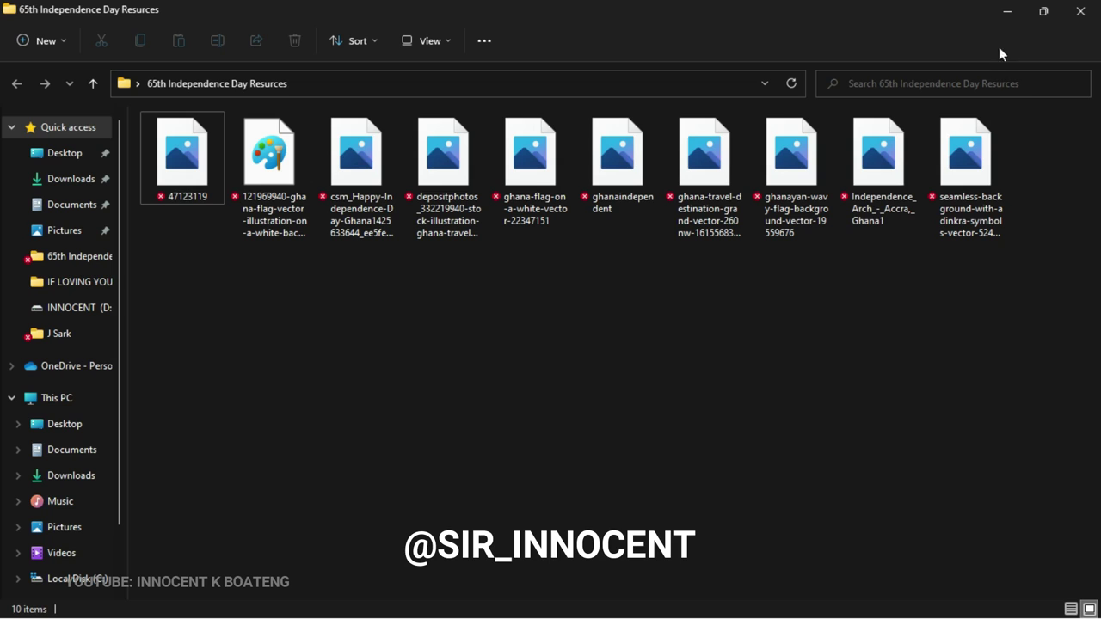
{"action": "left_click", "coordinate": [1008, 12]}
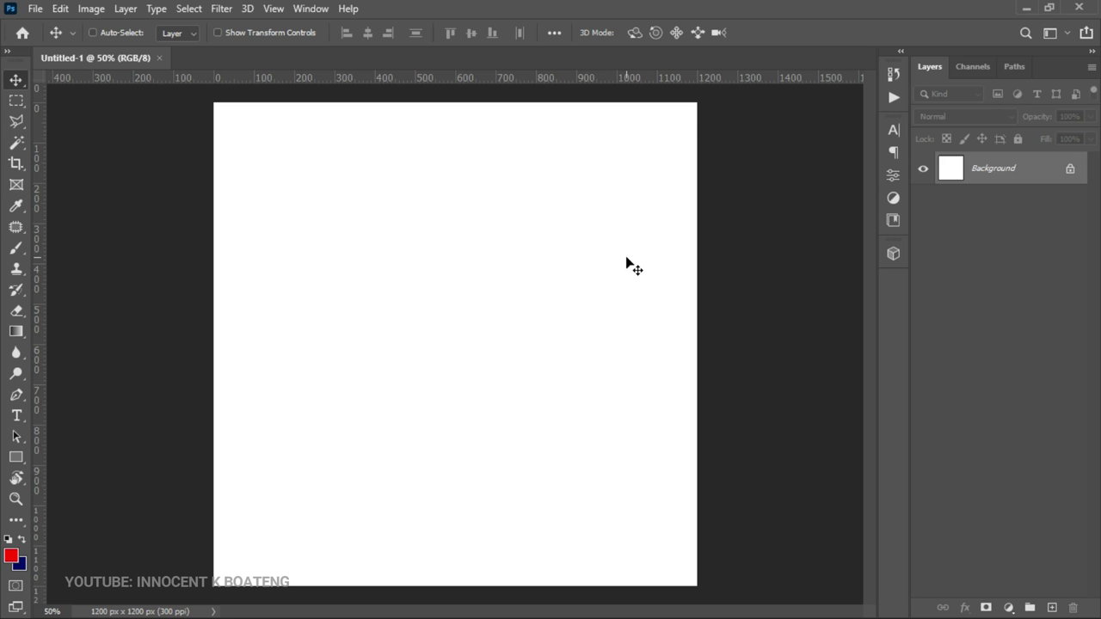
Add a Gradient fill layer using the grey-to-white preset with end colors #8f8d8d and white.
{"action": "left_click", "coordinate": [1010, 608]}
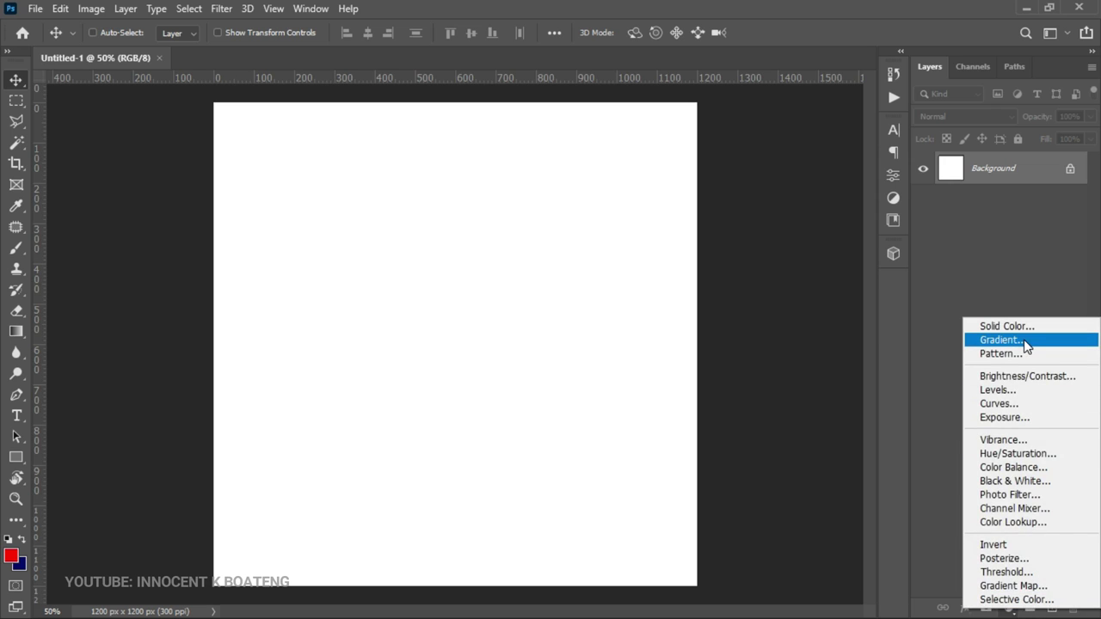
{"action": "left_click", "coordinate": [1023, 340]}
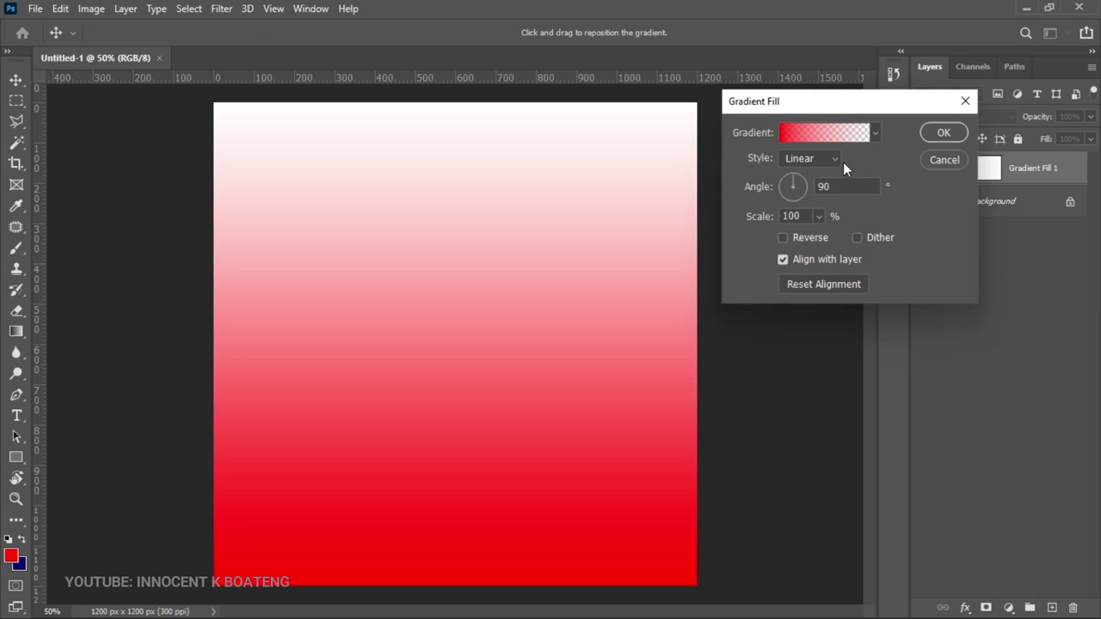
{"action": "left_click", "coordinate": [822, 134]}
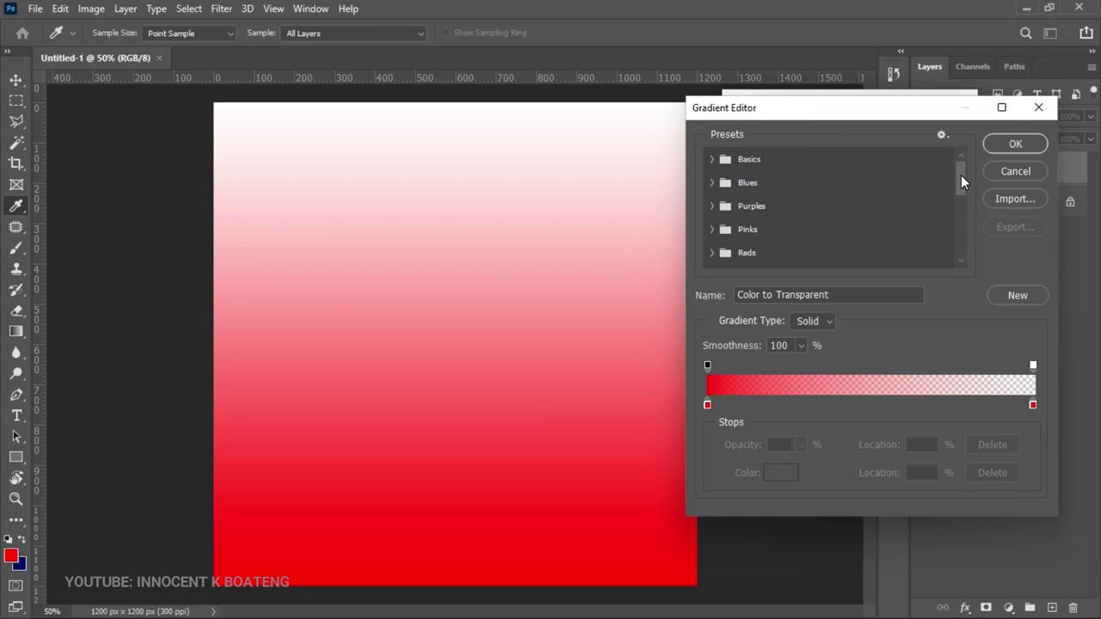
{"action": "left_click_drag", "start_coordinate": [961, 174], "coordinate": [960, 277]}
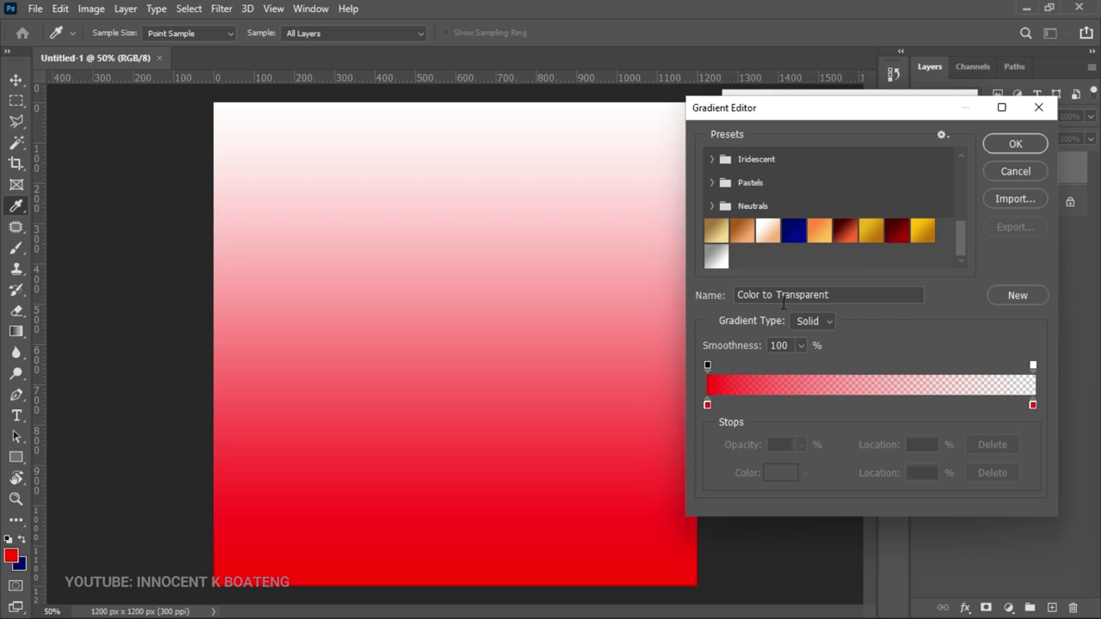
{"action": "left_click", "coordinate": [718, 256]}
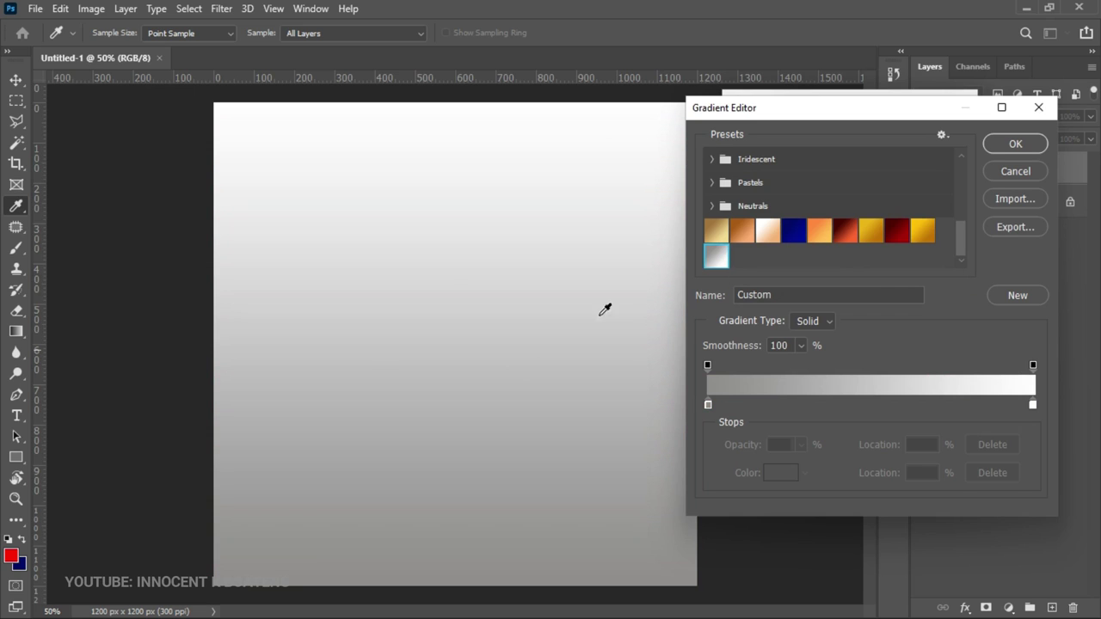
{"action": "left_click", "coordinate": [707, 405]}
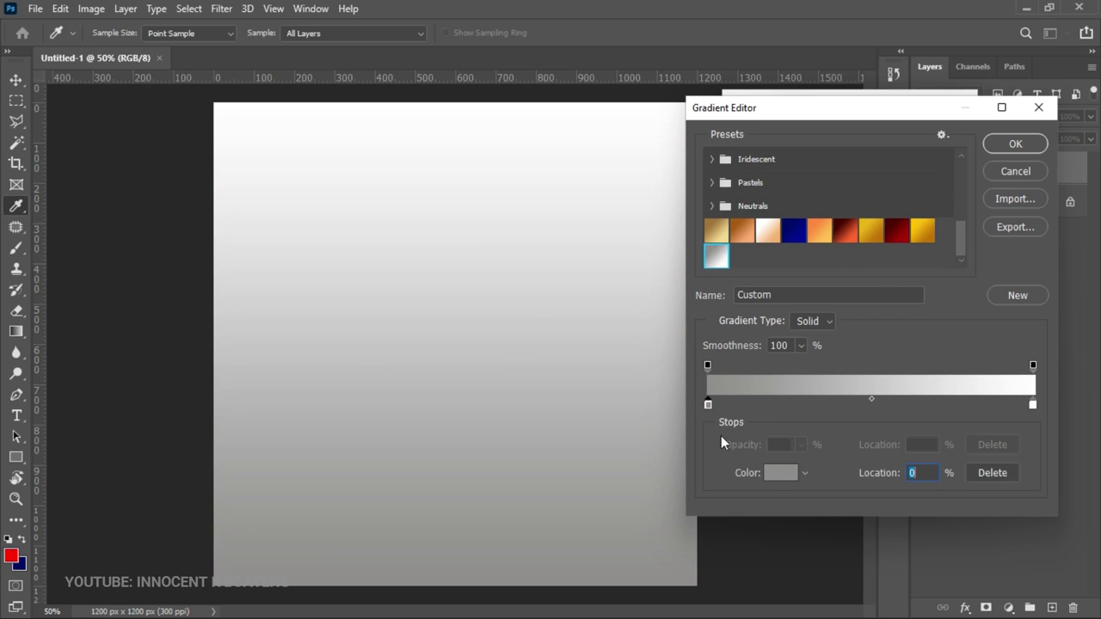
{"action": "left_click", "coordinate": [780, 472]}
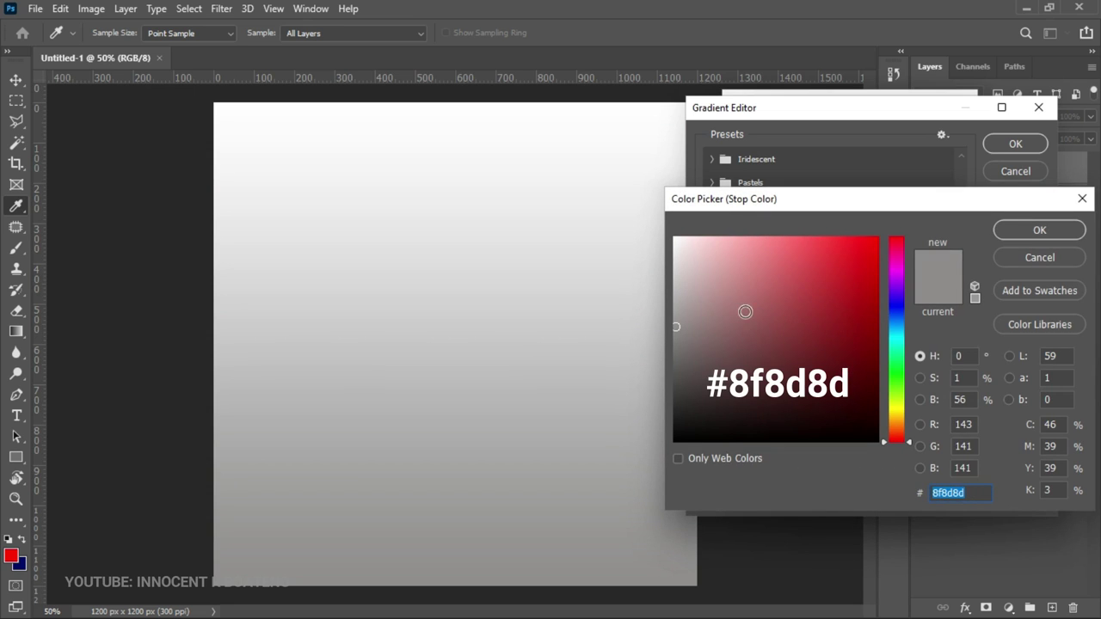
{"action": "left_click", "coordinate": [1006, 263]}
{"action": "left_click", "coordinate": [1033, 404]}
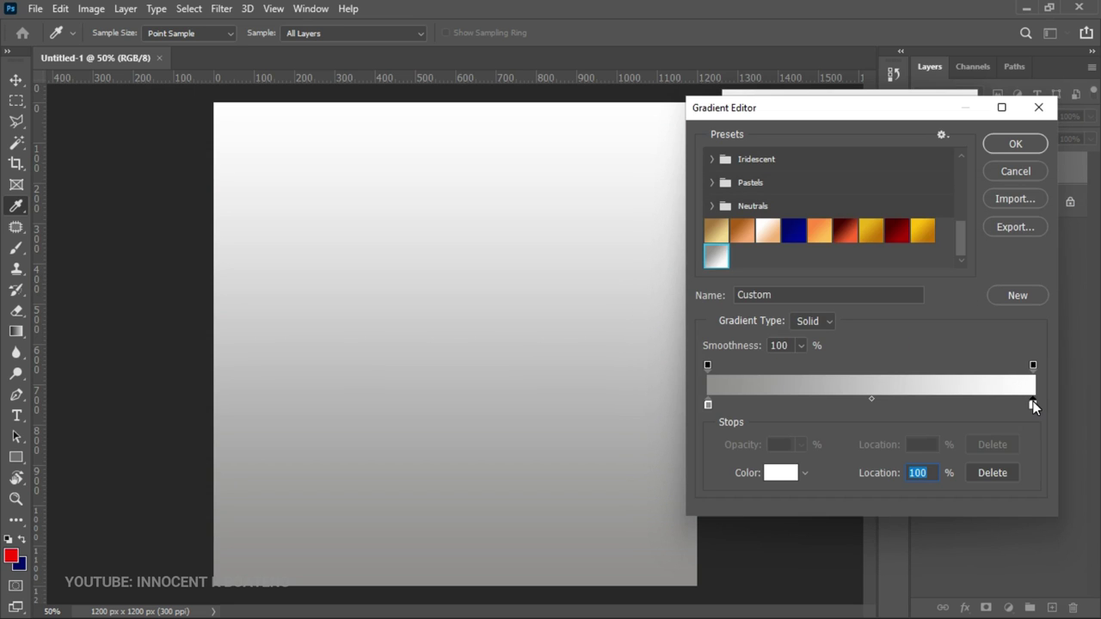
{"action": "left_click", "coordinate": [1015, 144]}
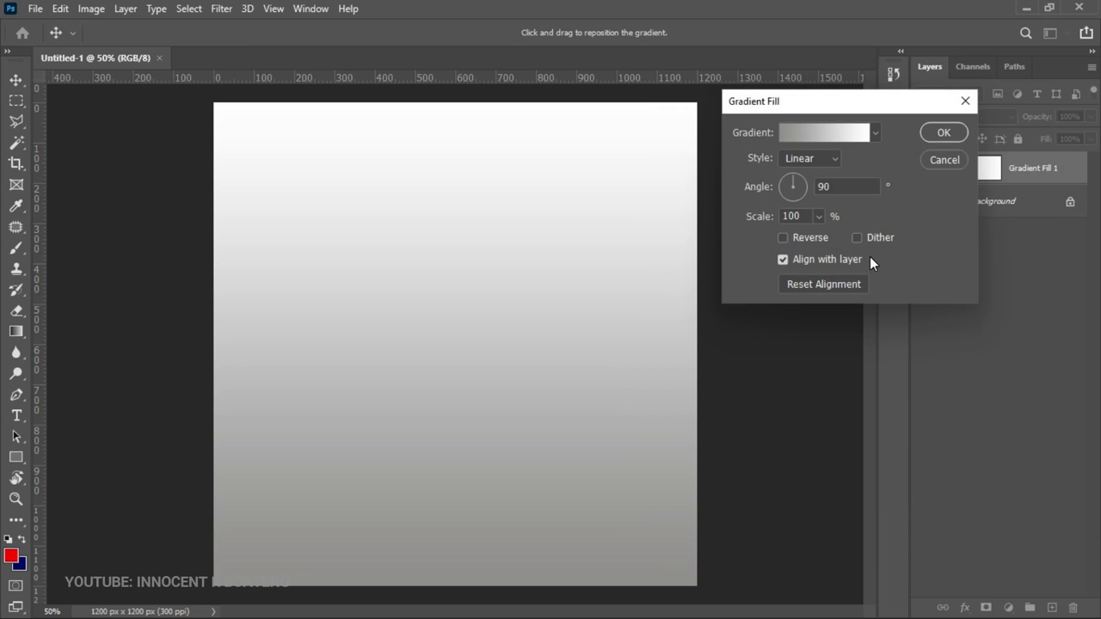
Set the gradient fill's style to Radial and reverse its colors so white sits in the centre.
{"action": "left_click", "coordinate": [807, 155]}
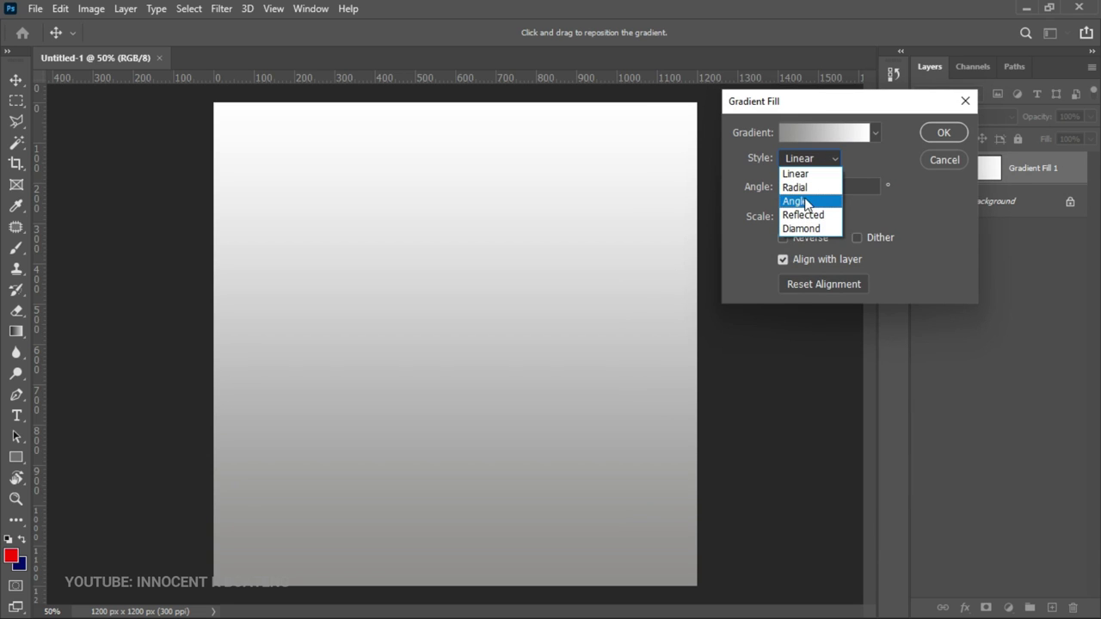
{"action": "left_click", "coordinate": [807, 188]}
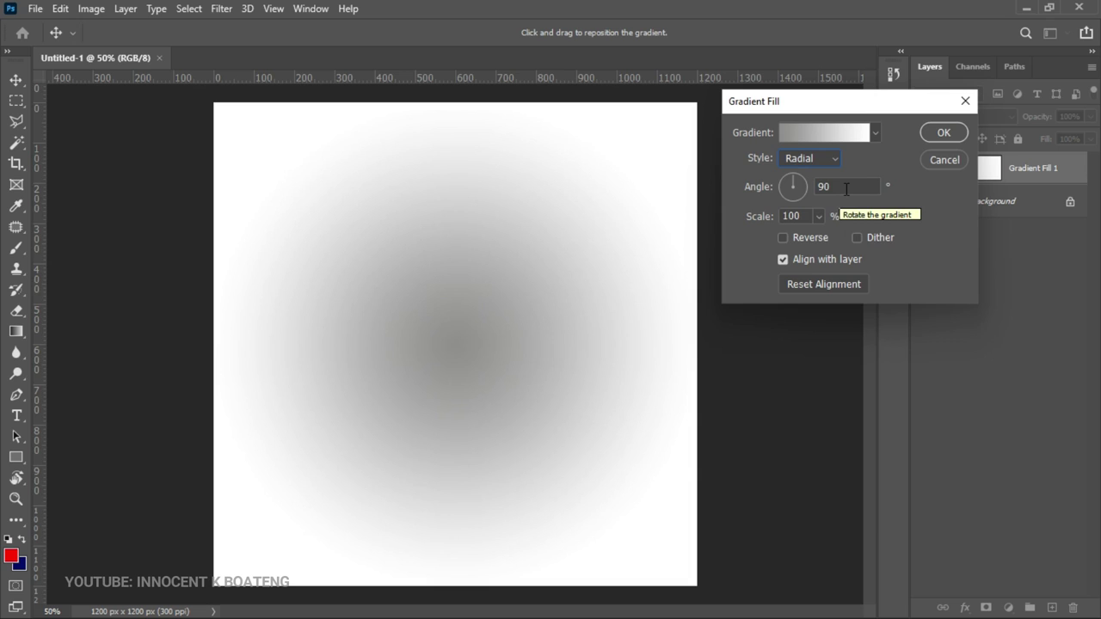
{"action": "left_click", "coordinate": [784, 238]}
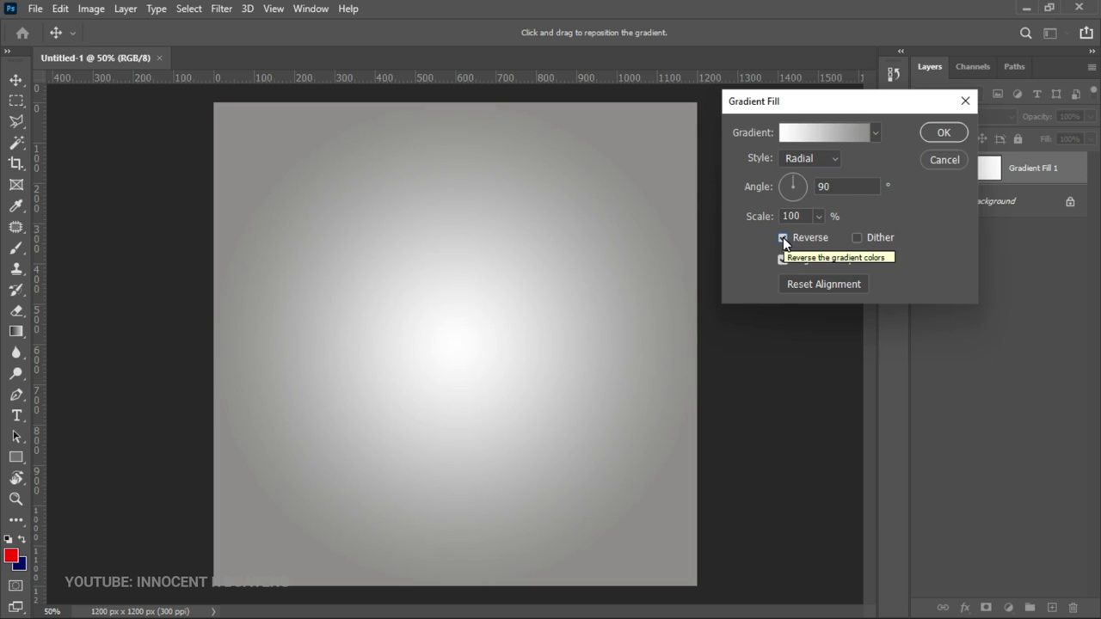
{"action": "left_click", "coordinate": [944, 133]}
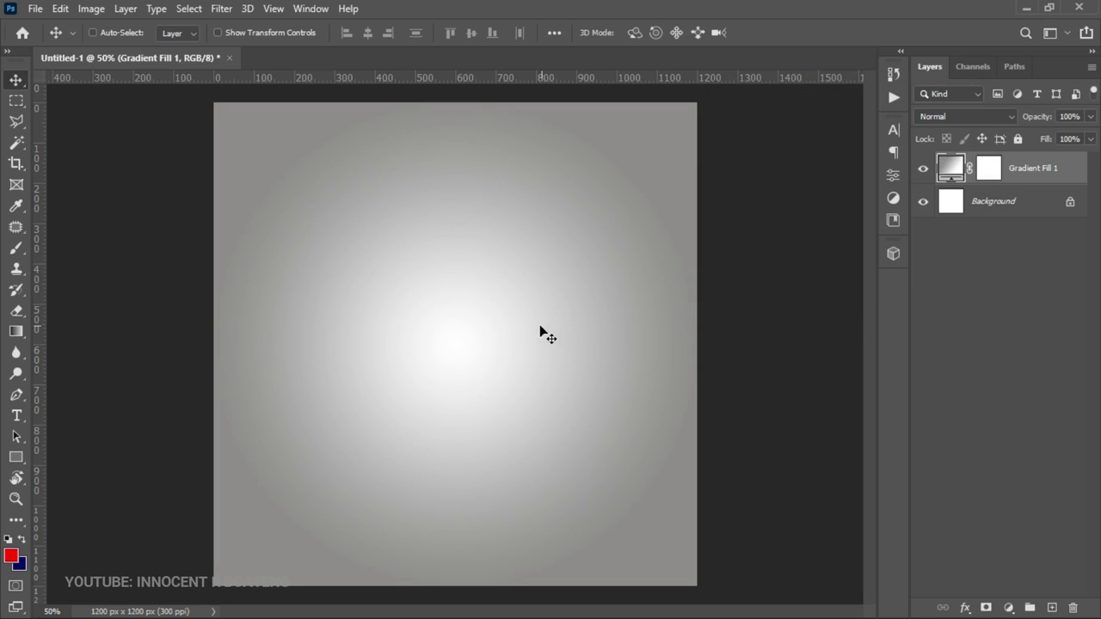
Place the 47123119 symbol pattern as an embedded image and enlarge it to cover the whole canvas.
{"action": "left_click", "coordinate": [35, 10]}
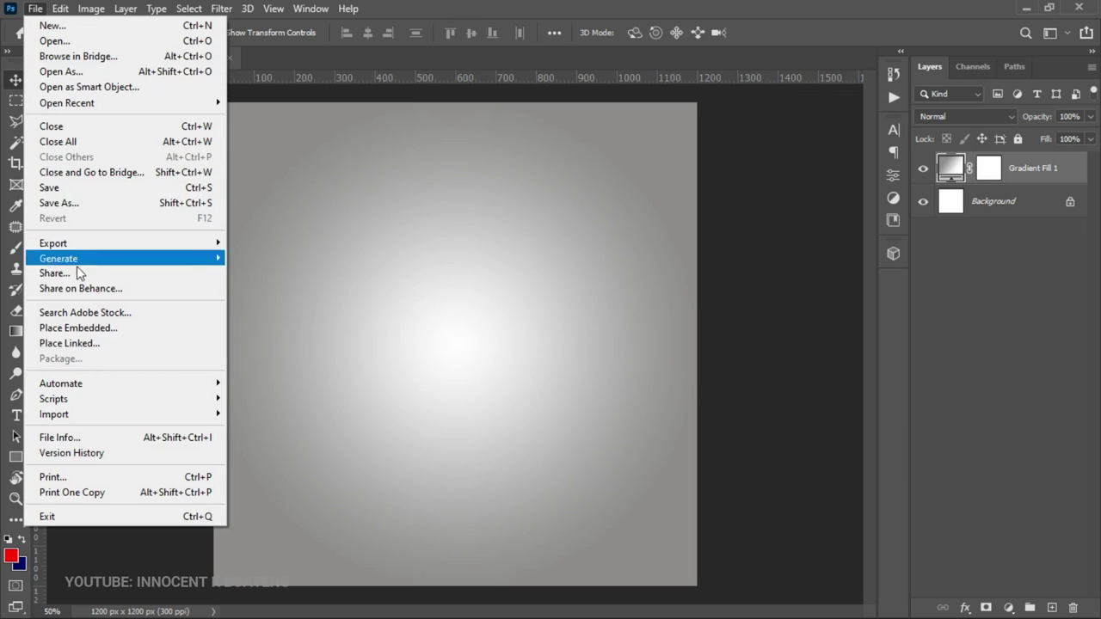
{"action": "left_click", "coordinate": [119, 333]}
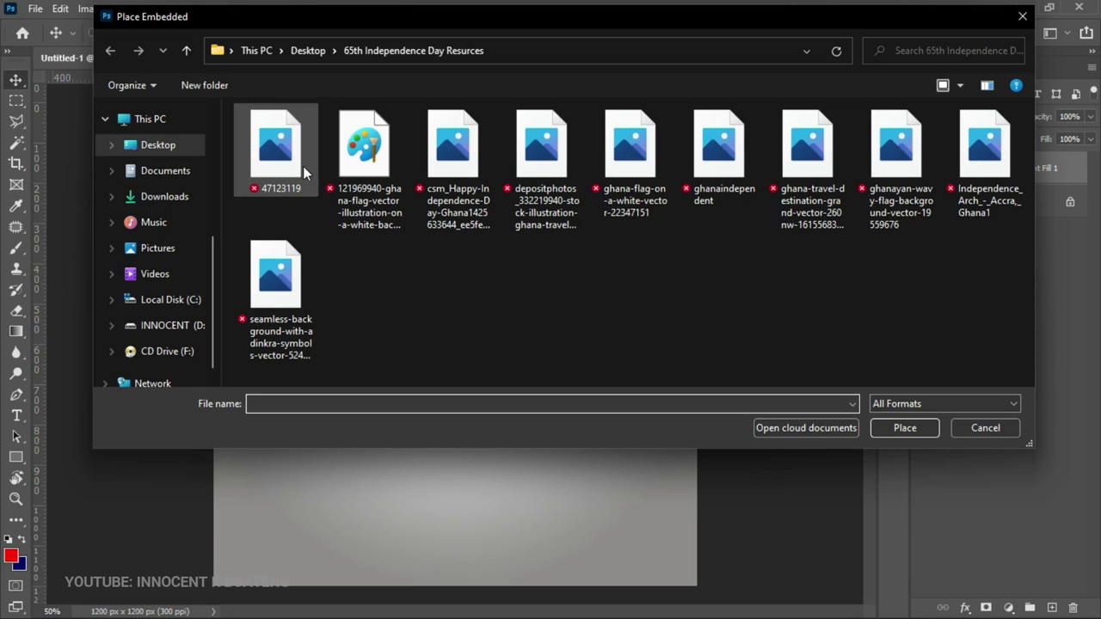
{"action": "left_click", "coordinate": [302, 161]}
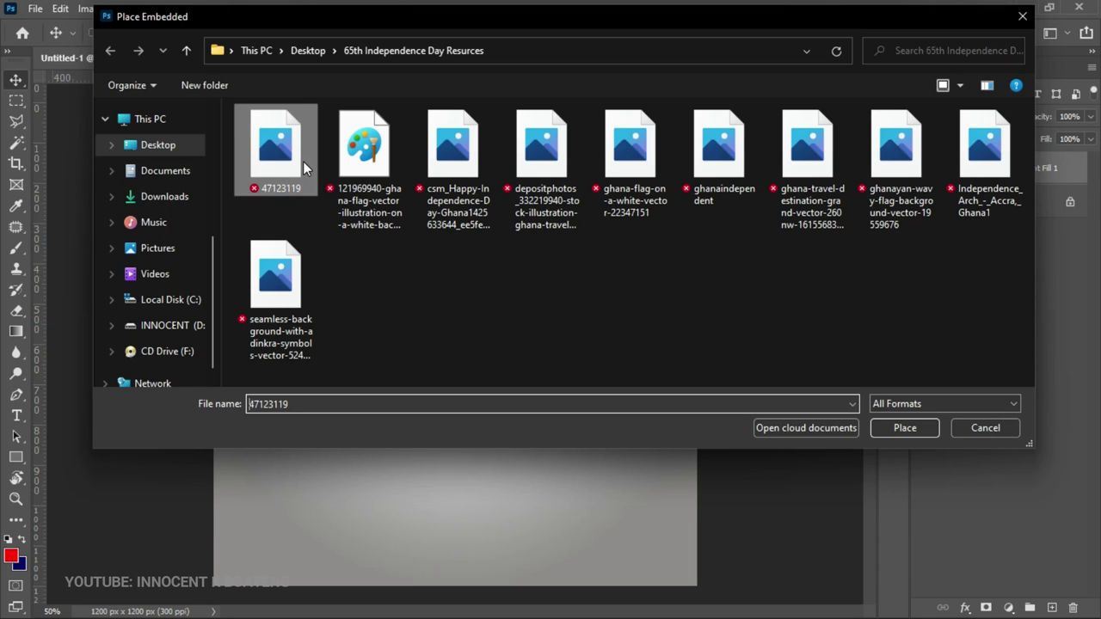
{"action": "key", "text": "Return"}
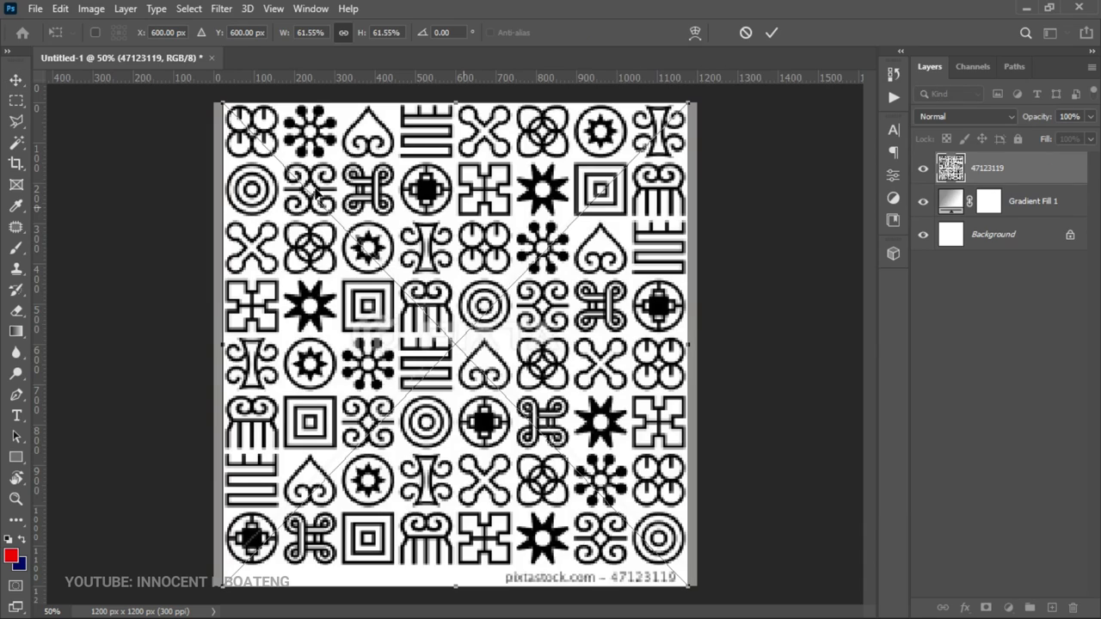
{"action": "left_click_drag", "start_coordinate": [220, 99], "coordinate": [212, 91]}
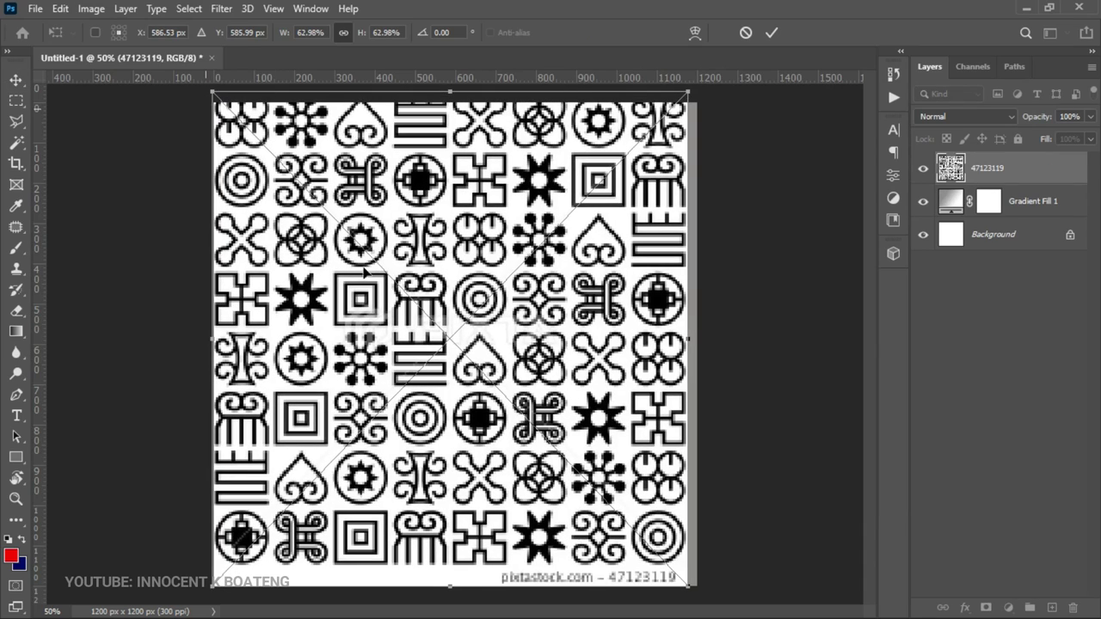
{"action": "left_click_drag", "start_coordinate": [689, 586], "coordinate": [706, 604]}
{"action": "key", "text": "Return"}
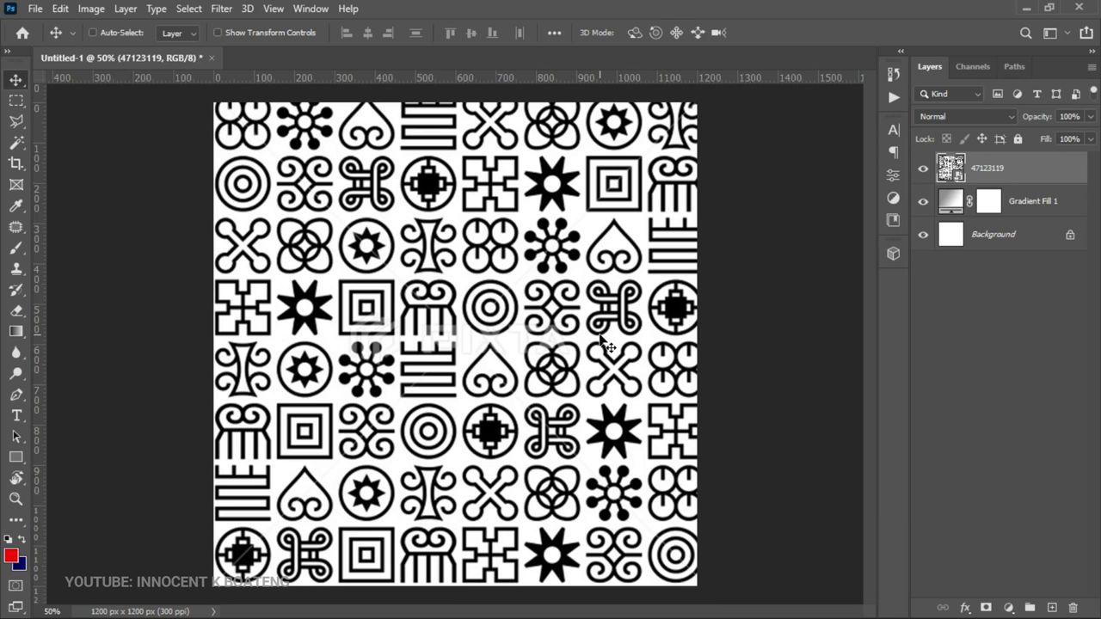
Rasterize the symbol pattern layer and blend it with Soft Light at 6% opacity.
{"action": "right_click", "coordinate": [1002, 171]}
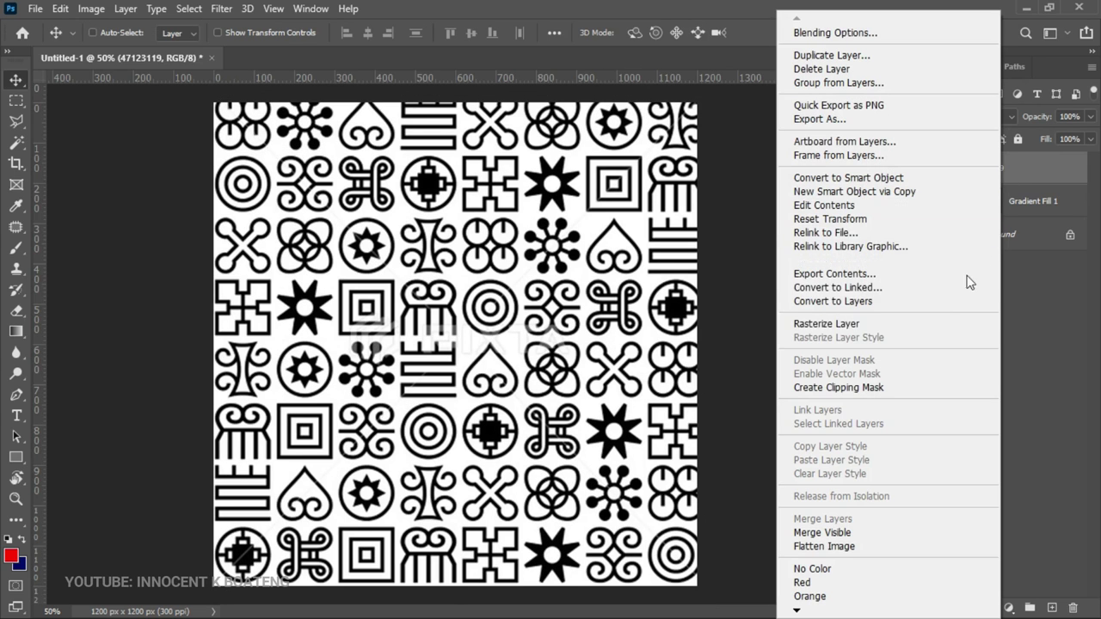
{"action": "left_click", "coordinate": [903, 334]}
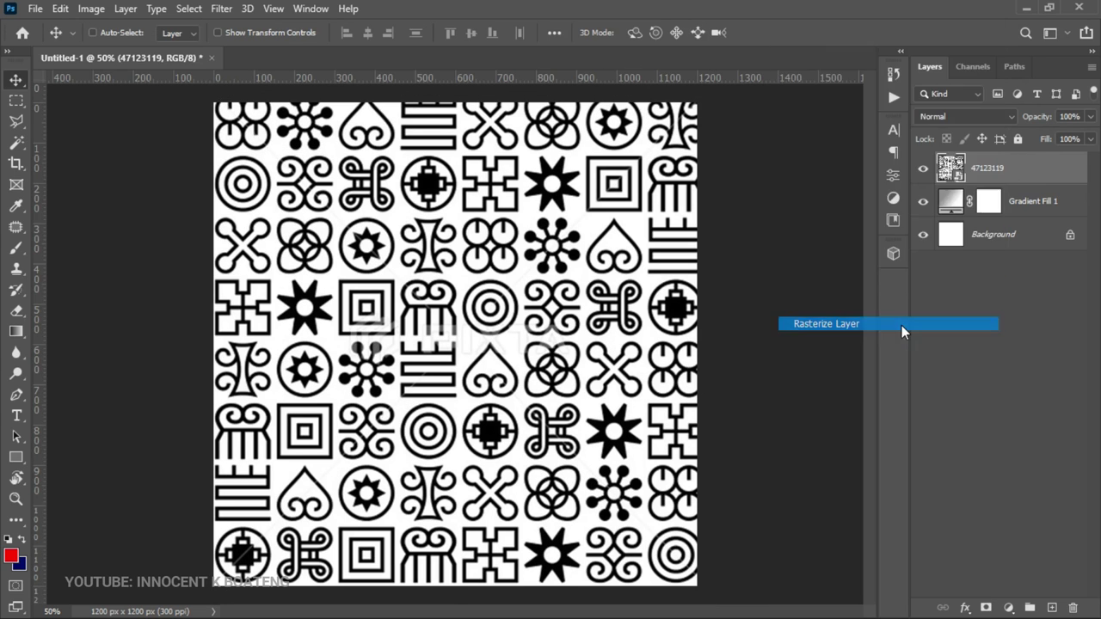
{"action": "left_click", "coordinate": [967, 117]}
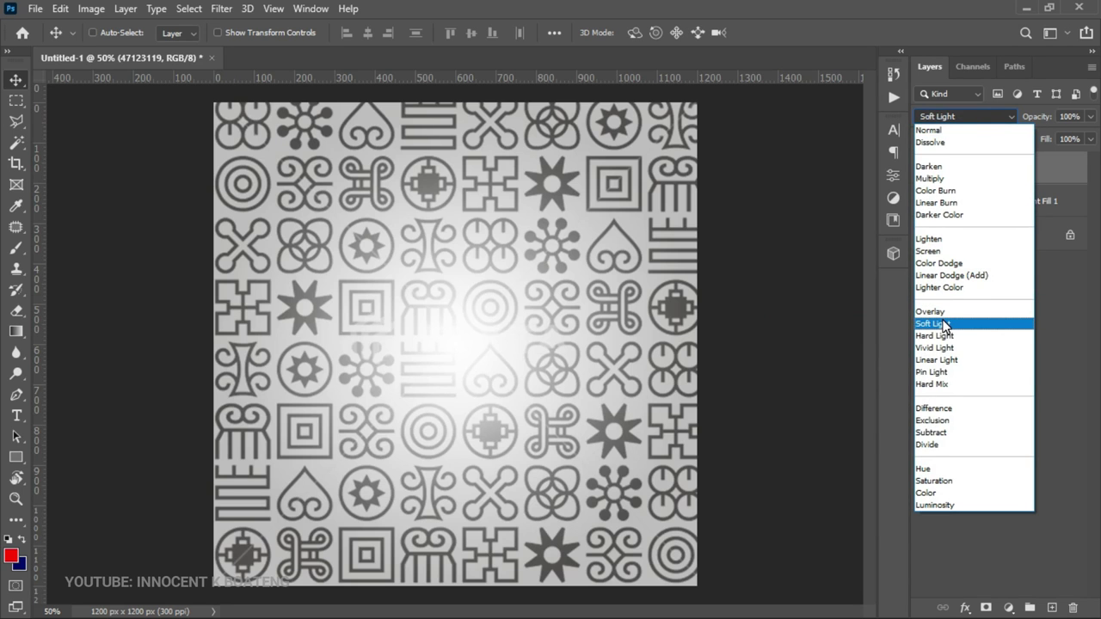
{"action": "left_click", "coordinate": [944, 325]}
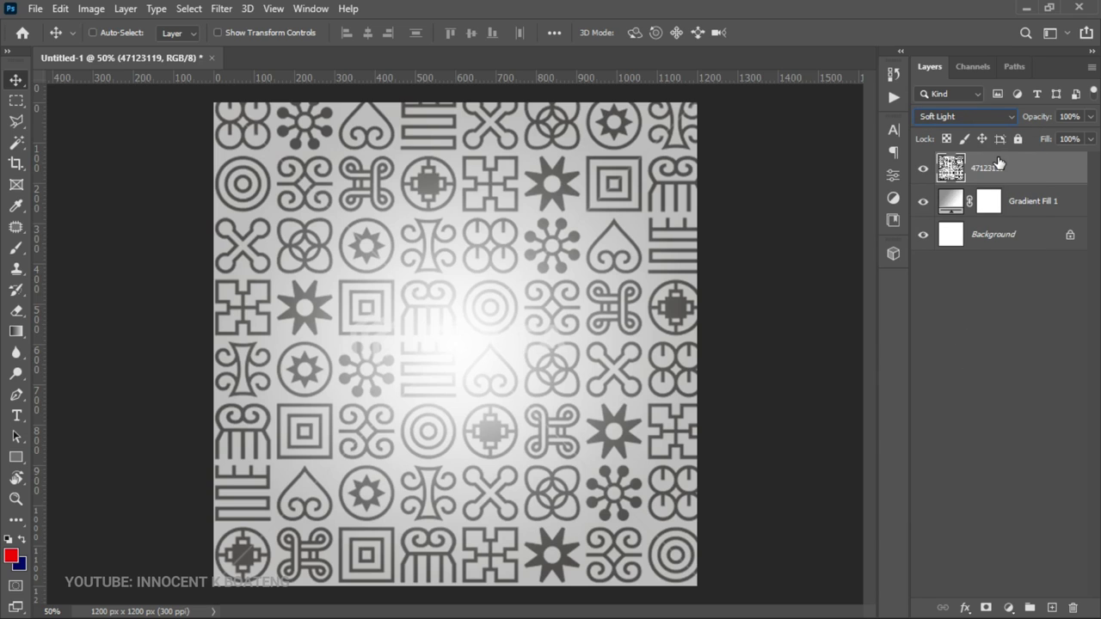
{"action": "left_click_drag", "start_coordinate": [1051, 120], "coordinate": [964, 131]}
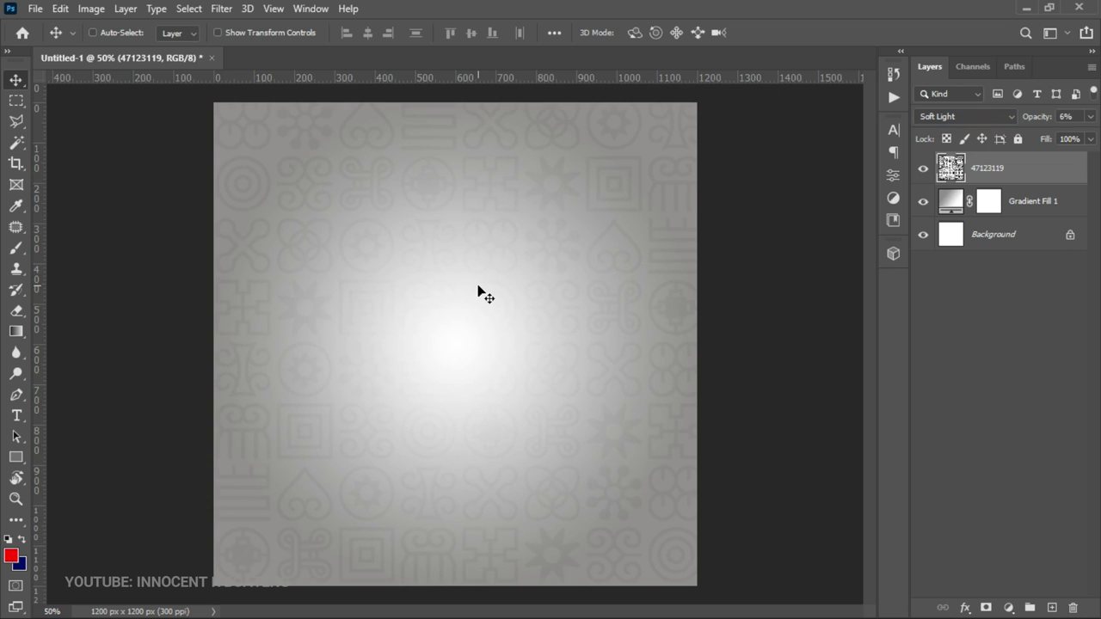
Open the Independence_Arch_-_Accra,_Ghana1 photo as a separate document and unlock its background layer.
{"action": "key", "text": "ctrl+o"}
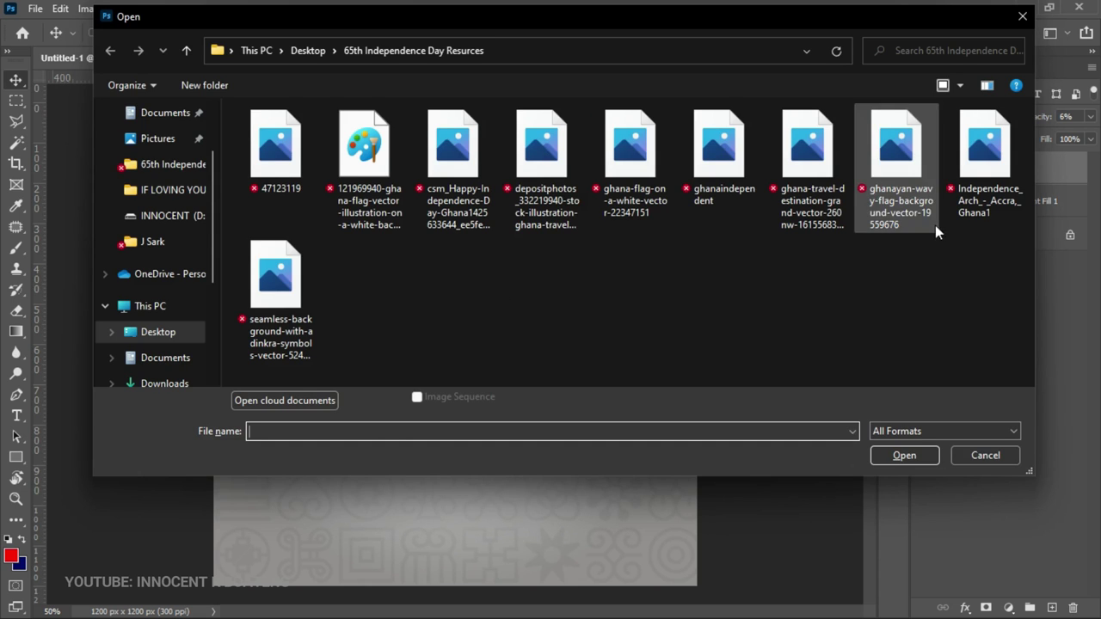
{"action": "left_click", "coordinate": [995, 188]}
{"action": "double_click", "coordinate": [995, 188]}
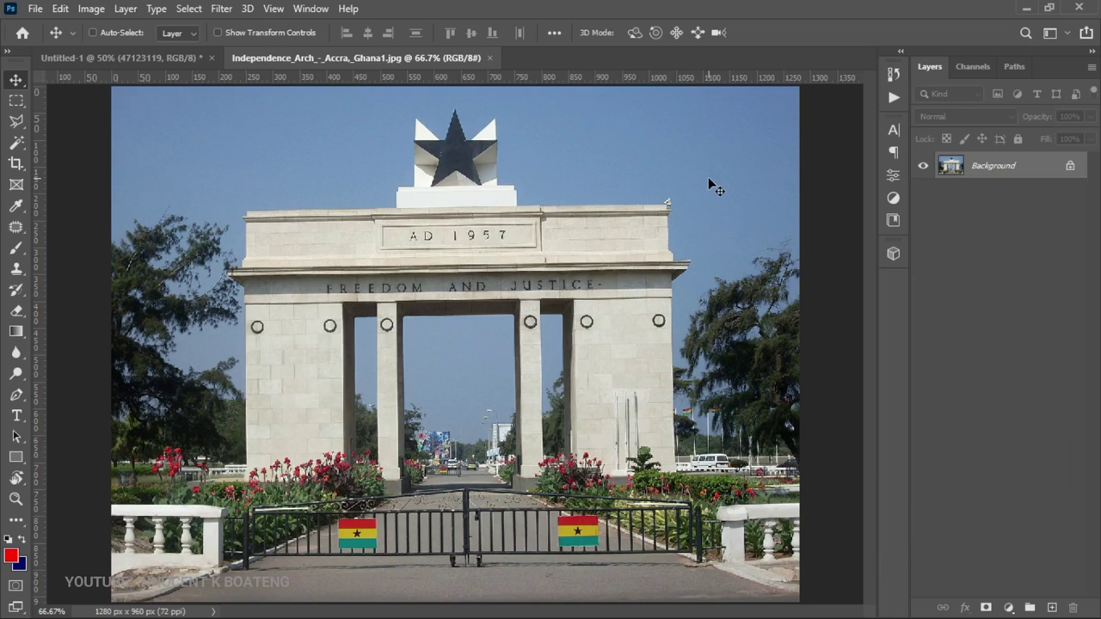
{"action": "left_click", "coordinate": [1069, 167]}
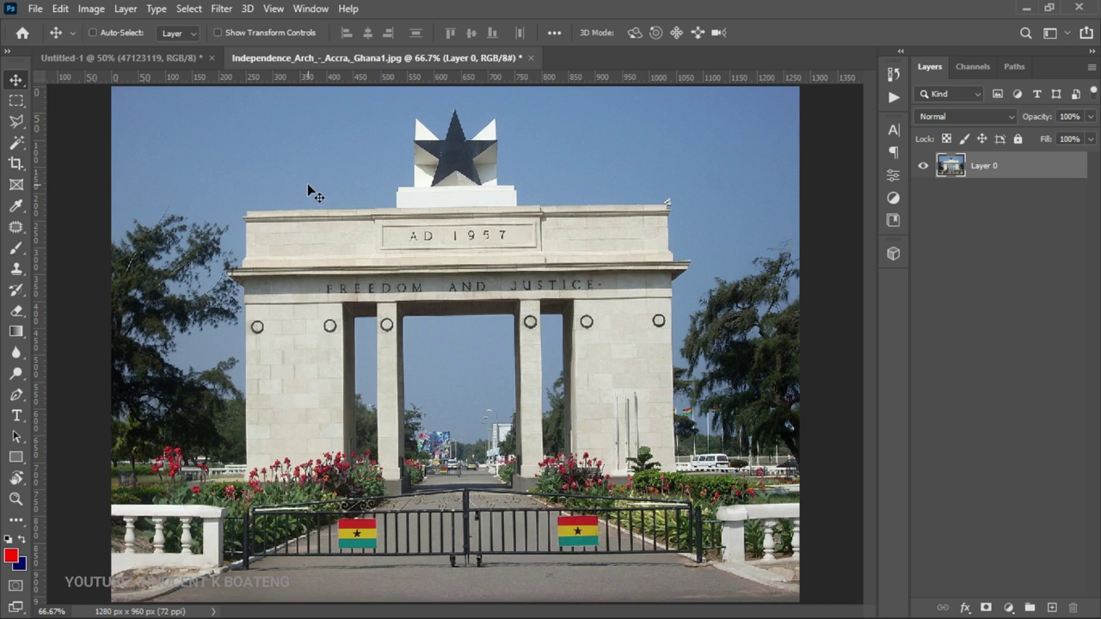
Select the open sky above and beside the arch with the Magic Wand and delete it.
{"action": "left_click", "coordinate": [16, 162]}
{"action": "left_click", "coordinate": [15, 142]}
{"action": "left_click", "coordinate": [69, 173]}
{"action": "left_click", "coordinate": [342, 184]}
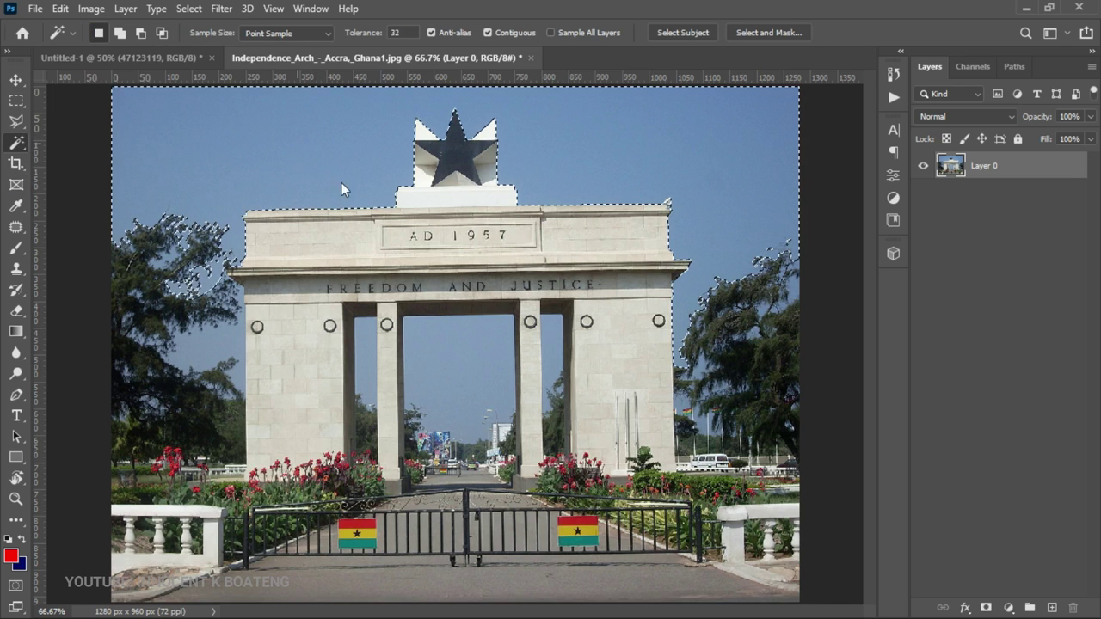
{"action": "left_click", "coordinate": [217, 335]}
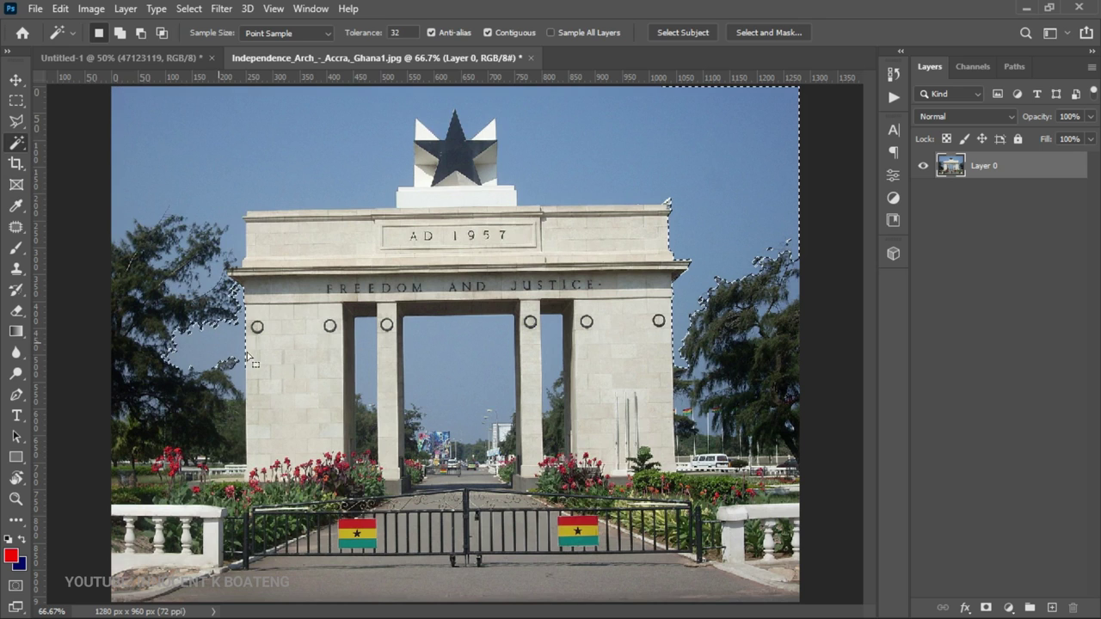
{"action": "left_click", "coordinate": [530, 340]}
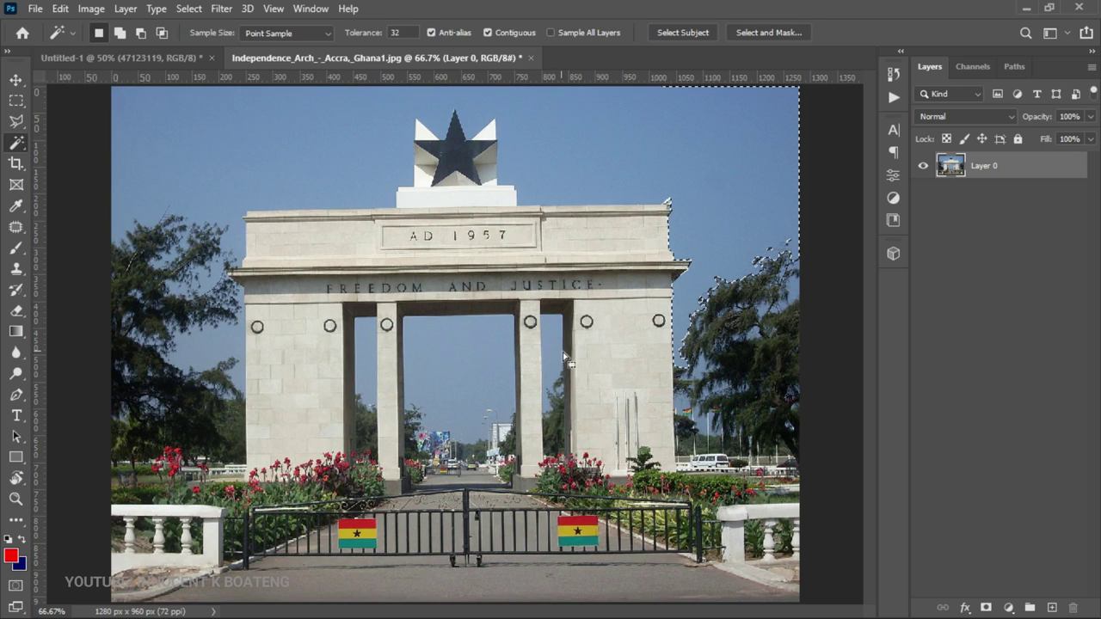
{"action": "key", "text": "Delete"}
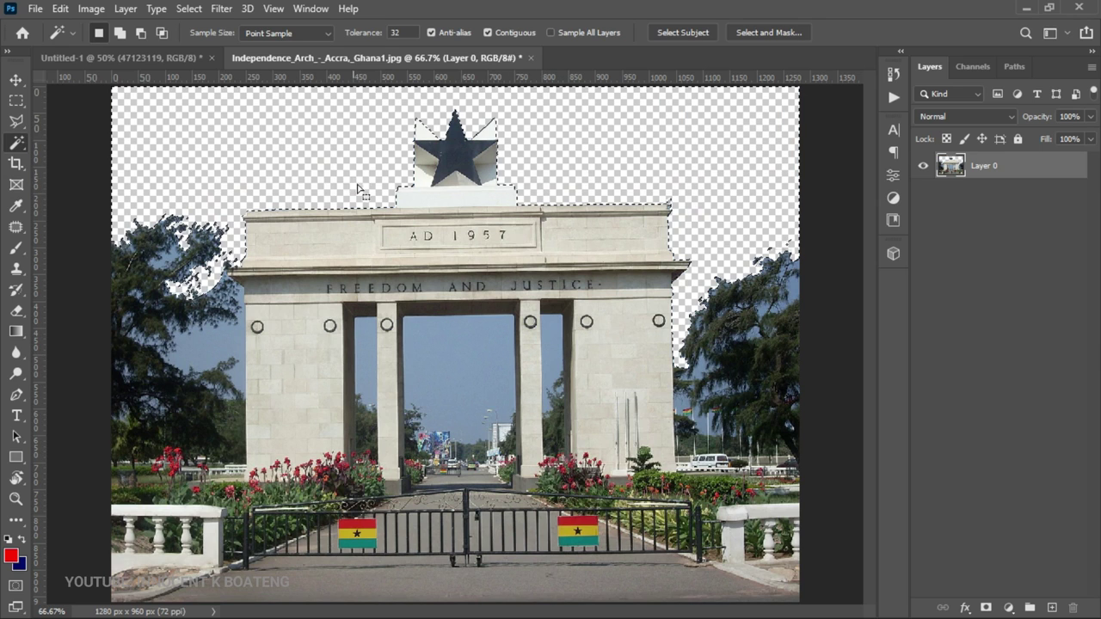
Select the sky inside the arch's central opening with the Magic Wand, delete it, and clear the selection.
{"action": "left_click", "coordinate": [449, 362]}
{"action": "key", "text": "Delete"}
{"action": "key", "text": "ctrl+d"}
{"action": "key", "text": "v"}
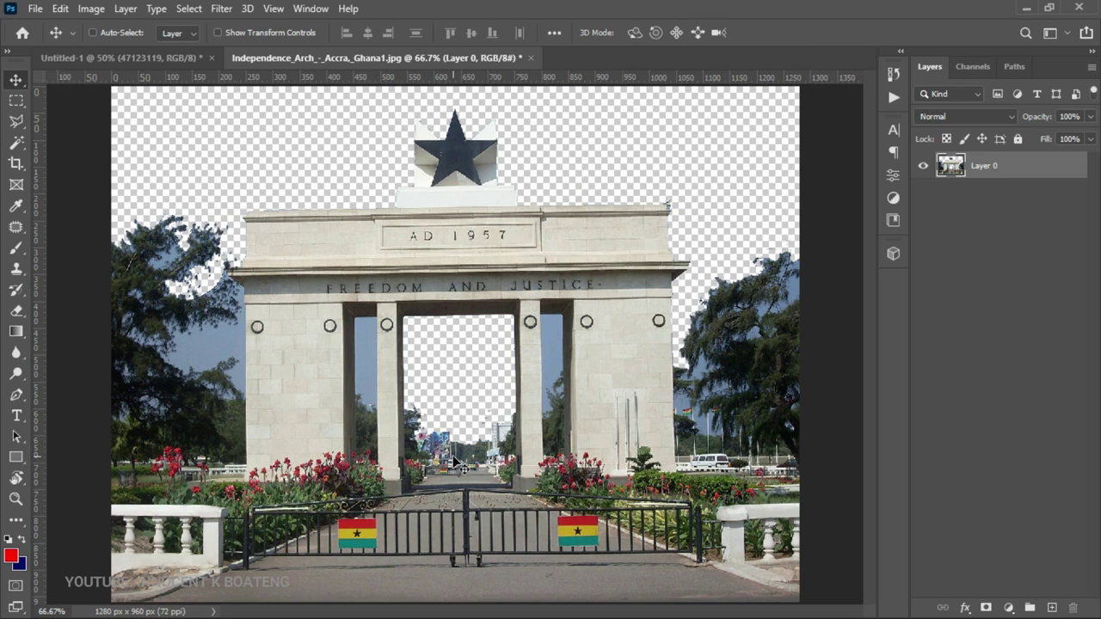
Crop the lower part of the photo away to remove the gate, flowers and road beneath the arch.
{"action": "key", "text": "c"}
{"action": "left_click_drag", "start_coordinate": [454, 600], "coordinate": [461, 520]}
{"action": "key", "text": "Return"}
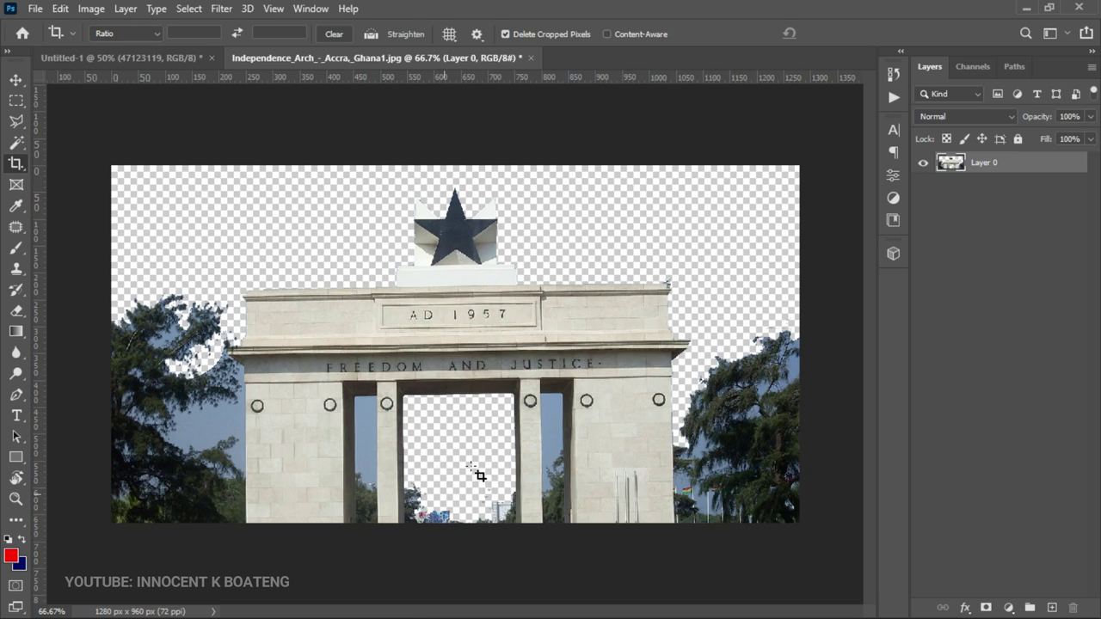
Clear the remaining scenery from the three openings between the arch's pillars using rectangular selections.
{"action": "left_click", "coordinate": [18, 105]}
{"action": "left_click", "coordinate": [74, 101]}
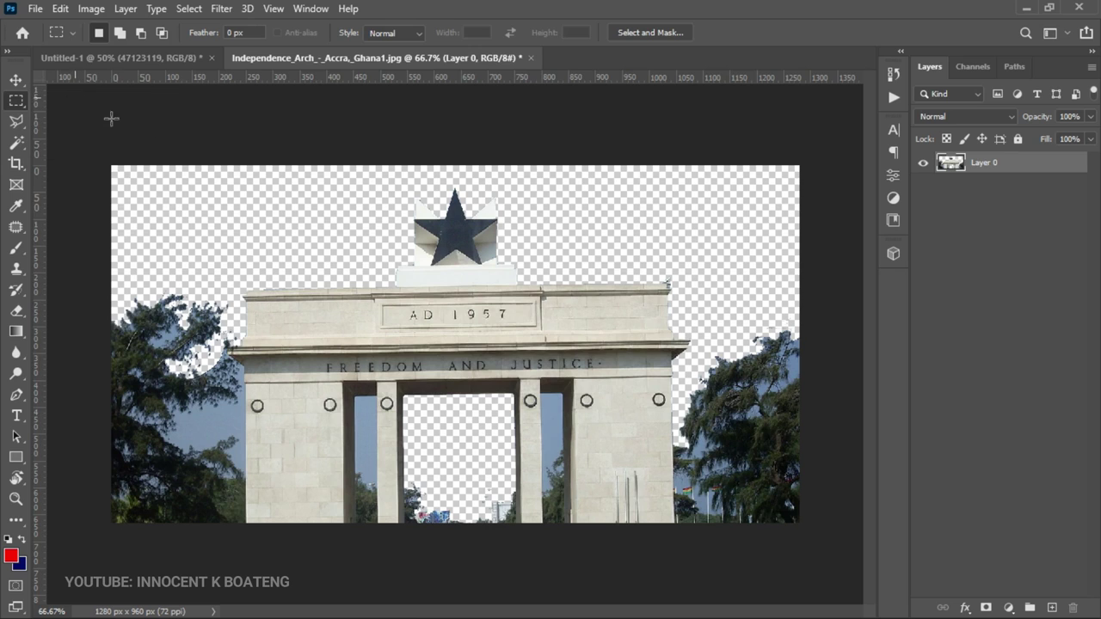
{"action": "left_click_drag", "start_coordinate": [355, 396], "coordinate": [376, 535]}
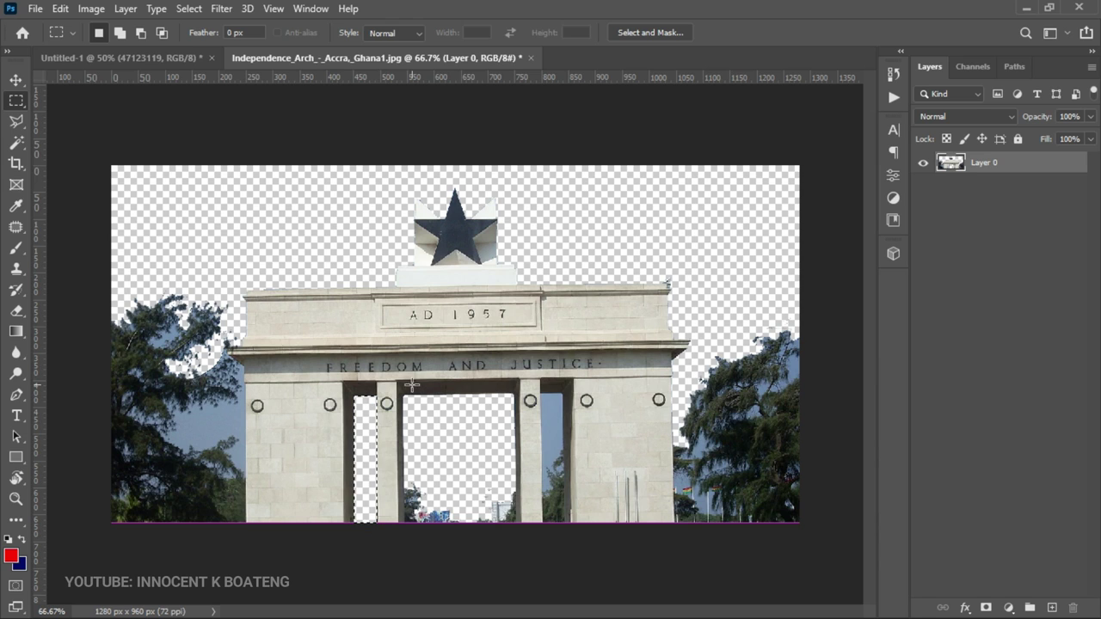
{"action": "left_click_drag", "start_coordinate": [401, 392], "coordinate": [513, 559]}
{"action": "key", "text": "Delete"}
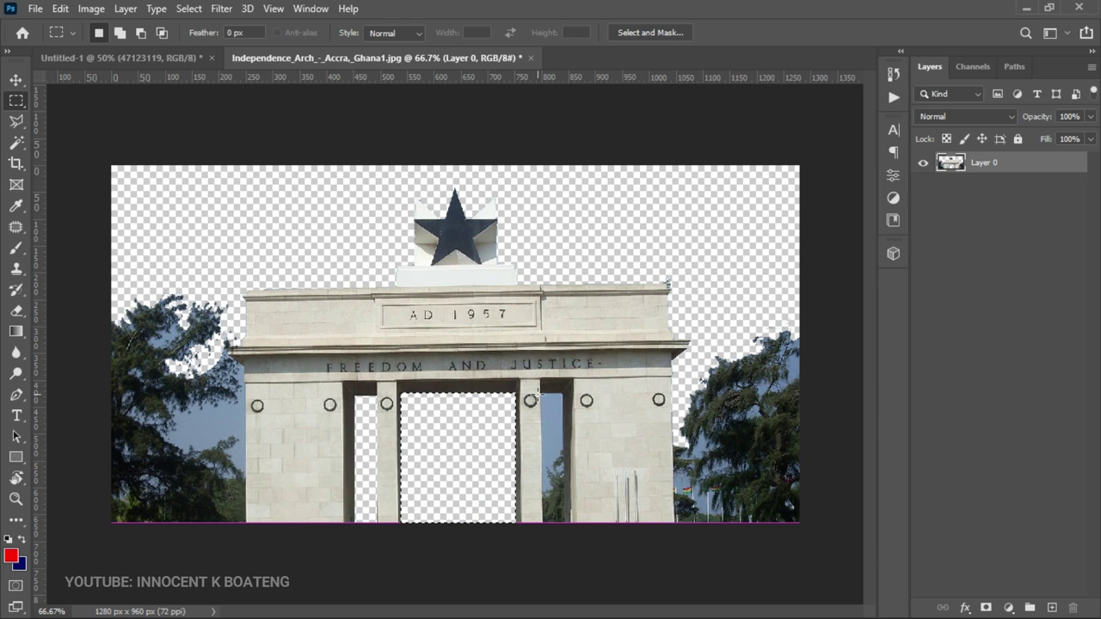
{"action": "left_click_drag", "start_coordinate": [538, 392], "coordinate": [565, 560]}
{"action": "key", "text": "Delete"}
{"action": "key", "text": "ctrl+d"}
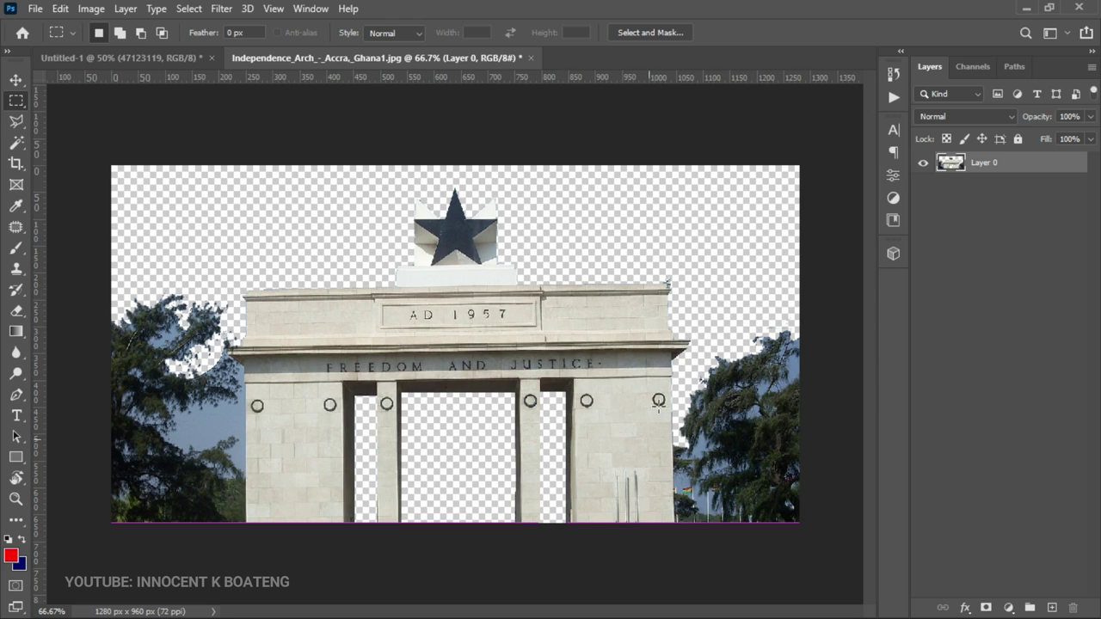
Outline the trees and leftover sky on the arch's left side with the Polygonal Lasso and delete them.
{"action": "left_click", "coordinate": [14, 124]}
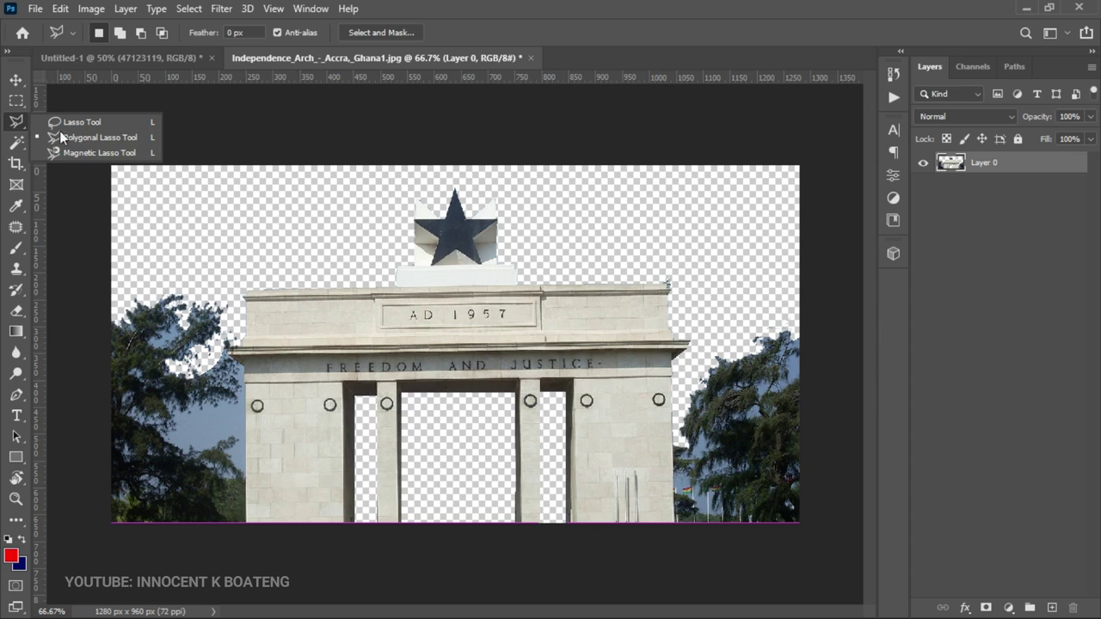
{"action": "left_click", "coordinate": [80, 137]}
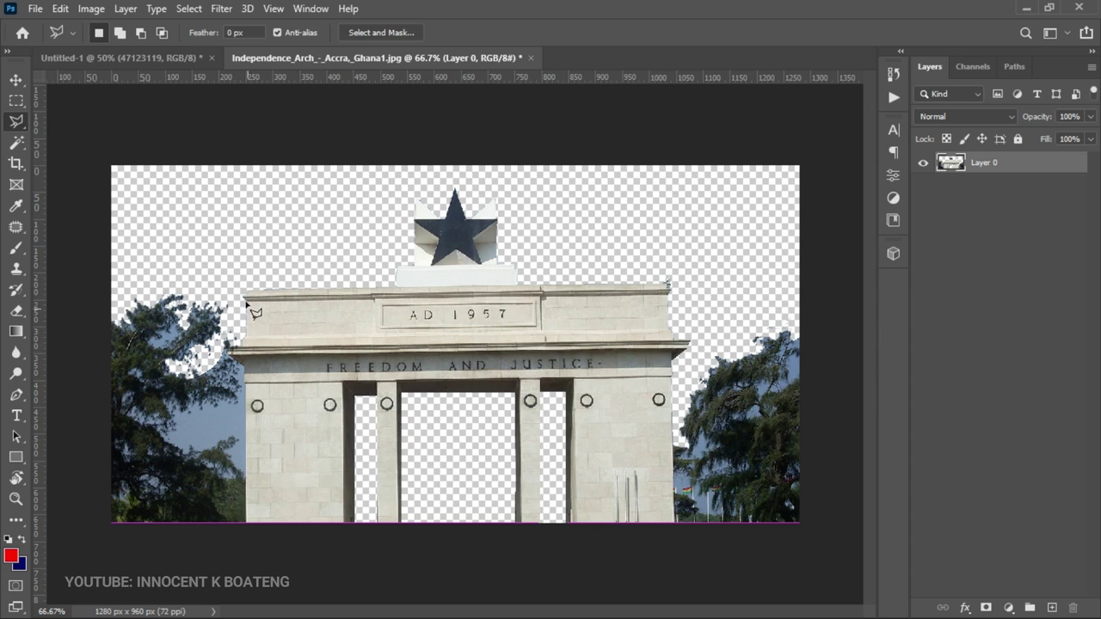
{"action": "left_click", "coordinate": [247, 370]}
{"action": "left_click", "coordinate": [247, 524]}
{"action": "left_click", "coordinate": [179, 547]}
{"action": "left_click", "coordinate": [87, 519]}
{"action": "left_click", "coordinate": [67, 302]}
{"action": "left_click", "coordinate": [133, 256]}
{"action": "left_click", "coordinate": [200, 269]}
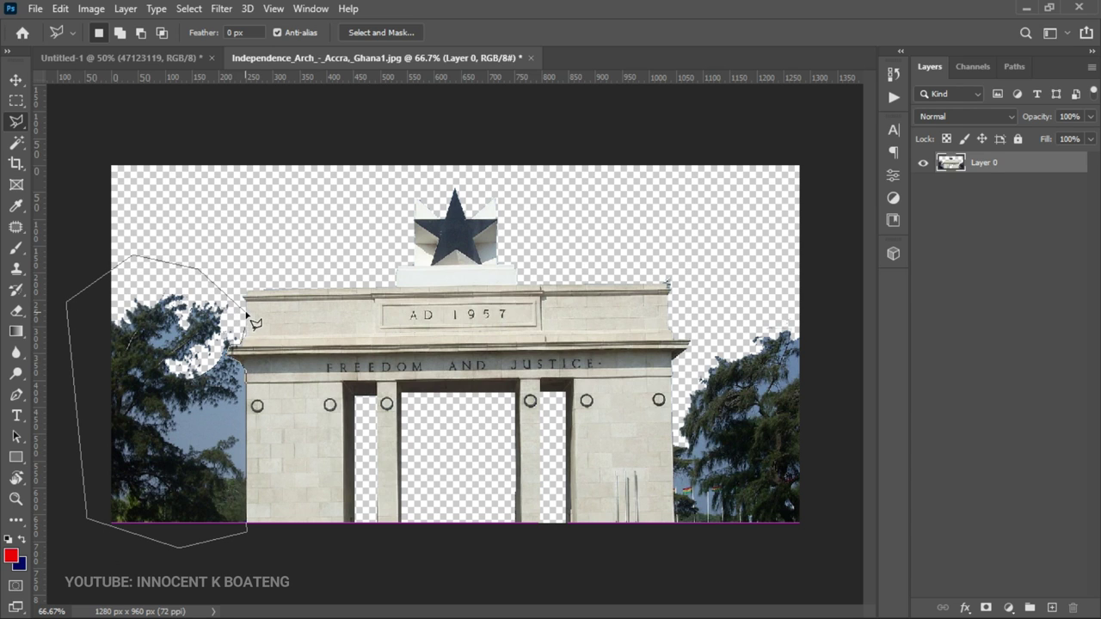
{"action": "key", "text": "Escape"}
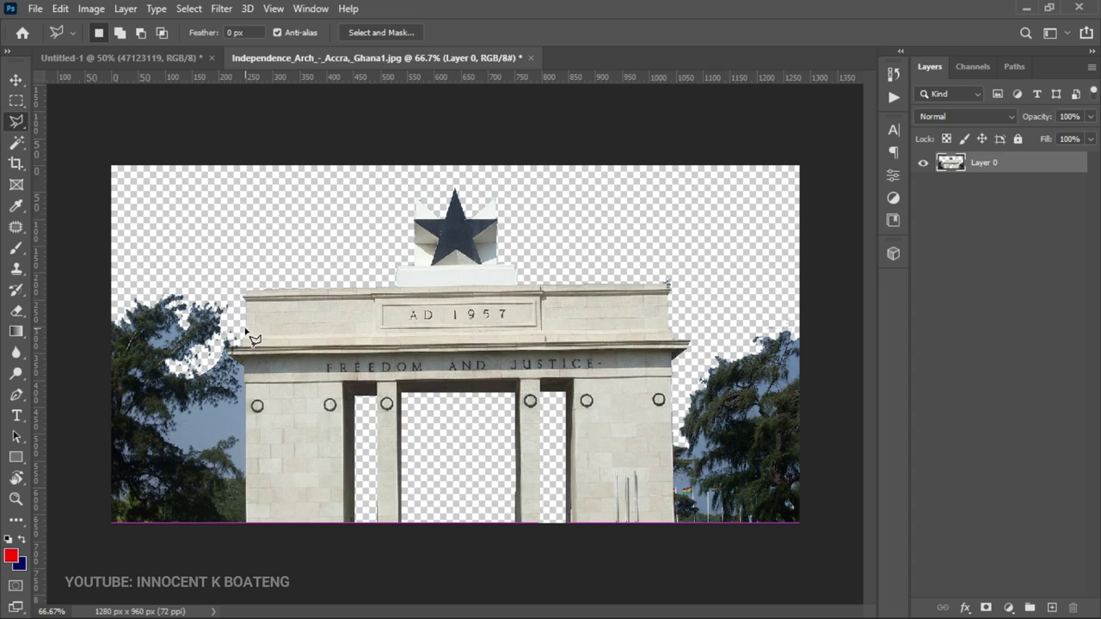
{"action": "key", "text": "Delete"}
{"action": "key", "text": "ctrl+d"}
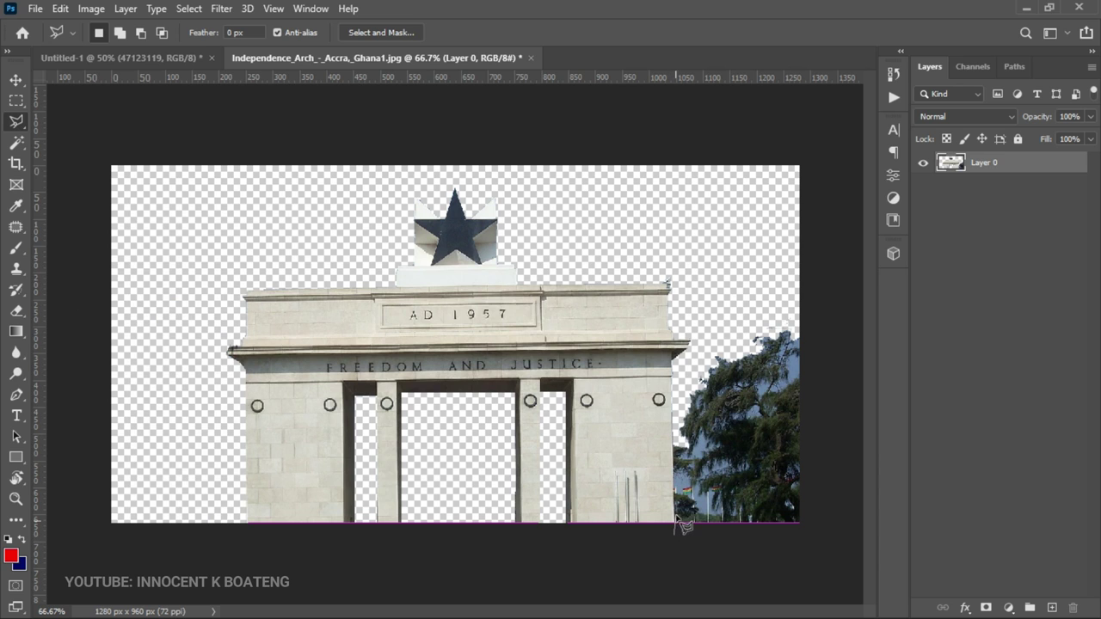
Outline the trees and sky on the arch's right side with the Polygonal Lasso and delete them.
{"action": "left_click", "coordinate": [672, 386]}
{"action": "left_click", "coordinate": [856, 276]}
{"action": "left_click", "coordinate": [856, 482]}
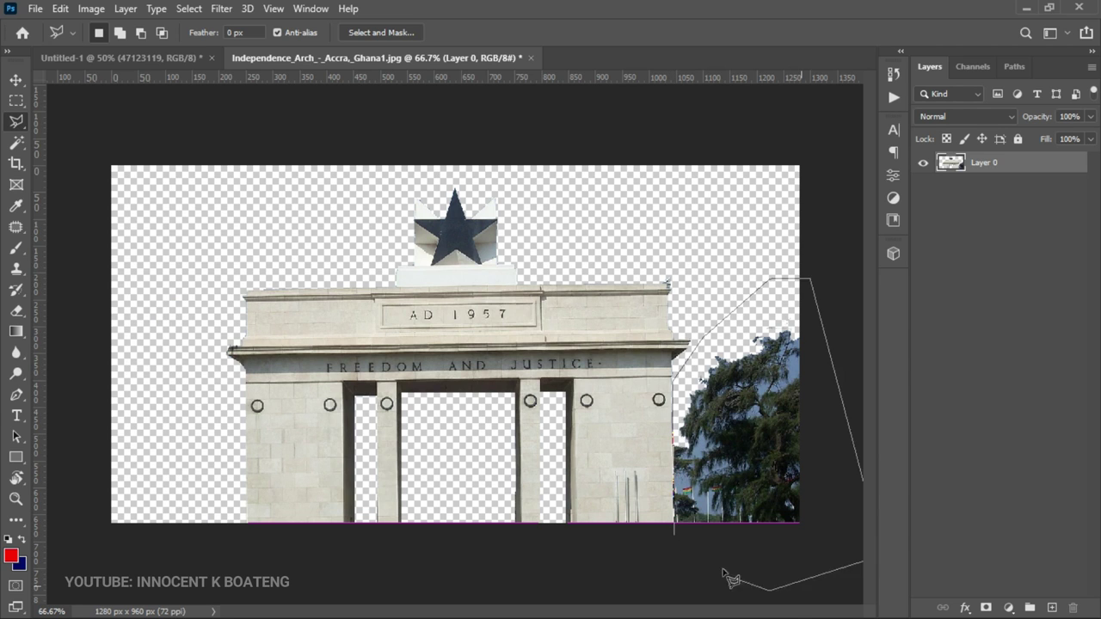
{"action": "left_click", "coordinate": [731, 577]}
{"action": "left_click", "coordinate": [676, 521]}
{"action": "key", "text": "Delete"}
{"action": "key", "text": "v"}
{"action": "key", "text": "ctrl+d"}
Bring the cut-out arch into the Untitled-1 flyer, center it in the upper half, and rotate it about 0.8° clockwise.
{"action": "left_click_drag", "start_coordinate": [556, 413], "coordinate": [169, 82]}
{"action": "left_click_drag", "start_coordinate": [423, 258], "coordinate": [508, 338]}
{"action": "key", "text": "ctrl+t"}
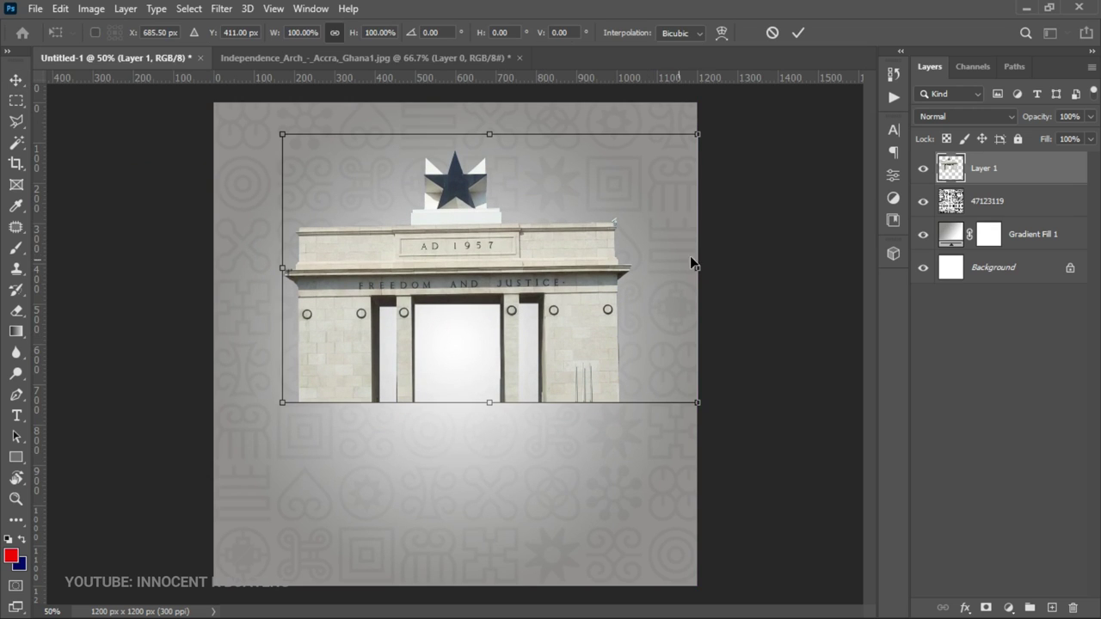
{"action": "left_click_drag", "start_coordinate": [714, 258], "coordinate": [713, 261]}
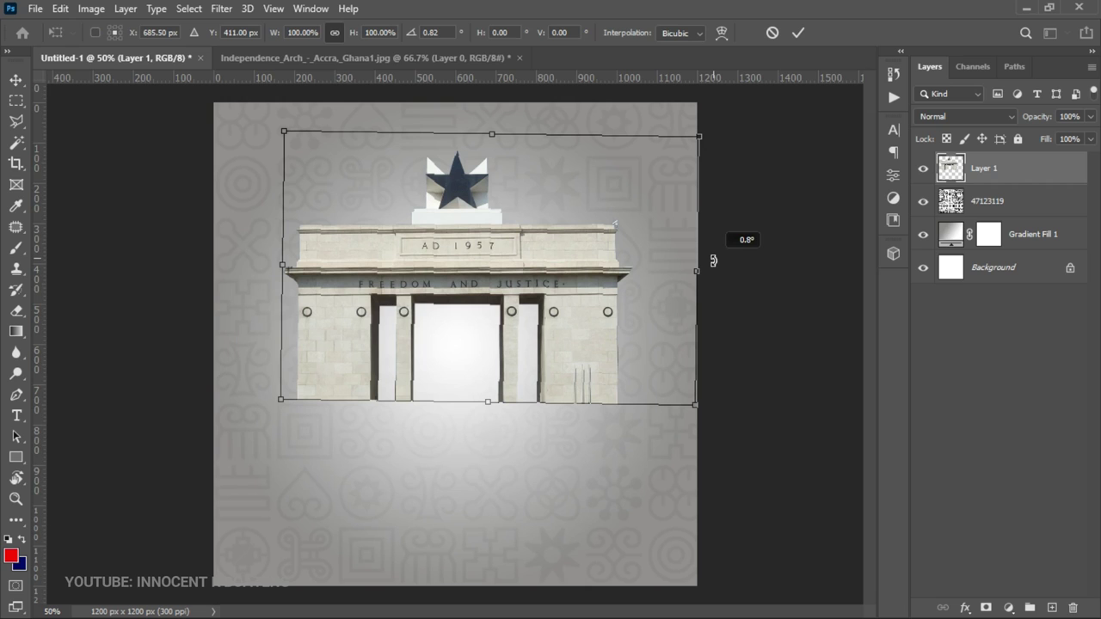
{"action": "key", "text": "Return"}
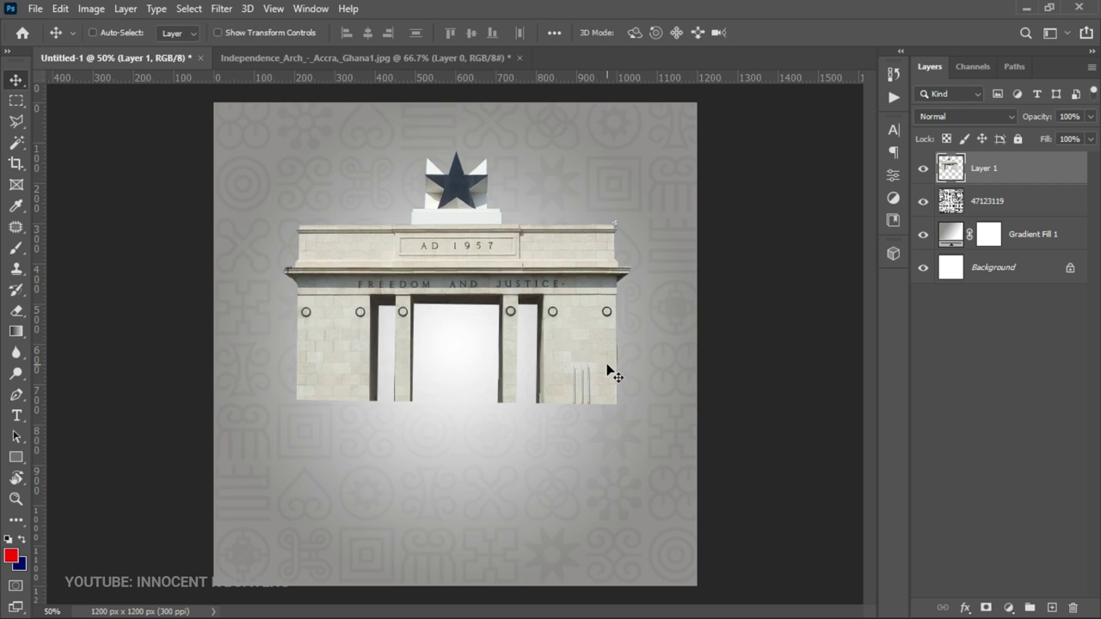
Blend the arch layer with Soft Light at 65% opacity.
{"action": "left_click", "coordinate": [989, 116]}
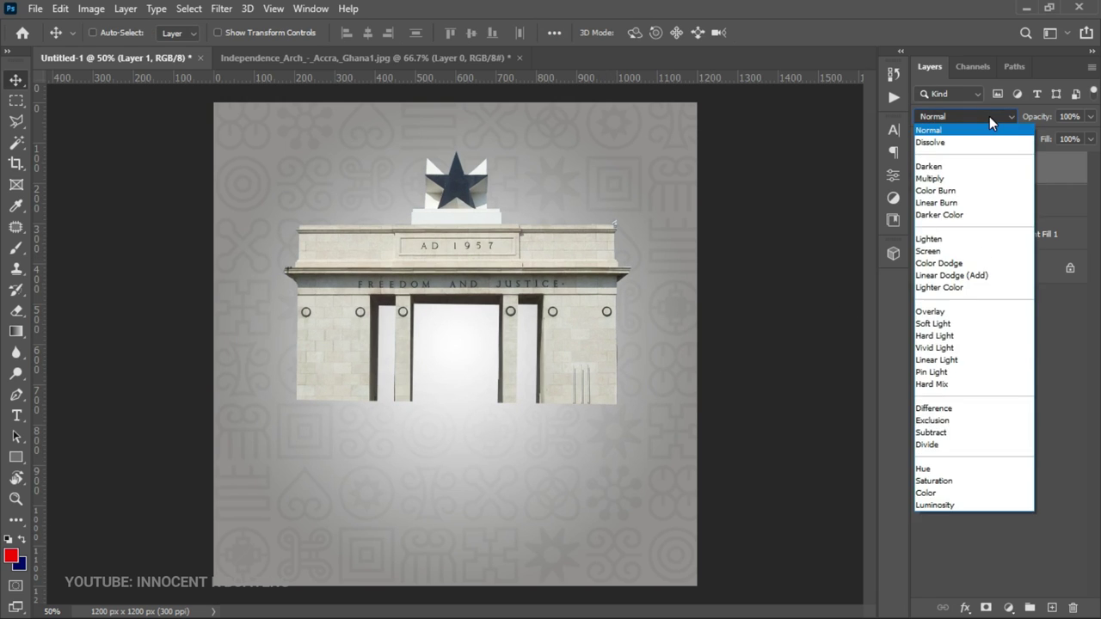
{"action": "left_click", "coordinate": [942, 323]}
{"action": "left_click_drag", "start_coordinate": [1032, 118], "coordinate": [1003, 117]}
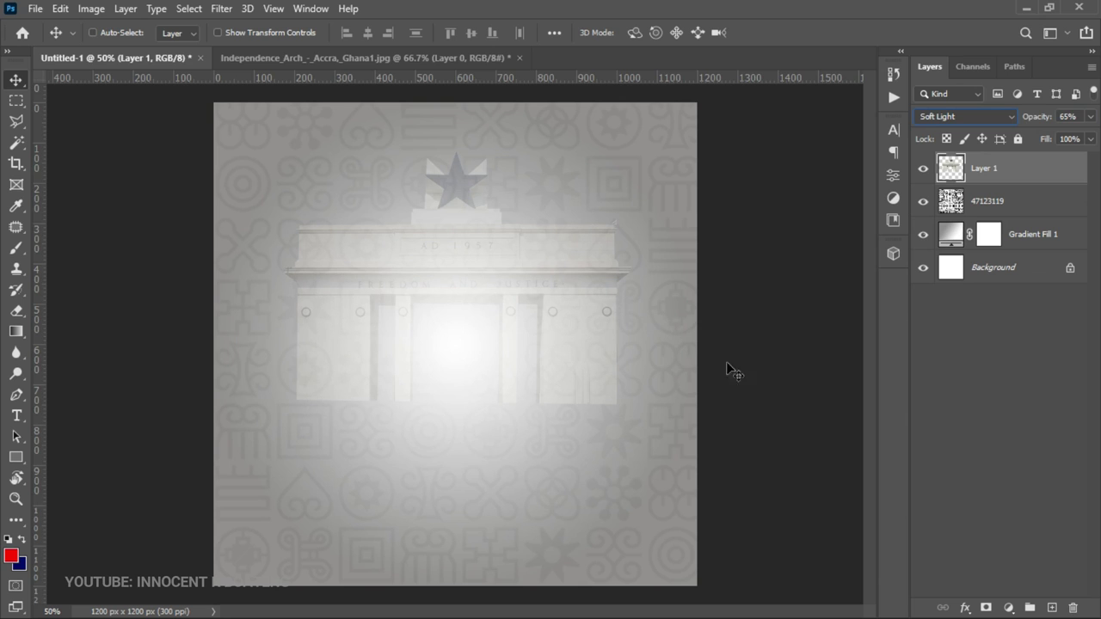
Add a layer mask to the arch and fade out its bottom edge with a soft black 300 px brush.
{"action": "left_click", "coordinate": [986, 608]}
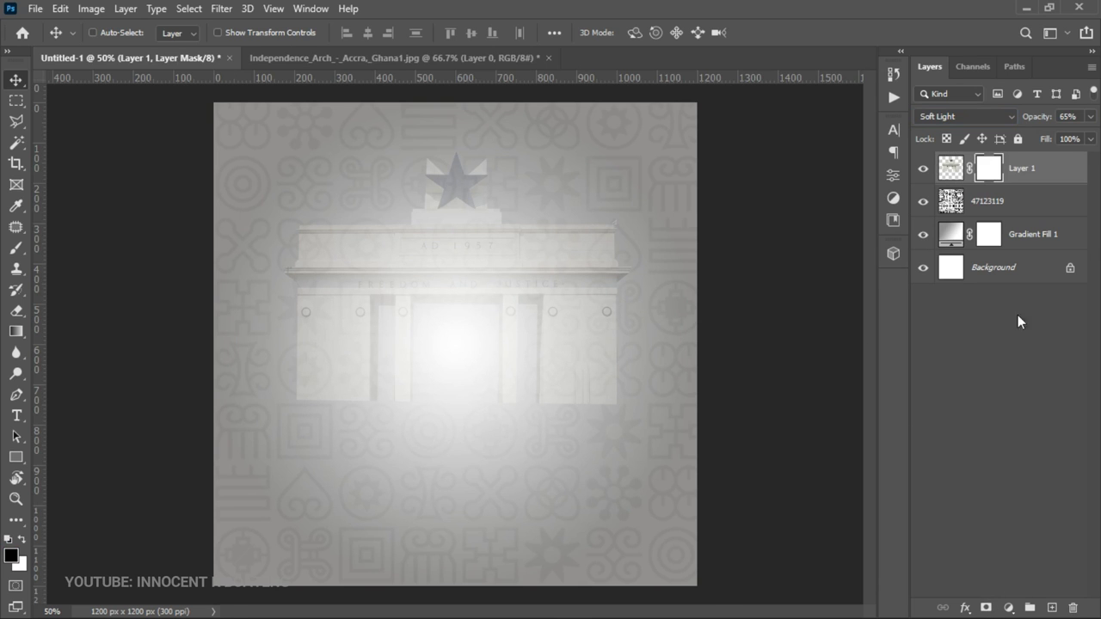
{"action": "key", "text": "b"}
{"action": "key", "text": "bracketleft"}
{"action": "key", "text": "bracketleft"}
{"action": "key", "text": "bracketleft"}
{"action": "key", "text": "bracketleft"}
{"action": "key", "text": "bracketleft"}
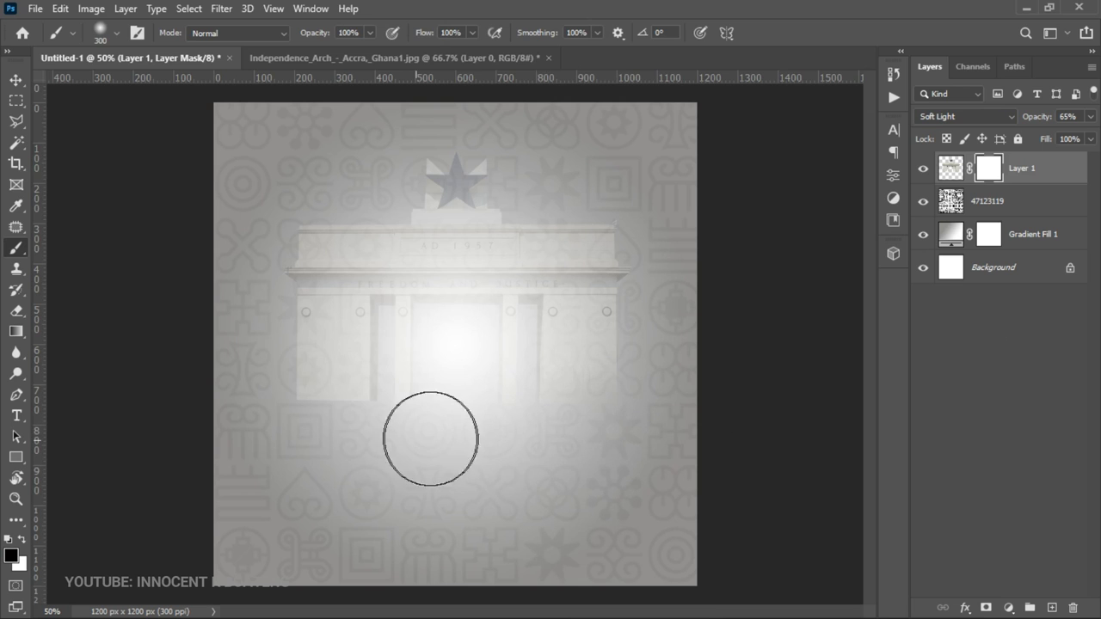
{"action": "key", "text": "v"}
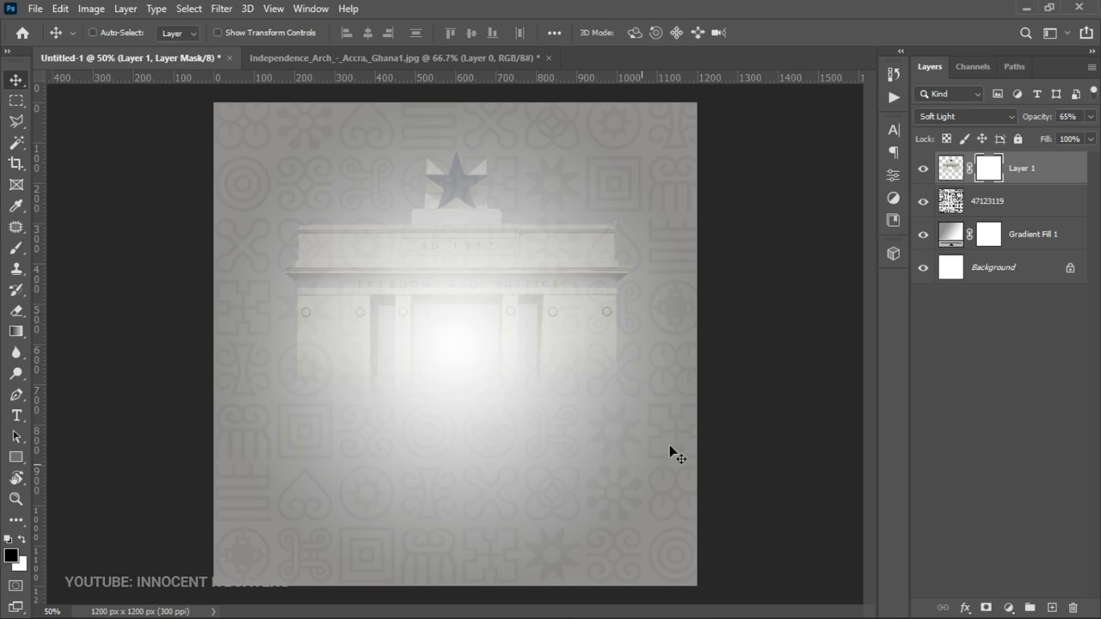
Fine-tune the arch's rotation slightly with Free Transform.
{"action": "key", "text": "ctrl+t"}
{"action": "left_click_drag", "start_coordinate": [759, 317], "coordinate": [769, 337]}
{"action": "key", "text": "Return"}
Place the ghanaindependent photo as an embedded image, scale it to 16.72%, and position it over the arch's pillars.
{"action": "left_click", "coordinate": [35, 8]}
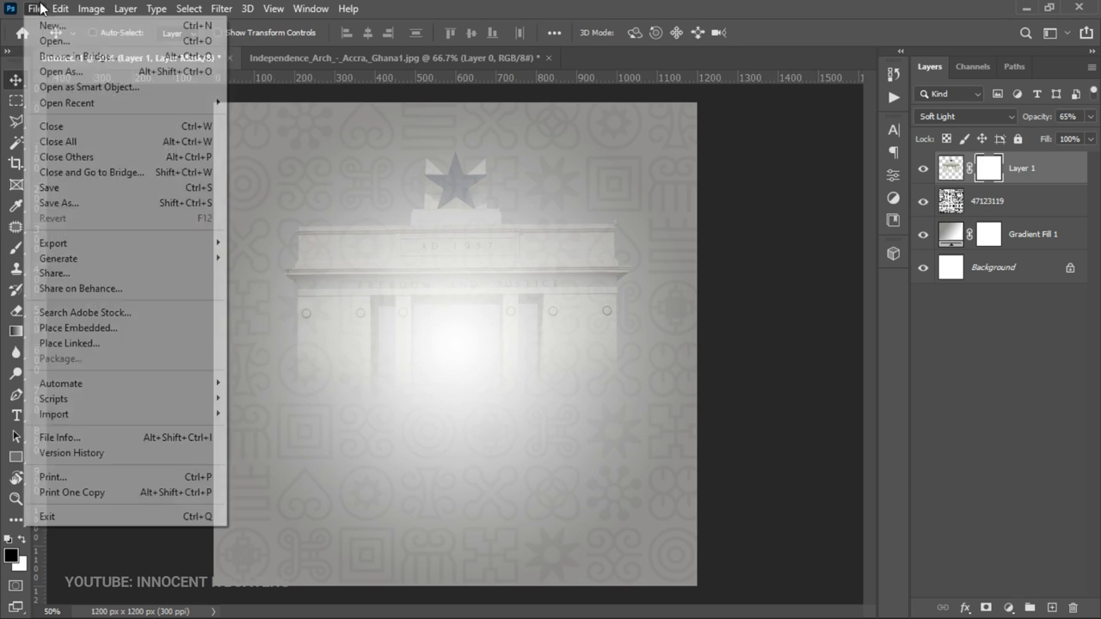
{"action": "left_click", "coordinate": [84, 323]}
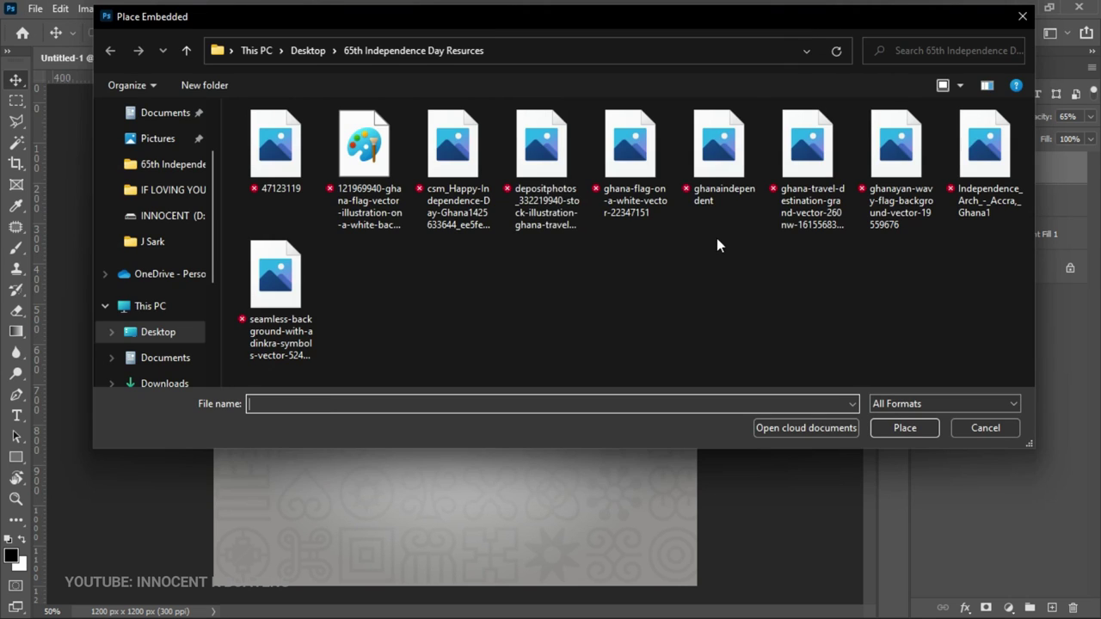
{"action": "double_click", "coordinate": [727, 179]}
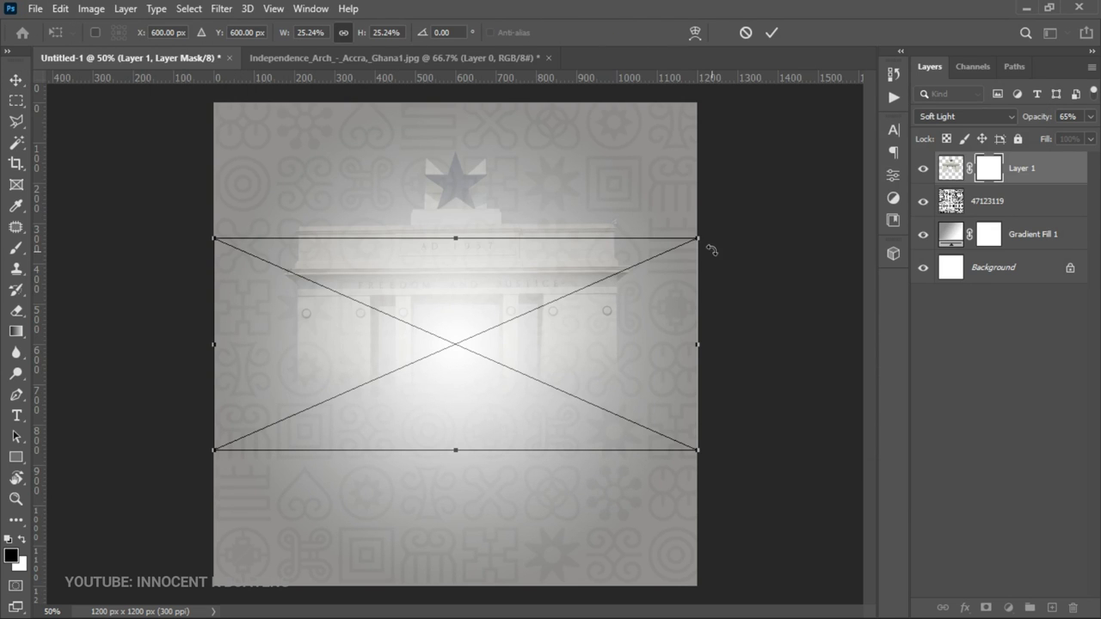
{"action": "left_click_drag", "start_coordinate": [697, 238], "coordinate": [548, 358]}
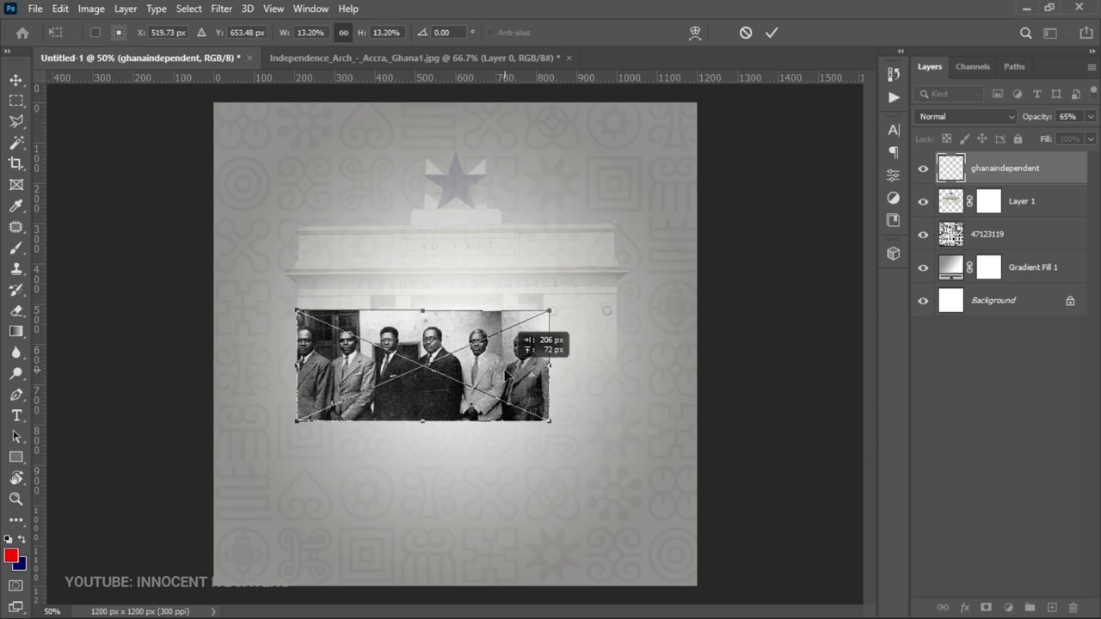
{"action": "left_click_drag", "start_coordinate": [552, 421], "coordinate": [630, 417]}
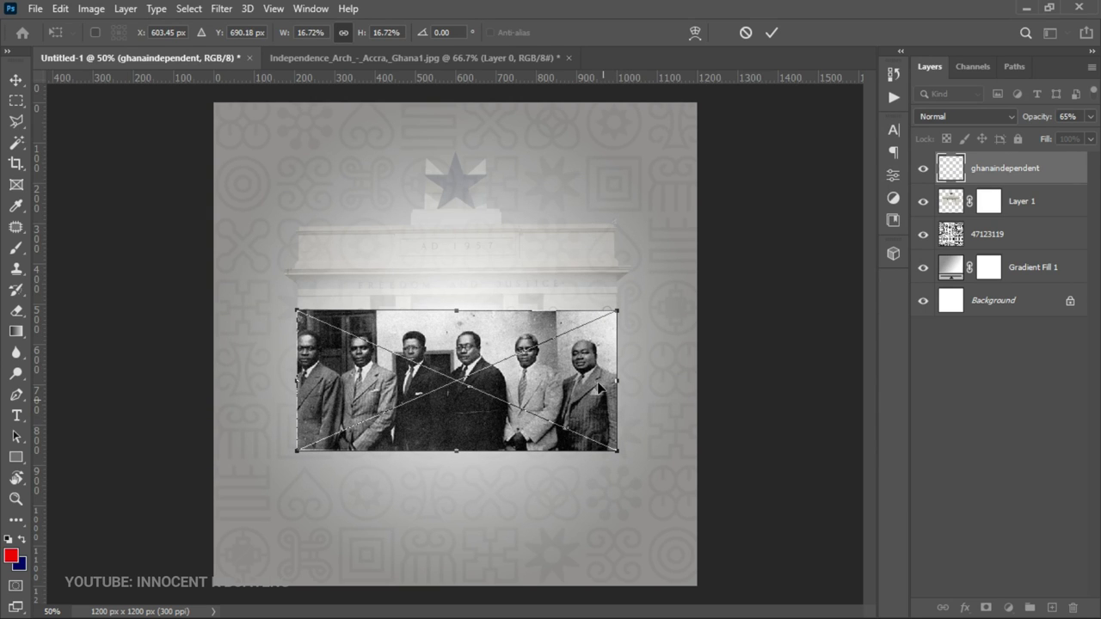
{"action": "key", "text": "Return"}
{"action": "left_click_drag", "start_coordinate": [592, 387], "coordinate": [591, 365]}
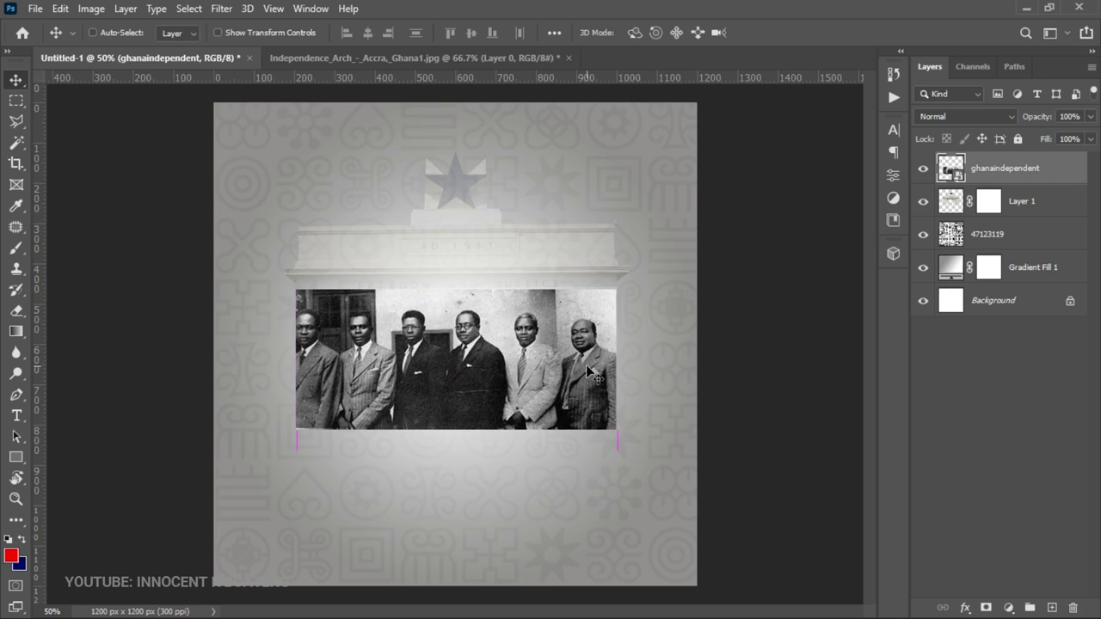
Blend the ghanaindependent layer with Soft Light and rasterize it.
{"action": "left_click", "coordinate": [963, 116]}
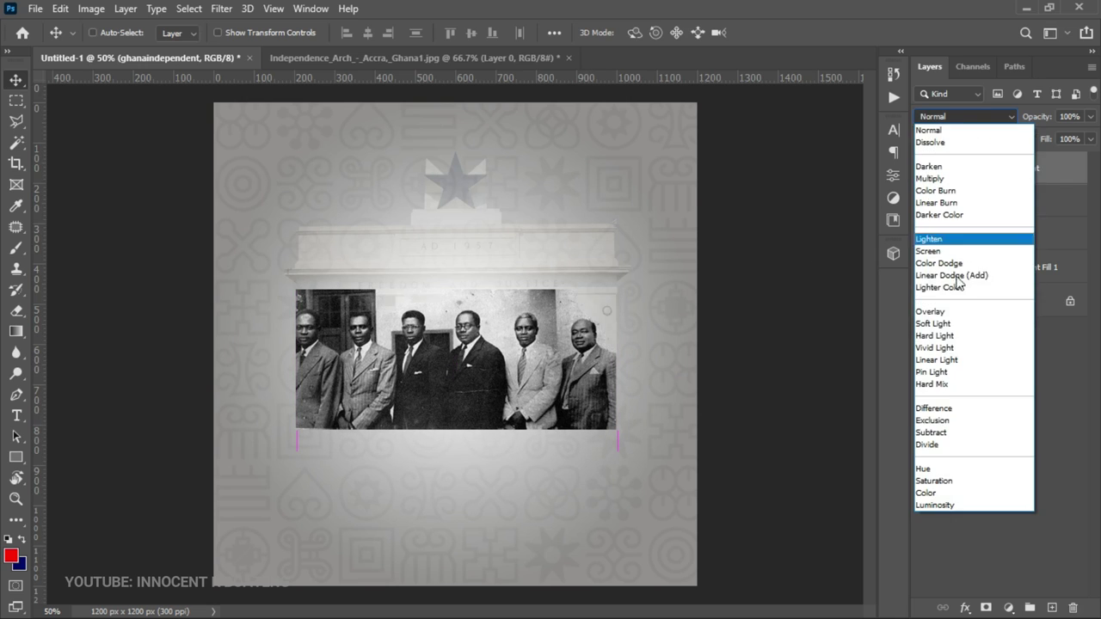
{"action": "left_click", "coordinate": [948, 326]}
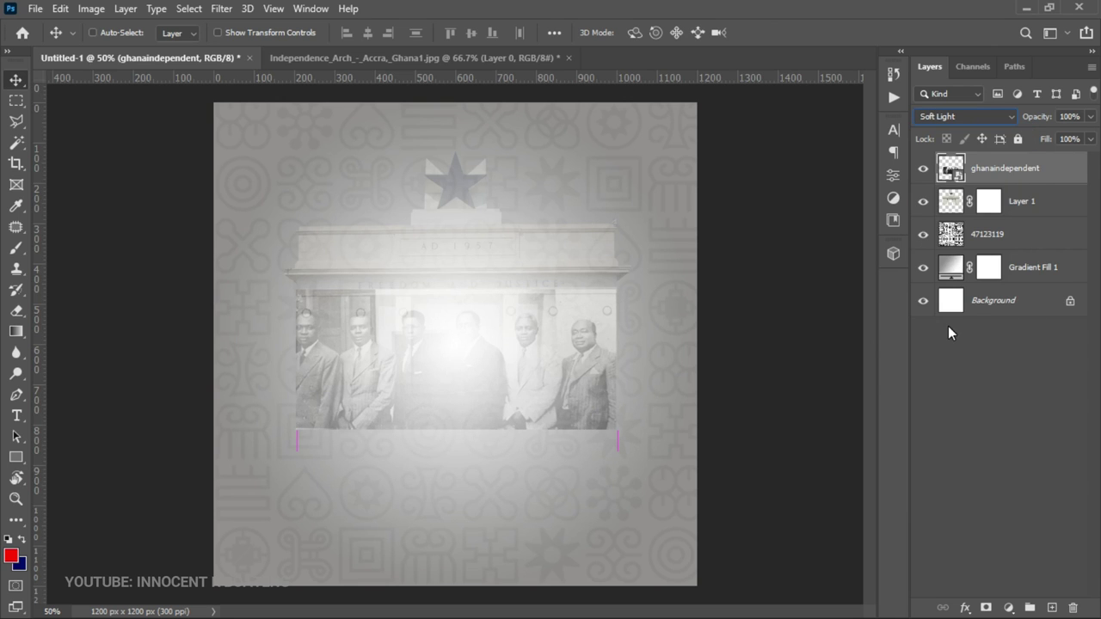
{"action": "right_click", "coordinate": [989, 168]}
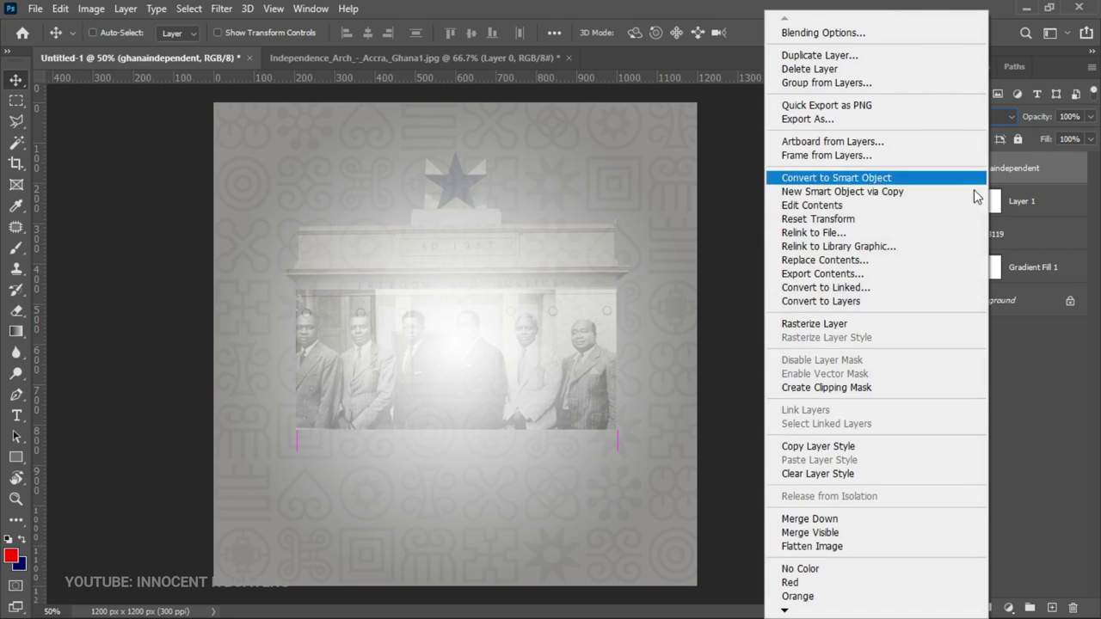
{"action": "left_click", "coordinate": [873, 325]}
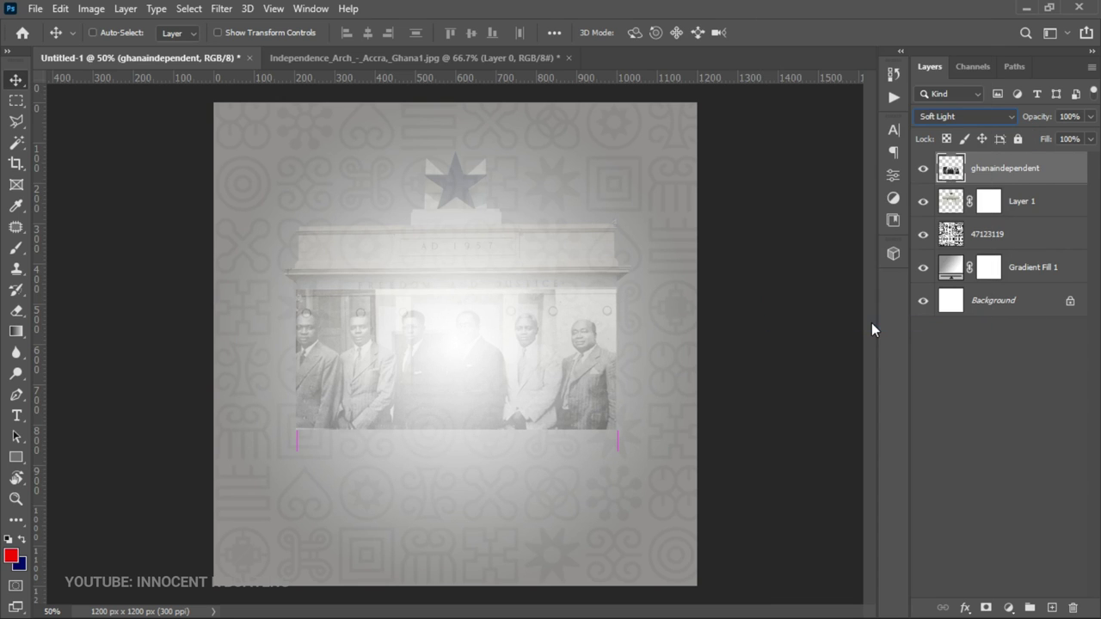
Add a layer mask to the ghanaindependent photo and fade its bottom edge with the soft black brush.
{"action": "left_click", "coordinate": [986, 609]}
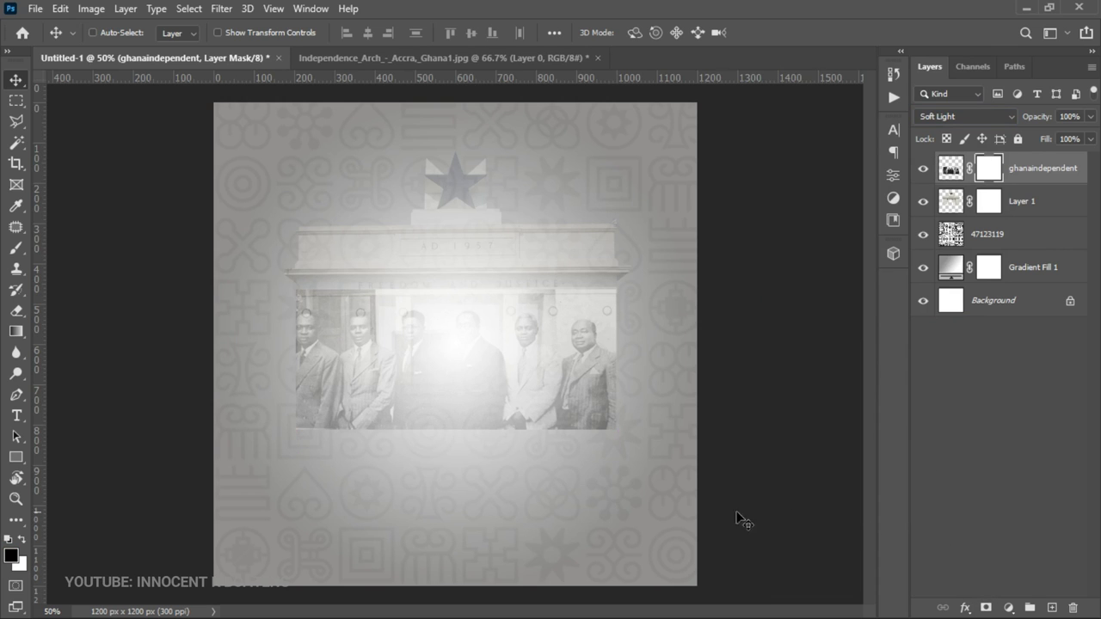
{"action": "key", "text": "b"}
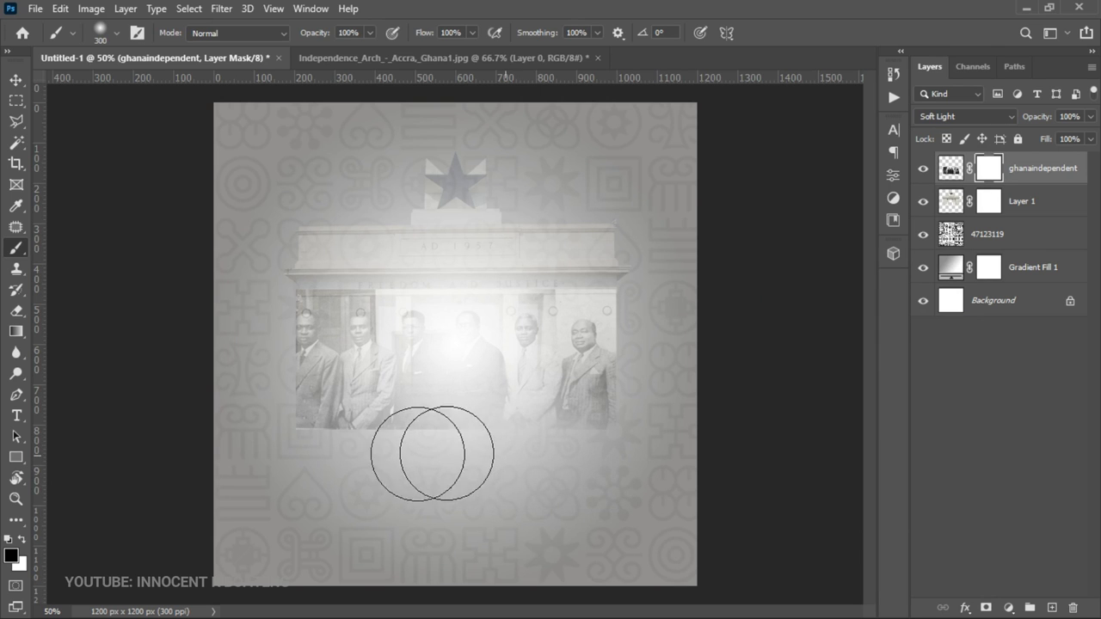
{"action": "mouse_move", "coordinate": [371, 447]}
{"action": "left_mouse_down"}
{"action": "mouse_move", "coordinate": [266, 437]}
{"action": "mouse_move", "coordinate": [290, 438]}
{"action": "left_mouse_up"}
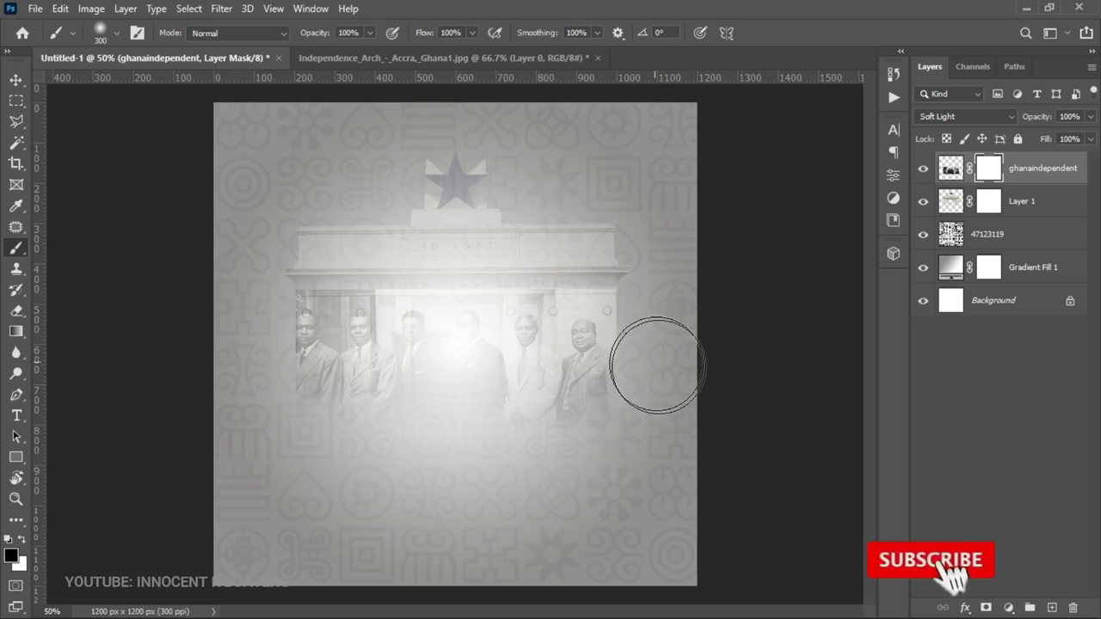
{"action": "key", "text": "v"}
Place the ghana-travel-destination-grand-vector image as an embedded image and position it across the full width of the flyer's bottom edge.
{"action": "left_click", "coordinate": [35, 9]}
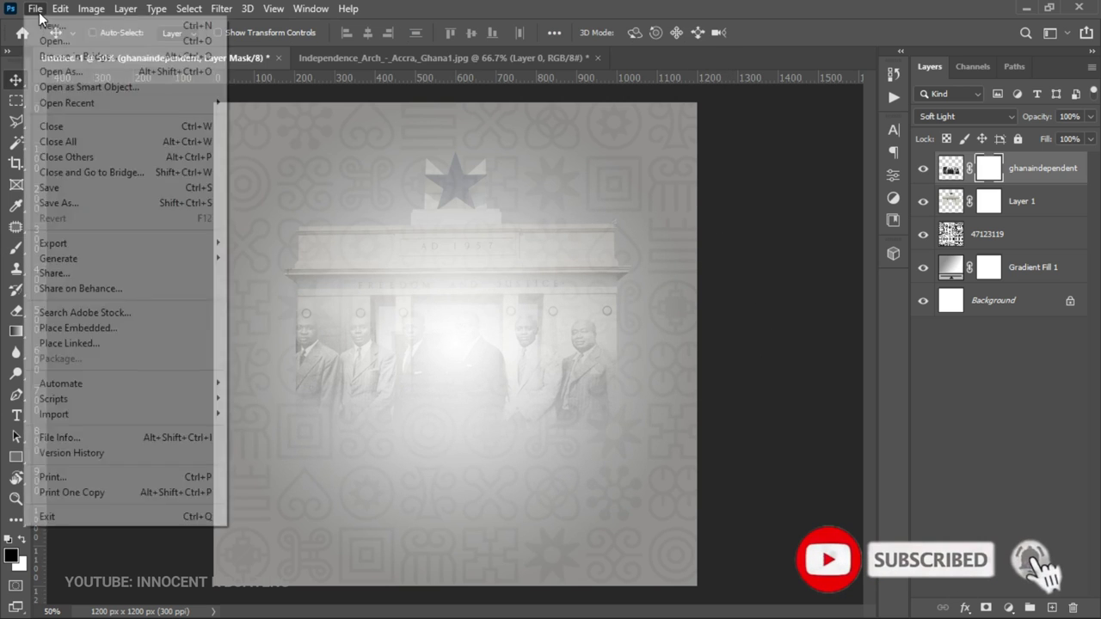
{"action": "left_click", "coordinate": [95, 345]}
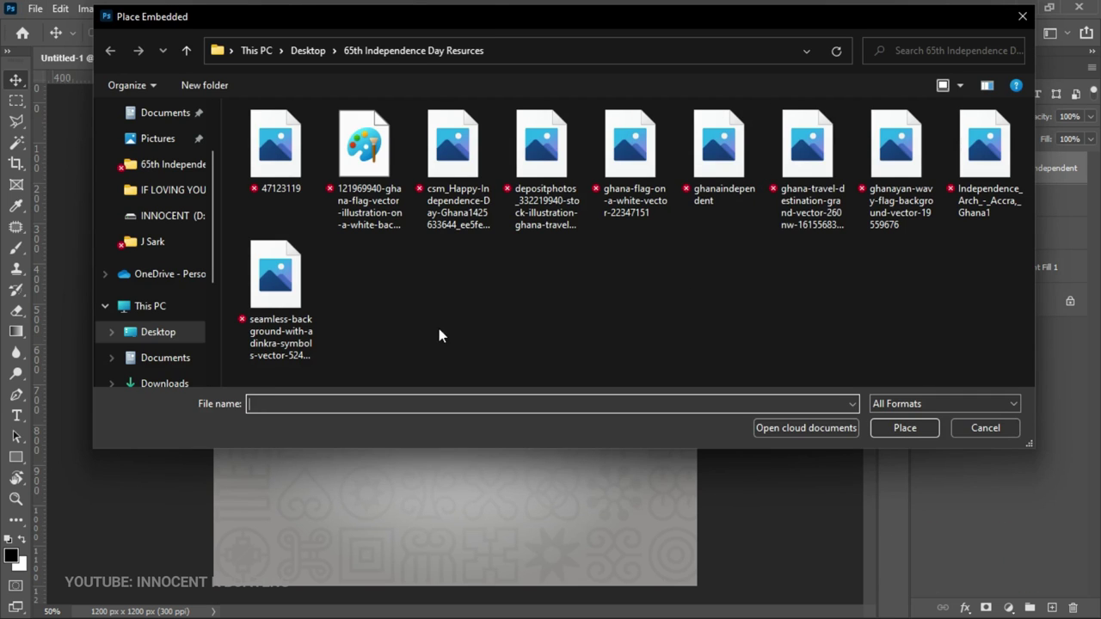
{"action": "double_click", "coordinate": [823, 210]}
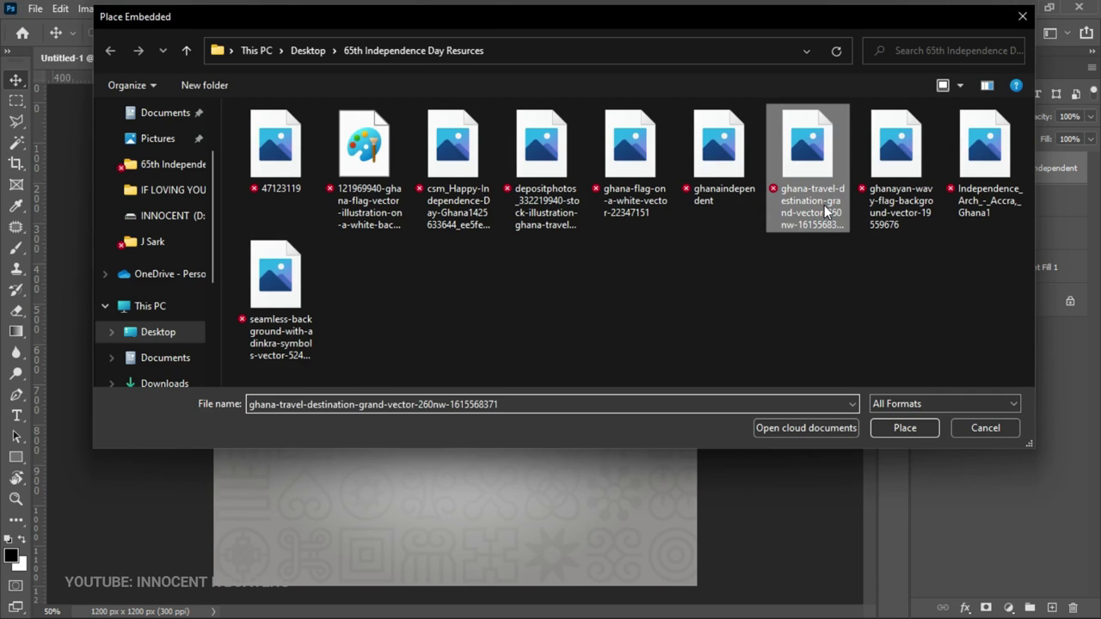
{"action": "left_click_drag", "start_coordinate": [622, 305], "coordinate": [606, 511]}
{"action": "left_click_drag", "start_coordinate": [206, 452], "coordinate": [204, 447]}
{"action": "key", "text": "Return"}
{"action": "left_click_drag", "start_coordinate": [651, 535], "coordinate": [607, 540]}
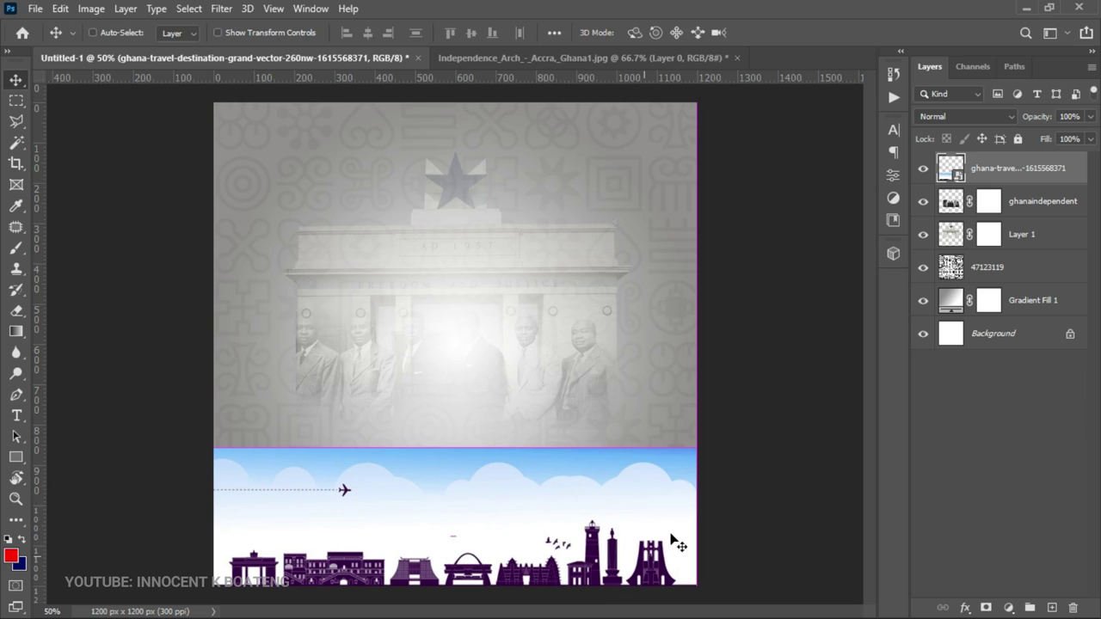
Rasterize the ghana-travel skyline layer and desaturate it.
{"action": "right_click", "coordinate": [998, 176]}
{"action": "left_click", "coordinate": [854, 325]}
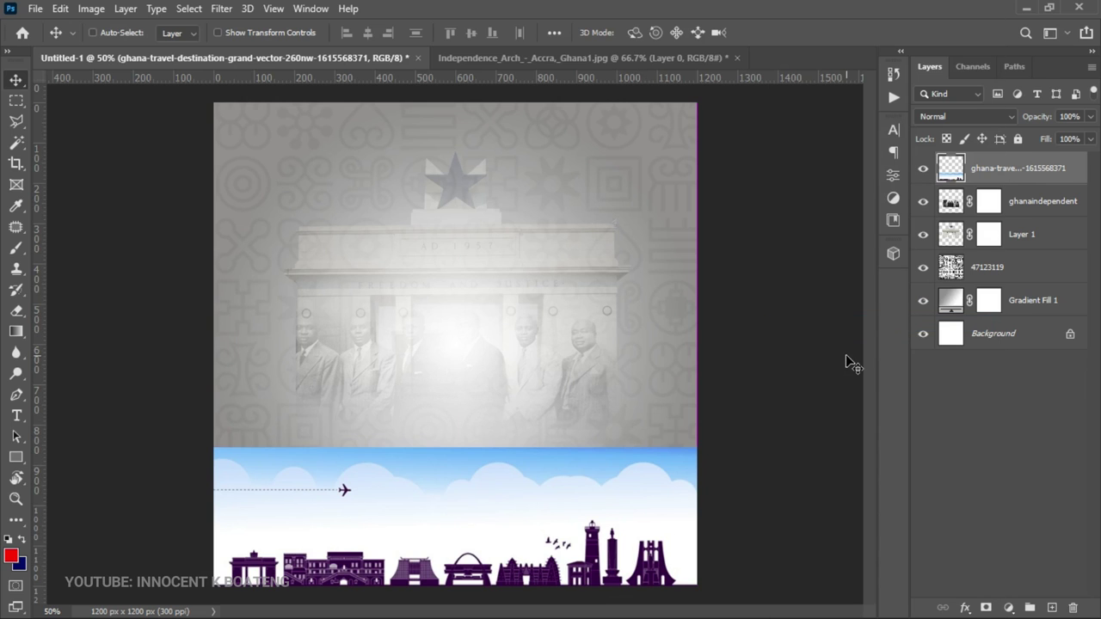
{"action": "key", "text": "ctrl+shift+u"}
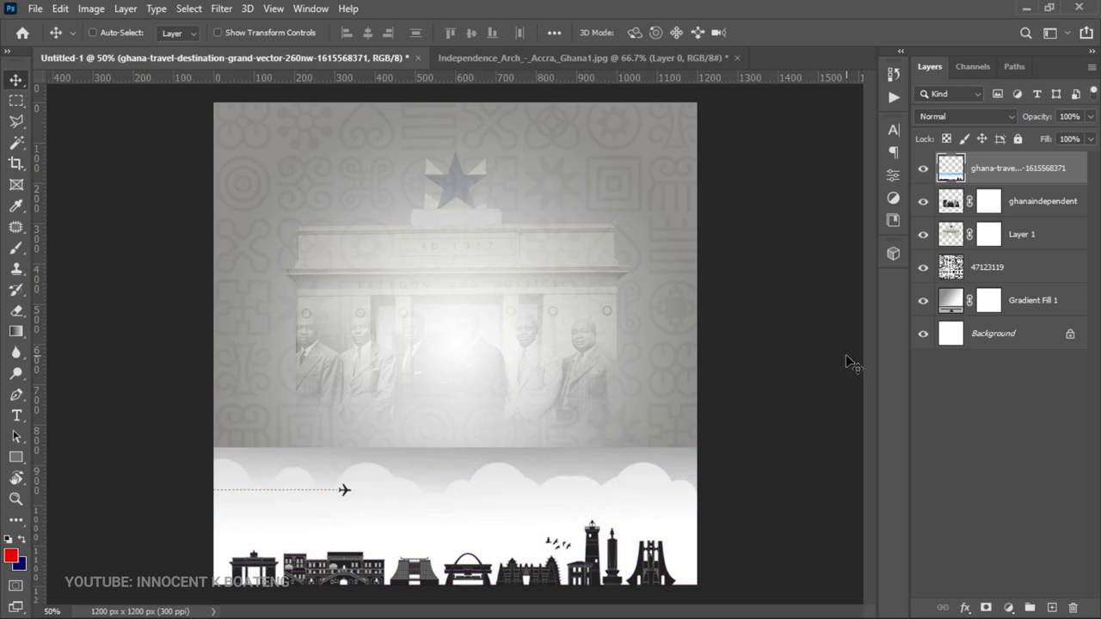
Set the skyline layer's blend mode to Difference and fade its sky area using a layer mask and a 500 px soft black brush.
{"action": "left_click", "coordinate": [968, 116]}
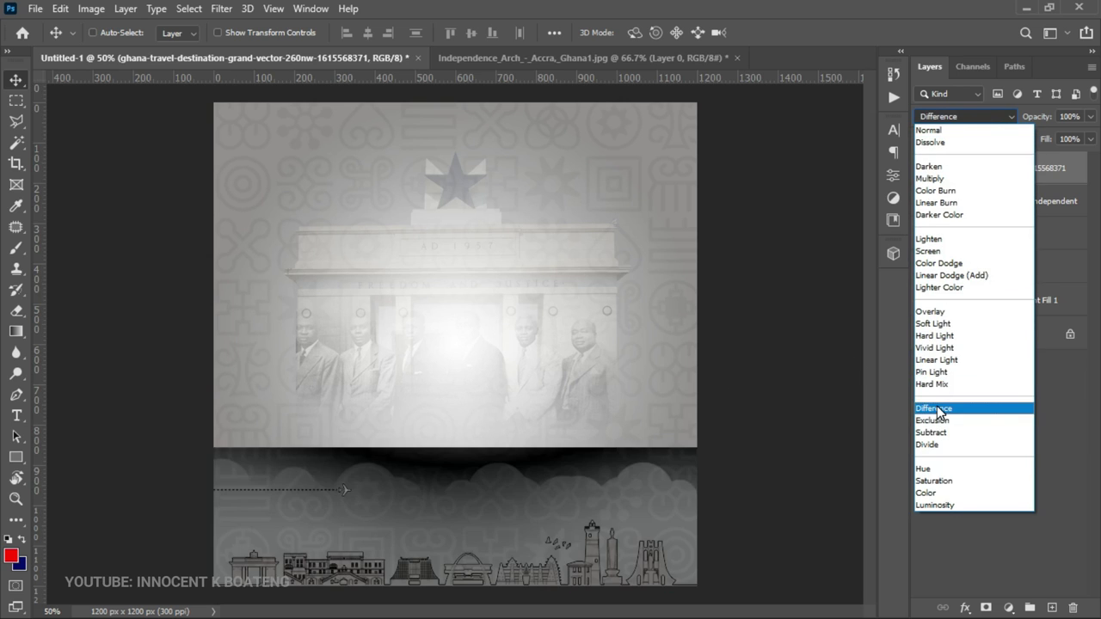
{"action": "left_click", "coordinate": [937, 410]}
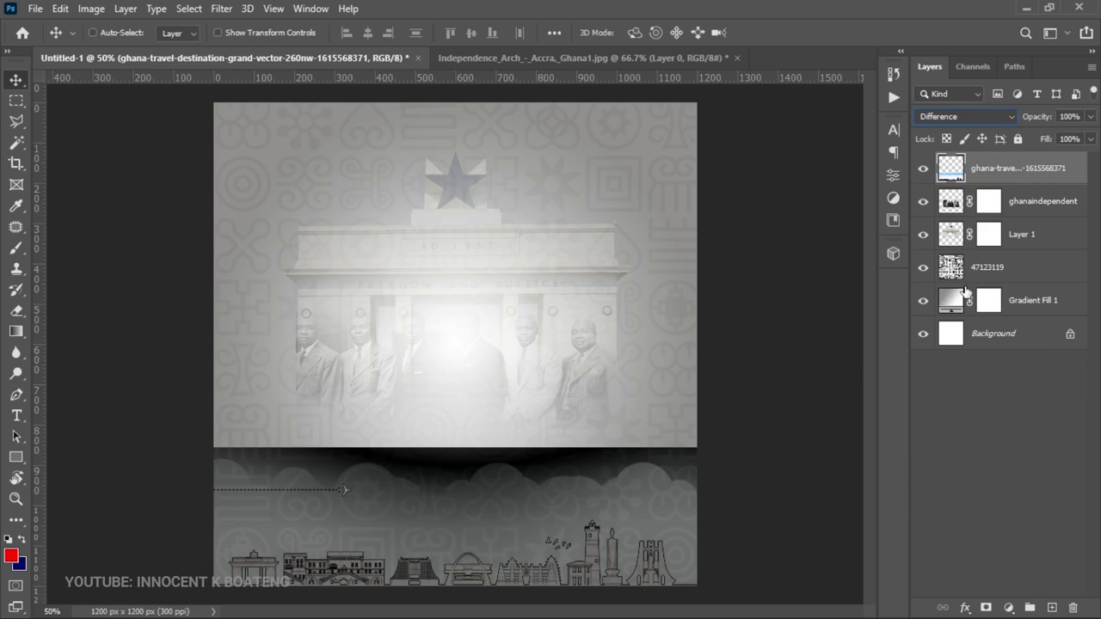
{"action": "left_click", "coordinate": [988, 607]}
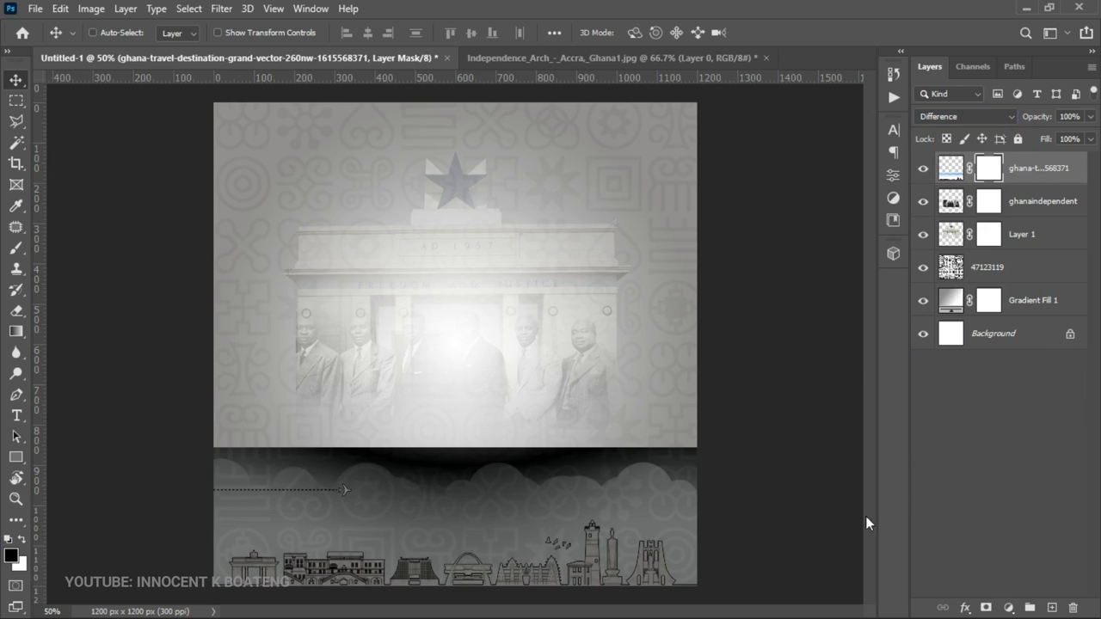
{"action": "key", "text": "b"}
{"action": "key", "text": "bracketright"}
{"action": "key", "text": "bracketright"}
{"action": "mouse_move", "coordinate": [686, 441]}
{"action": "left_mouse_down"}
{"action": "mouse_move", "coordinate": [166, 382]}
{"action": "mouse_move", "coordinate": [271, 391]}
{"action": "mouse_move", "coordinate": [354, 372]}
{"action": "mouse_move", "coordinate": [322, 384]}
{"action": "mouse_move", "coordinate": [475, 391]}
{"action": "mouse_move", "coordinate": [301, 377]}
{"action": "mouse_move", "coordinate": [200, 421]}
{"action": "mouse_move", "coordinate": [156, 411]}
{"action": "mouse_move", "coordinate": [553, 444]}
{"action": "mouse_move", "coordinate": [713, 431]}
{"action": "mouse_move", "coordinate": [604, 403]}
{"action": "mouse_move", "coordinate": [610, 388]}
{"action": "mouse_move", "coordinate": [649, 420]}
{"action": "mouse_move", "coordinate": [672, 415]}
{"action": "mouse_move", "coordinate": [444, 362]}
{"action": "mouse_move", "coordinate": [165, 356]}
{"action": "left_mouse_up"}
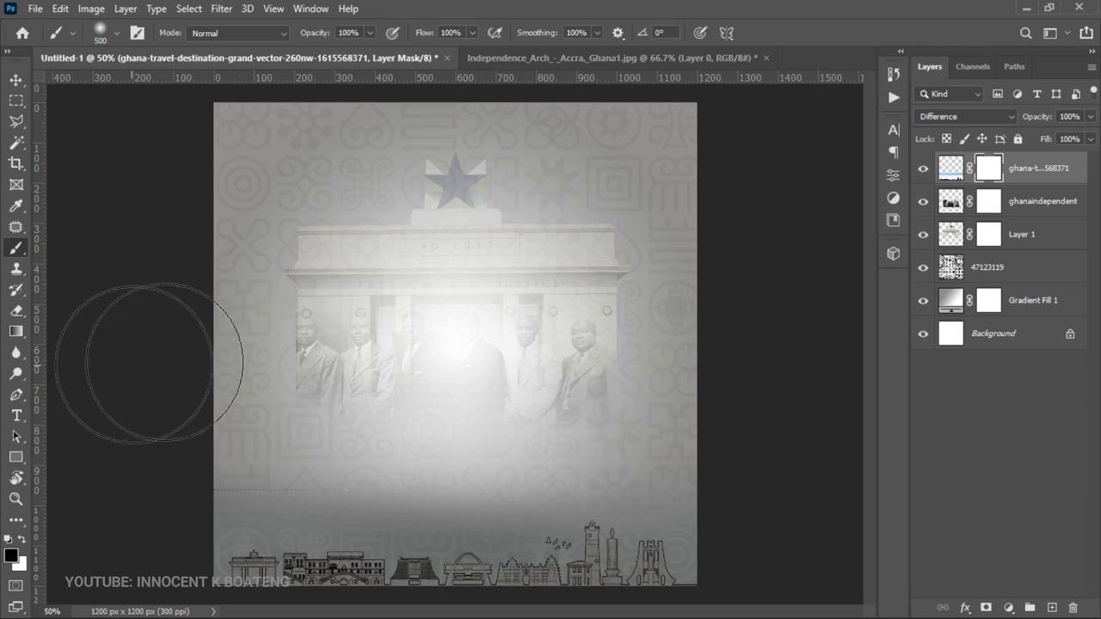
Add a Curves adjustment layer above the skyline and raise the middle of the RGB curve to brighten the whole design.
{"action": "left_click", "coordinate": [16, 81]}
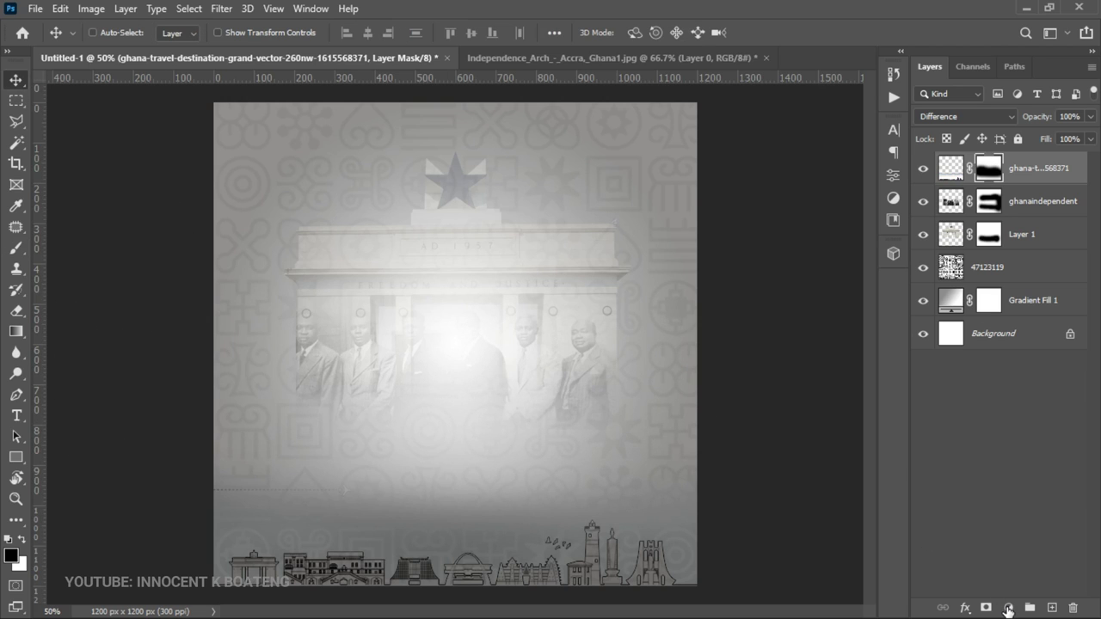
{"action": "left_click", "coordinate": [1008, 608]}
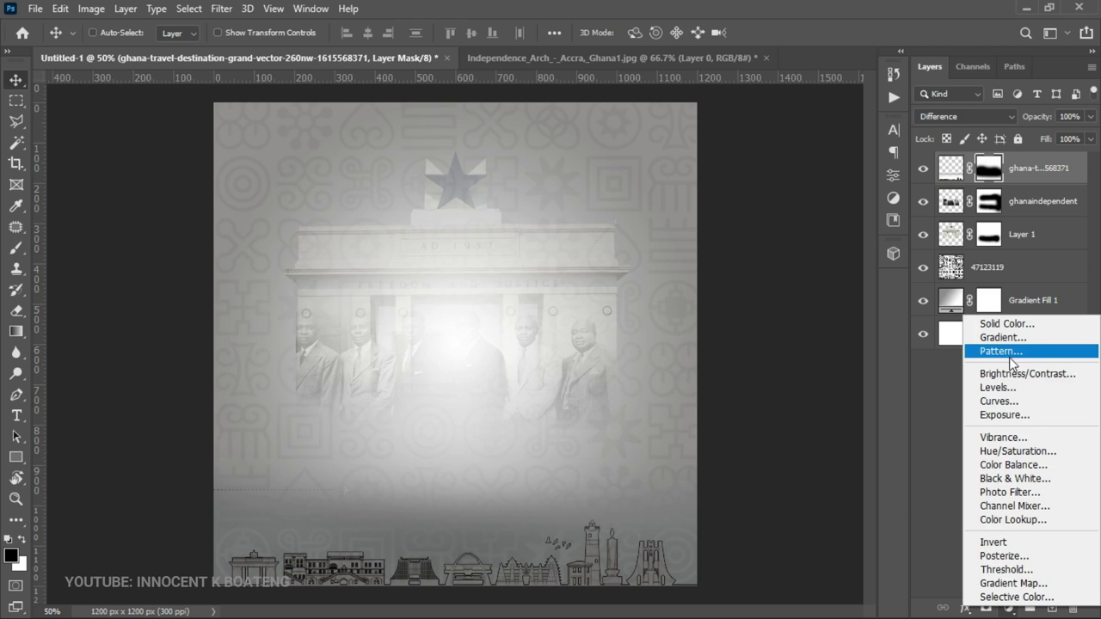
{"action": "left_click", "coordinate": [1000, 400]}
{"action": "left_click_drag", "start_coordinate": [807, 260], "coordinate": [793, 252]}
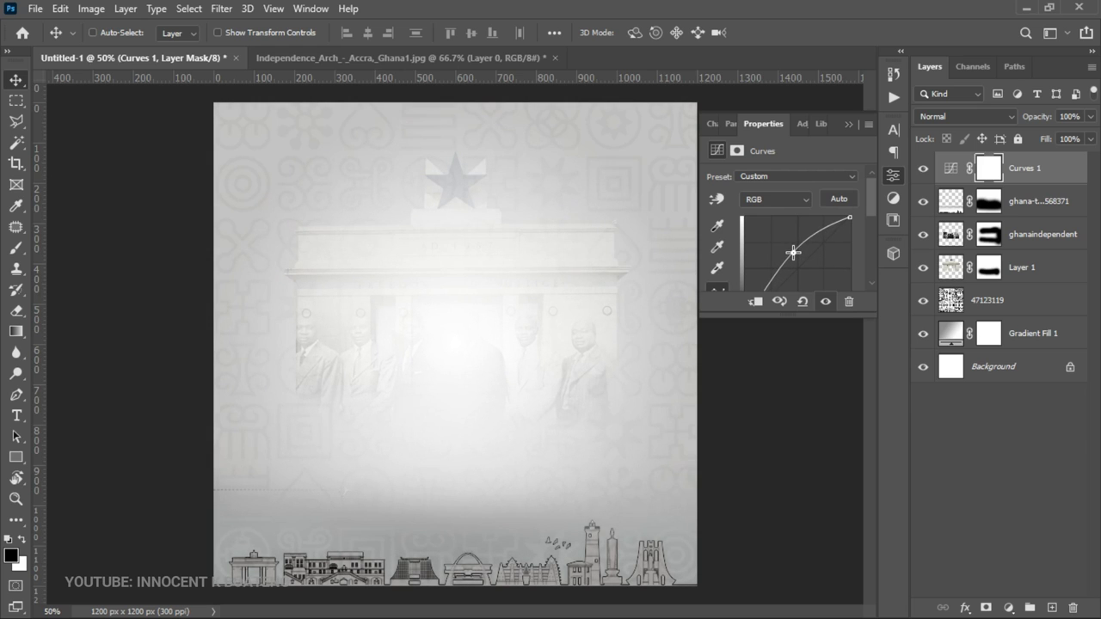
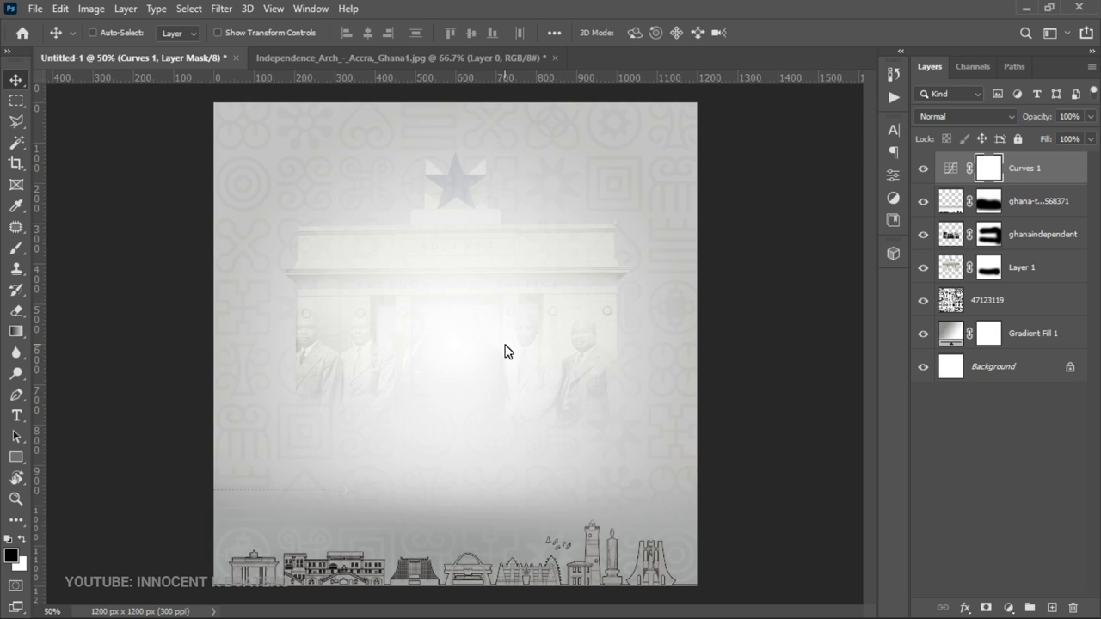
Open the ghanayan-wavy-flag-background-vector-19559676 image and crop off the dark VectorStock banner at its bottom.
{"action": "key", "text": "ctrl+o"}
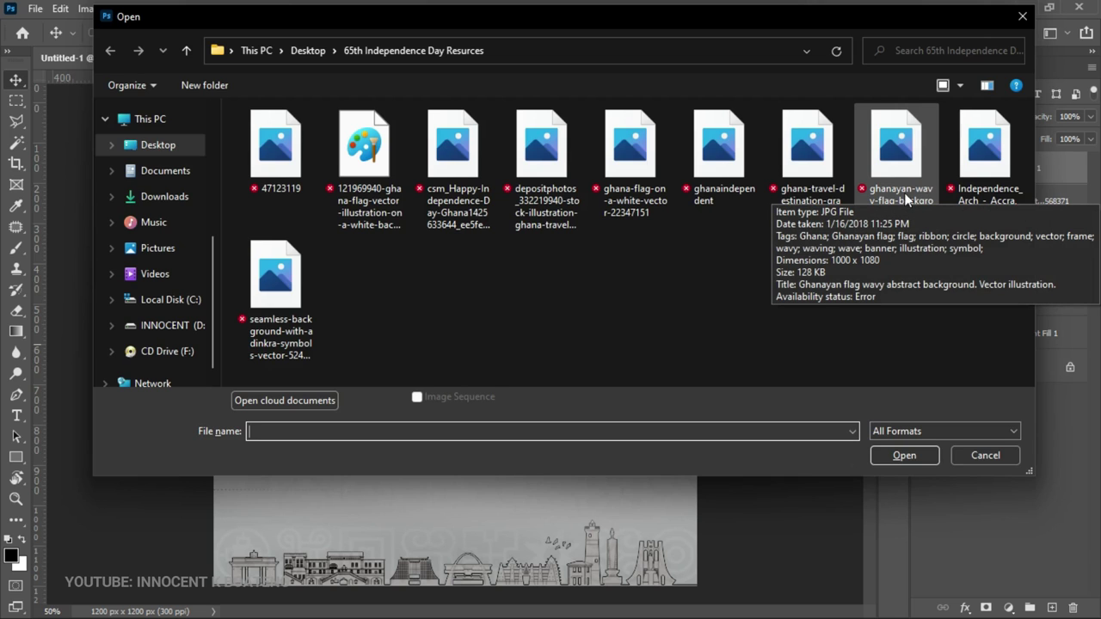
{"action": "double_click", "coordinate": [906, 169]}
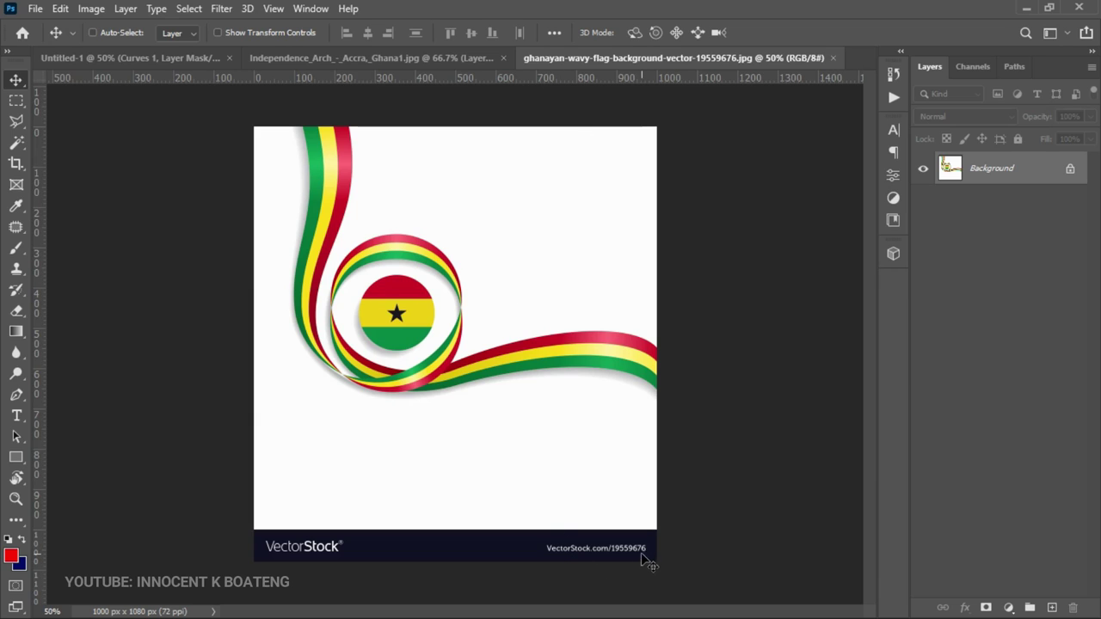
{"action": "key", "text": "c"}
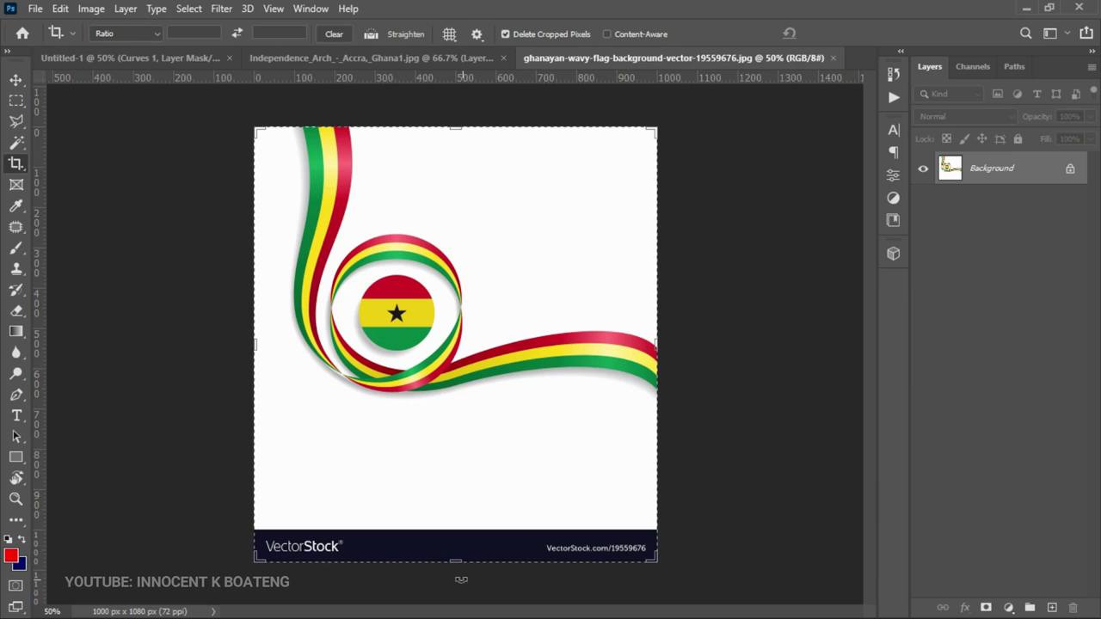
{"action": "left_click_drag", "start_coordinate": [461, 579], "coordinate": [456, 513]}
{"action": "key", "text": "Return"}
Unlock the flag image's background layer and delete the white areas around and inside the ribbon using the Magic Wand, leaving nothing selected.
{"action": "left_click", "coordinate": [16, 144]}
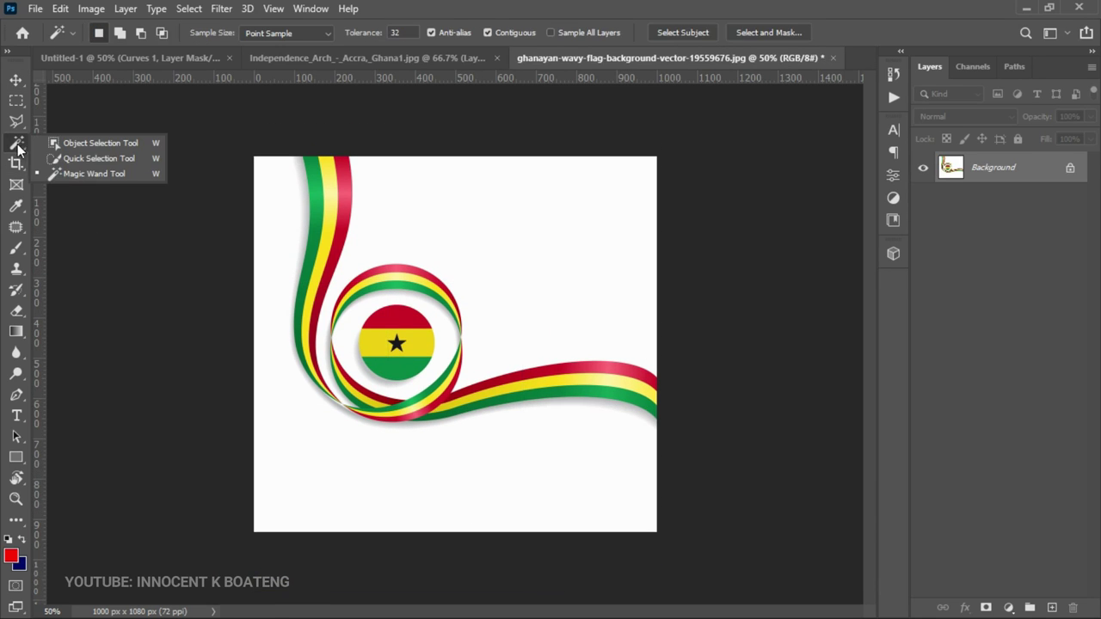
{"action": "left_click", "coordinate": [88, 175]}
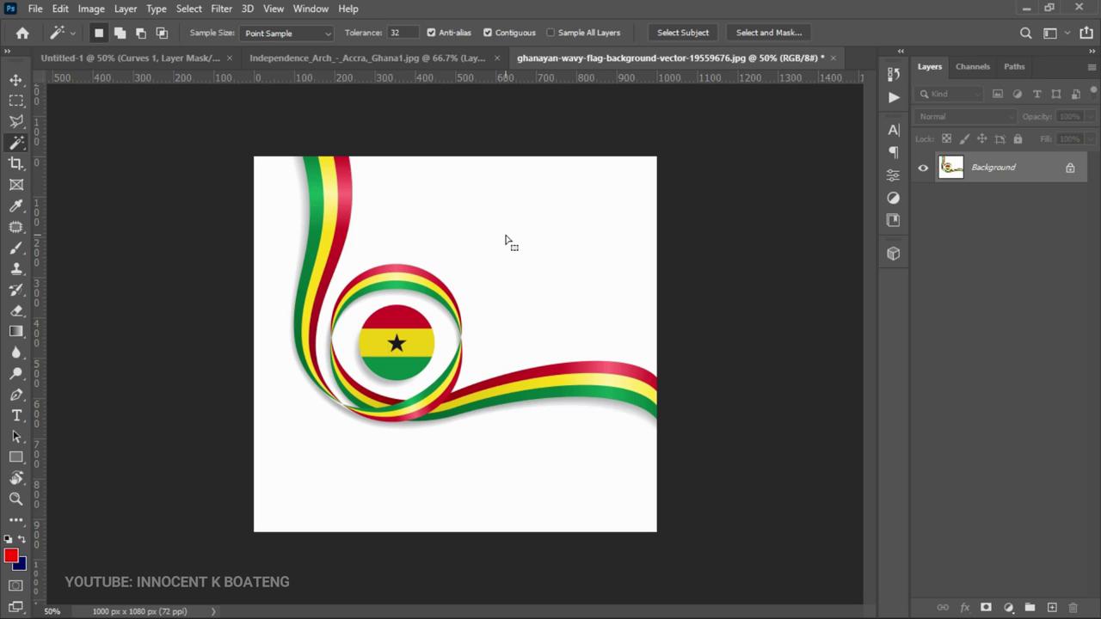
{"action": "left_click", "coordinate": [276, 225], "text": "shift"}
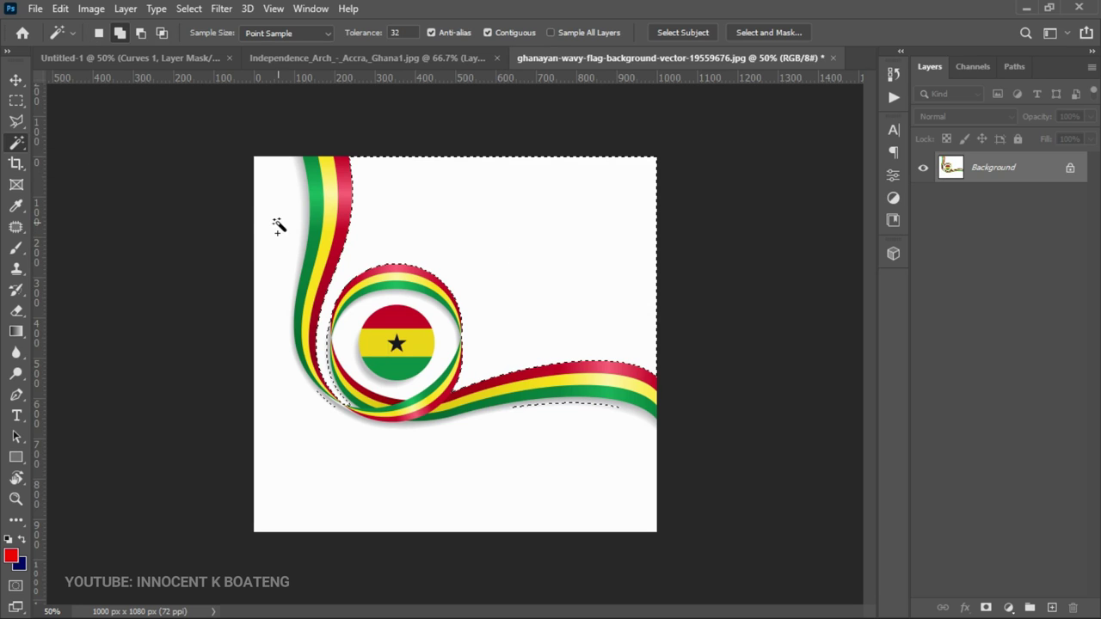
{"action": "left_click", "coordinate": [303, 213], "text": "shift"}
{"action": "left_click", "coordinate": [353, 346], "text": "shift"}
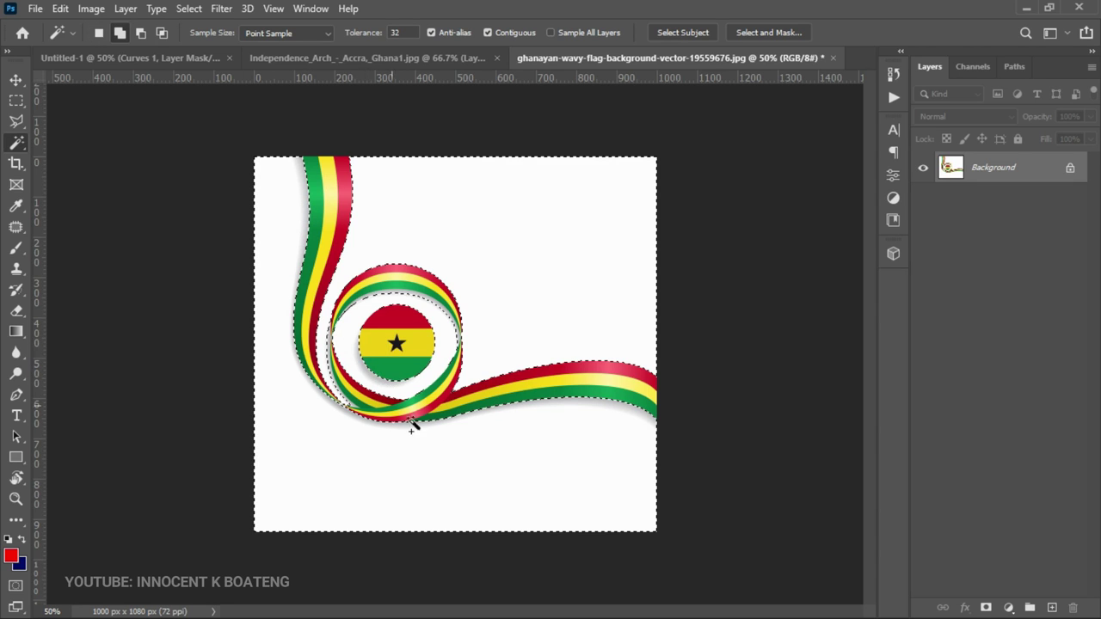
{"action": "key", "text": "shift"}
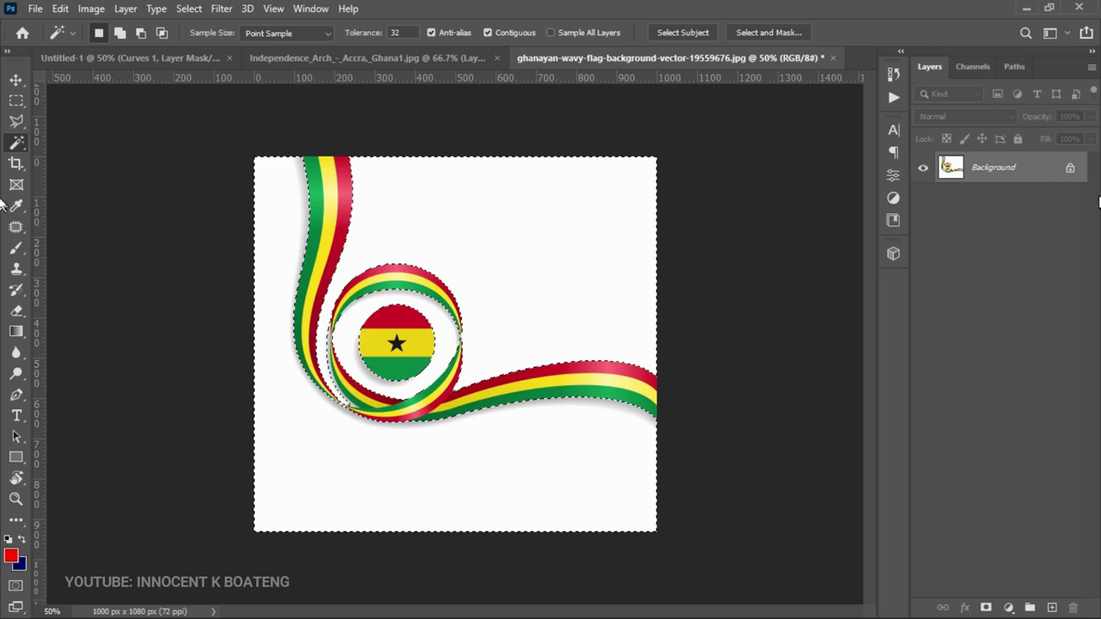
{"action": "left_click", "coordinate": [1070, 168]}
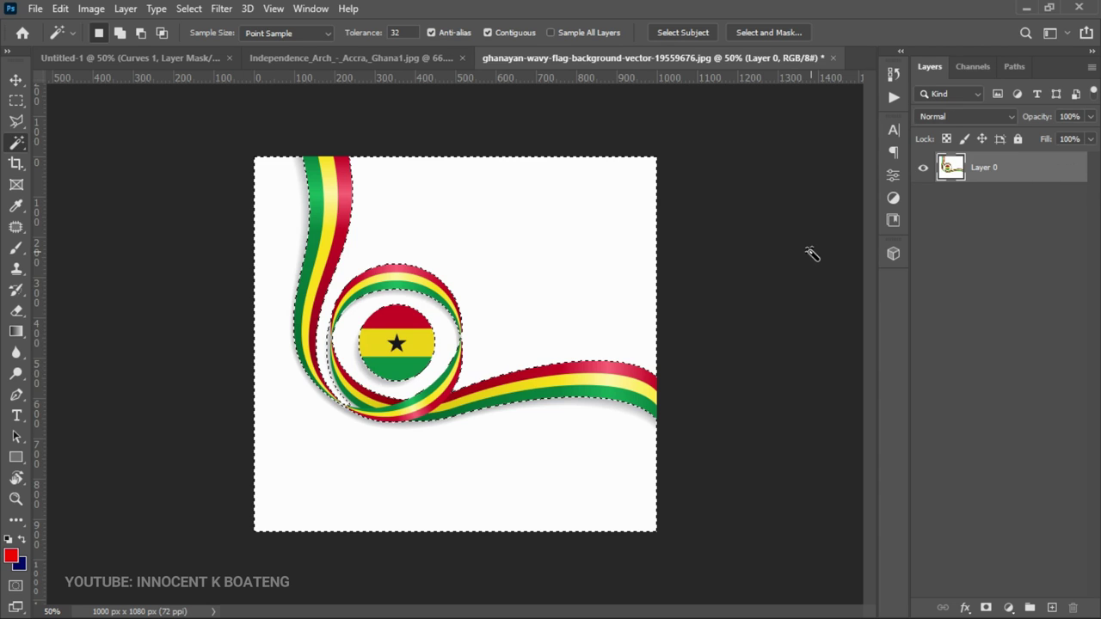
{"action": "key", "text": "Delete"}
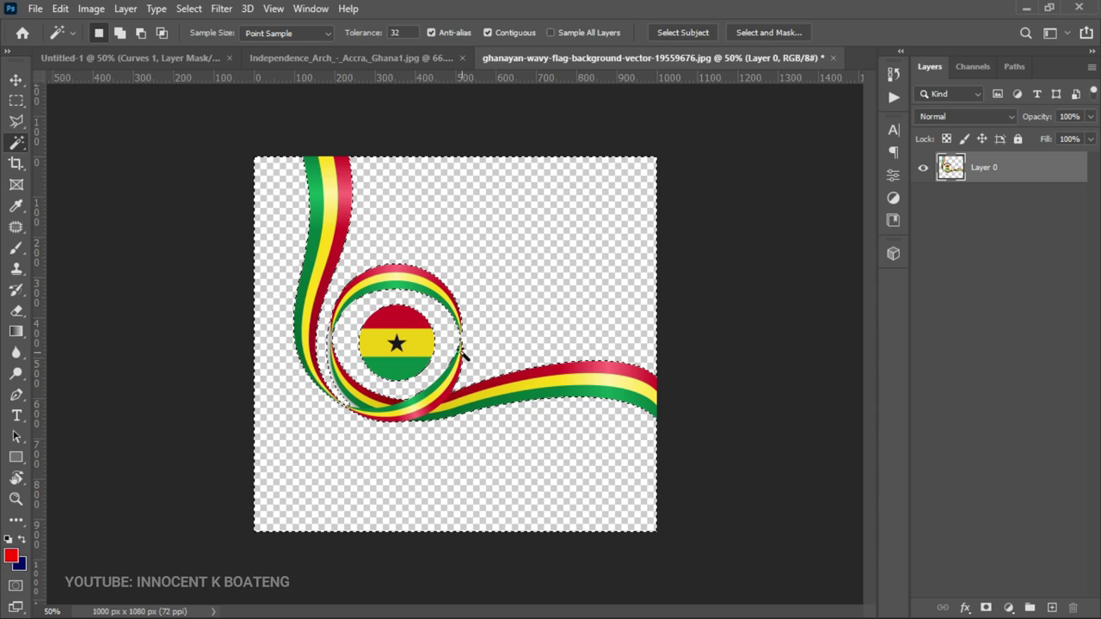
{"action": "left_click", "coordinate": [332, 352]}
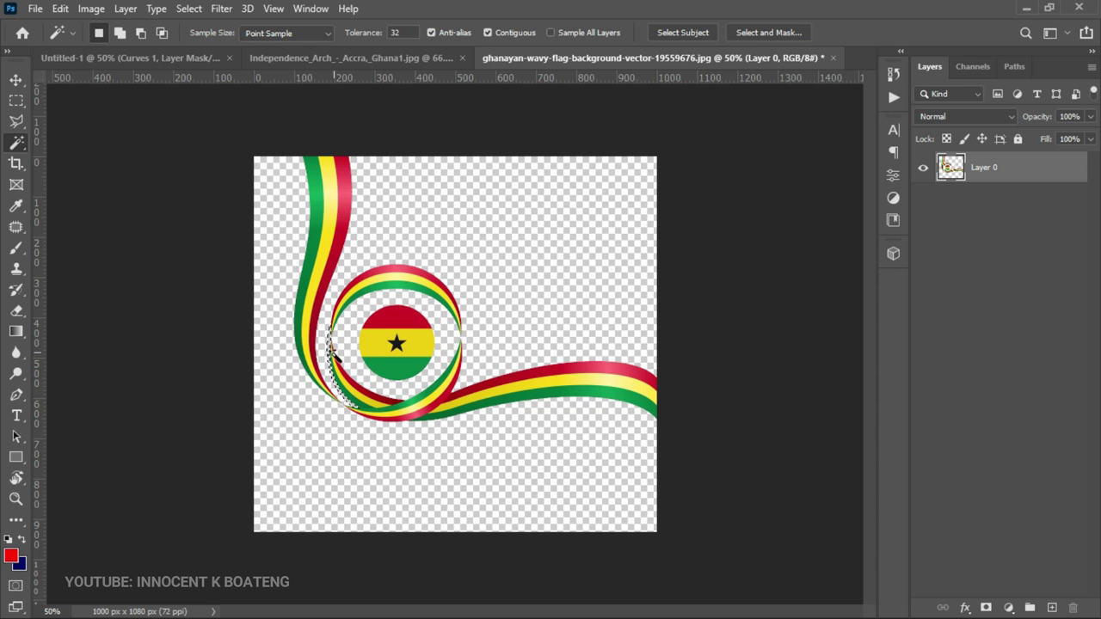
{"action": "key", "text": "ctrl+d"}
Bring the cut-out flag ribbon into the Untitled-1 flyer, then scale it down and position it over the lower half of the arch.
{"action": "key", "text": "v"}
{"action": "left_click_drag", "start_coordinate": [355, 413], "coordinate": [176, 109]}
{"action": "left_click_drag", "start_coordinate": [439, 342], "coordinate": [500, 364]}
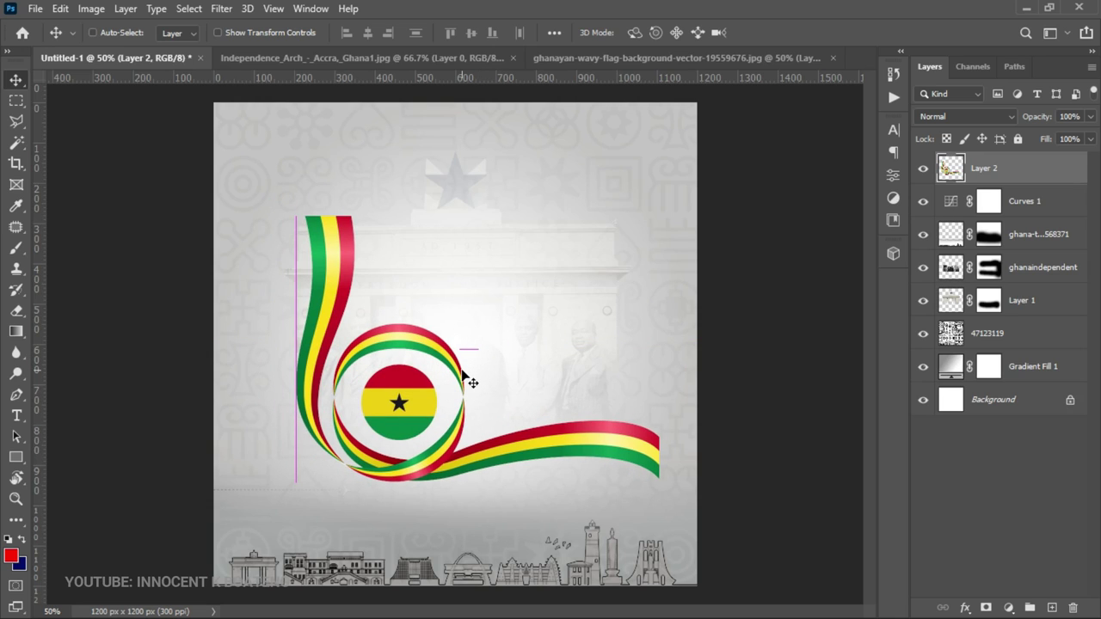
{"action": "key", "text": "ctrl+t"}
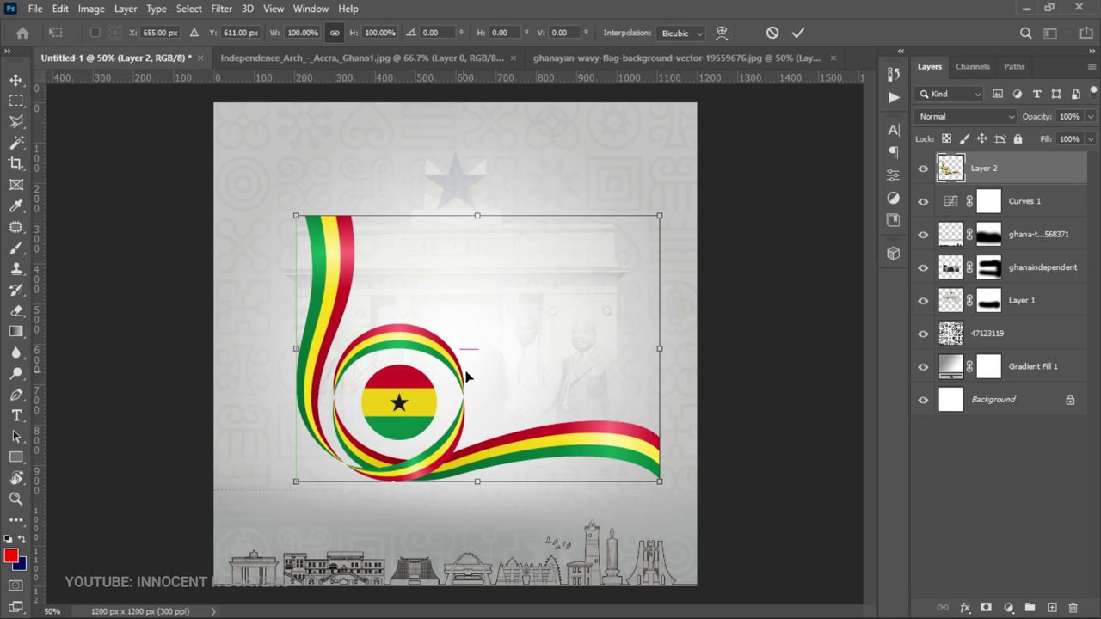
{"action": "left_click_drag", "start_coordinate": [658, 213], "coordinate": [559, 297]}
{"action": "left_click_drag", "start_coordinate": [503, 387], "coordinate": [459, 375]}
{"action": "key", "text": "Return"}
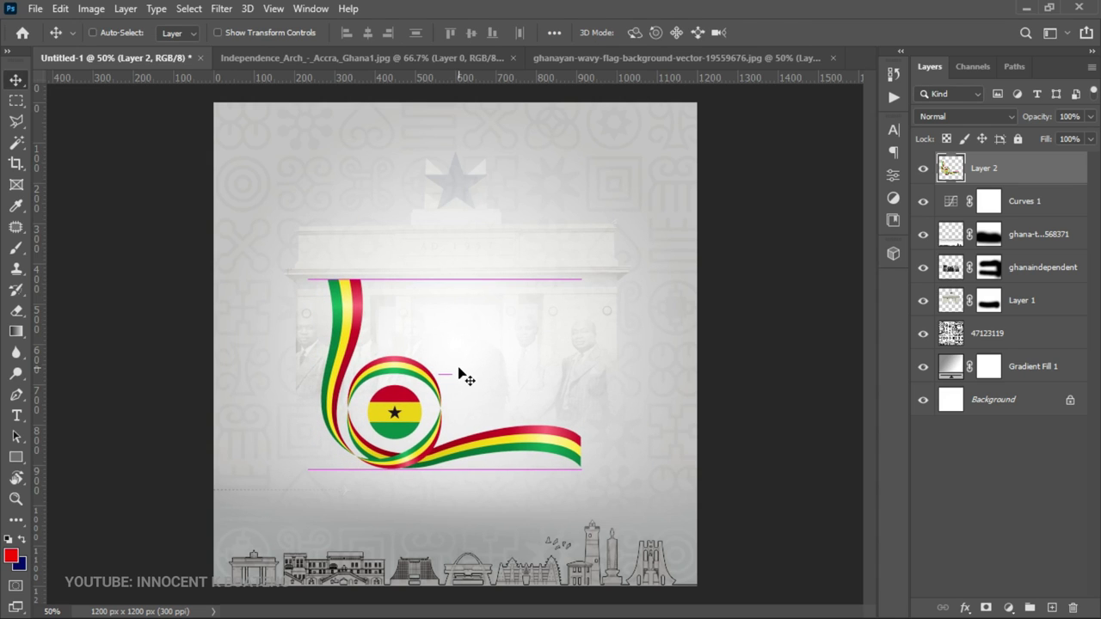
Add the text "5th" beside the ribbon's circle in enlarged Trajan Pro Bold.
{"action": "left_click", "coordinate": [15, 413]}
{"action": "left_click", "coordinate": [480, 389]}
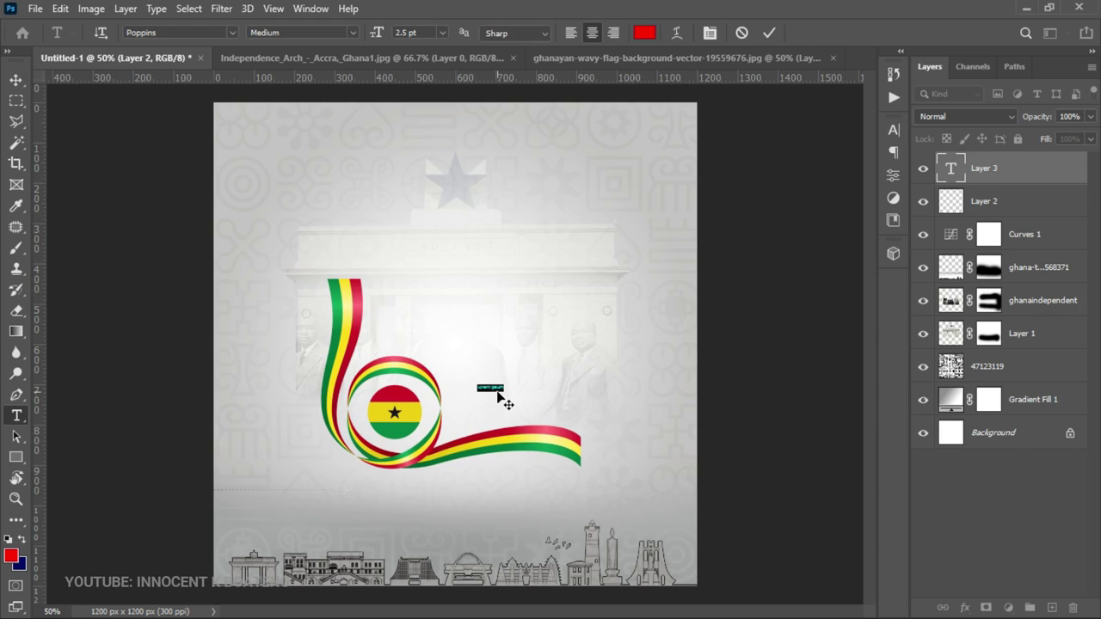
{"action": "left_click", "coordinate": [174, 32]}
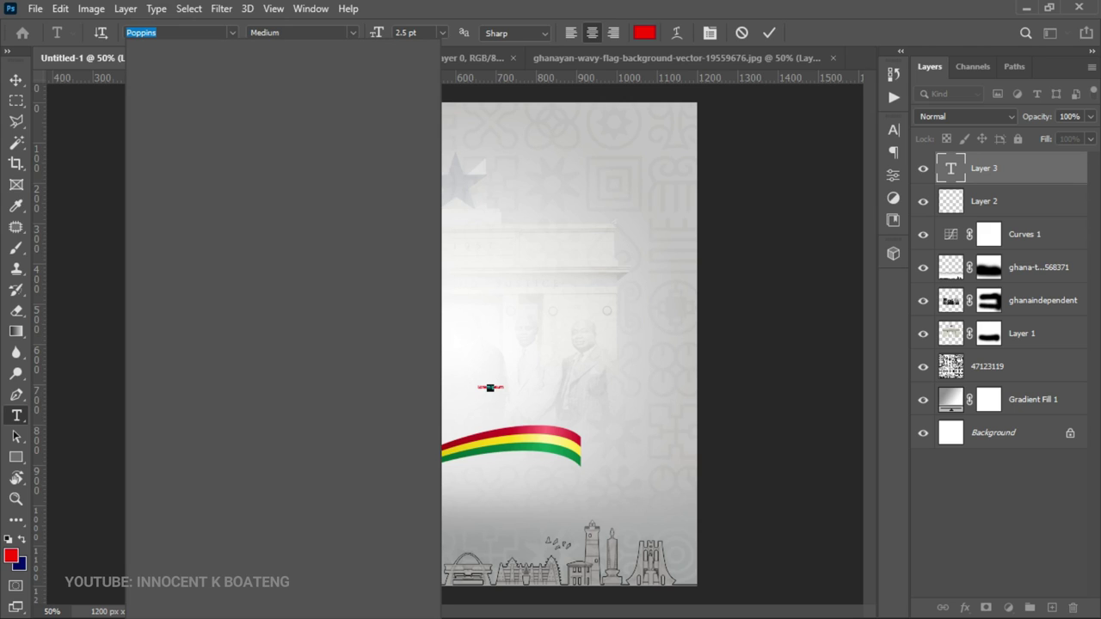
{"action": "type", "text": "Trajan Pro"}
{"action": "key", "text": "Return"}
{"action": "left_click", "coordinate": [356, 31]}
{"action": "left_click", "coordinate": [273, 64]}
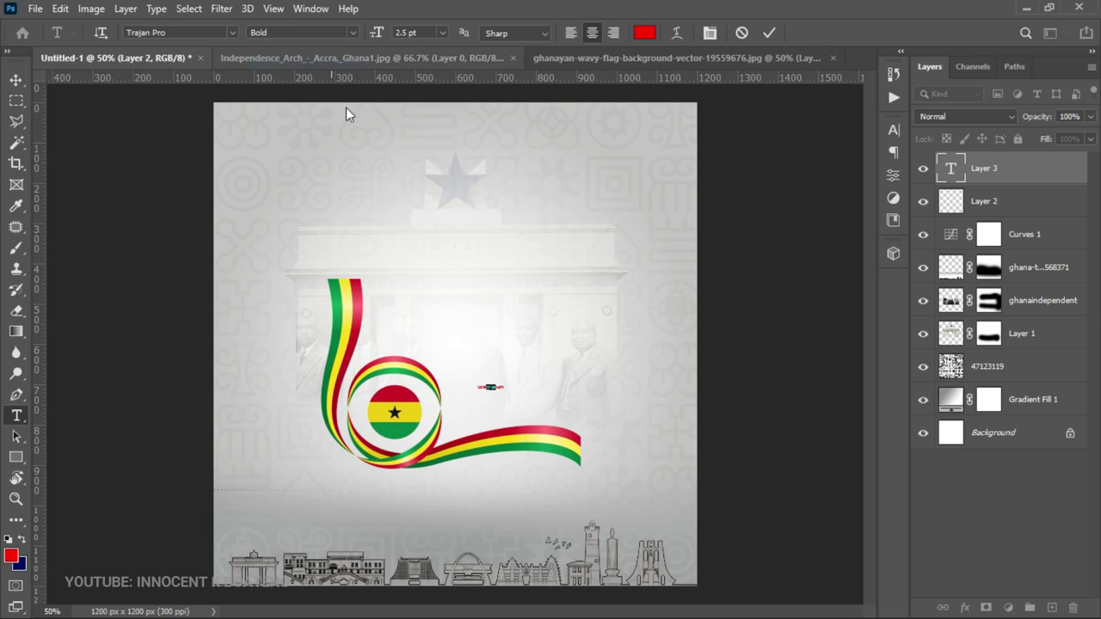
{"action": "left_click_drag", "start_coordinate": [377, 33], "coordinate": [396, 32]}
{"action": "left_click", "coordinate": [16, 80]}
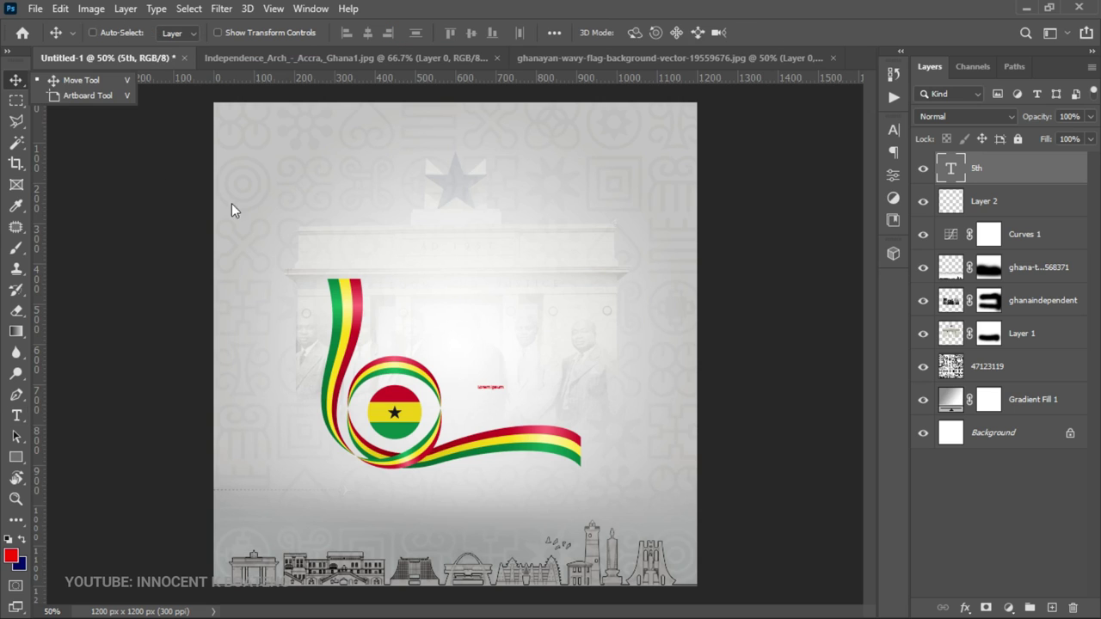
Move the 5th text between the ribbon's circle and tail, and scale it to 109.31%.
{"action": "left_click_drag", "start_coordinate": [534, 393], "coordinate": [537, 420]}
{"action": "key", "text": "ctrl+t"}
{"action": "left_click_drag", "start_coordinate": [537, 381], "coordinate": [547, 377]}
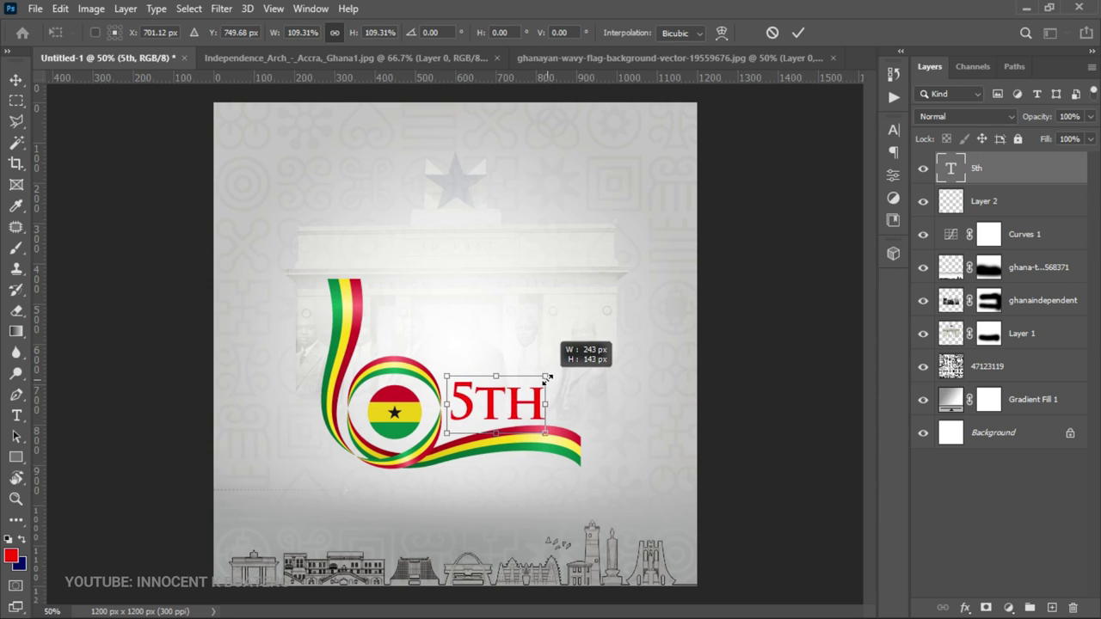
{"action": "key", "text": "Return"}
Recolor the 5th text to the dark green #004209 and commit the text edit.
{"action": "key", "text": "t"}
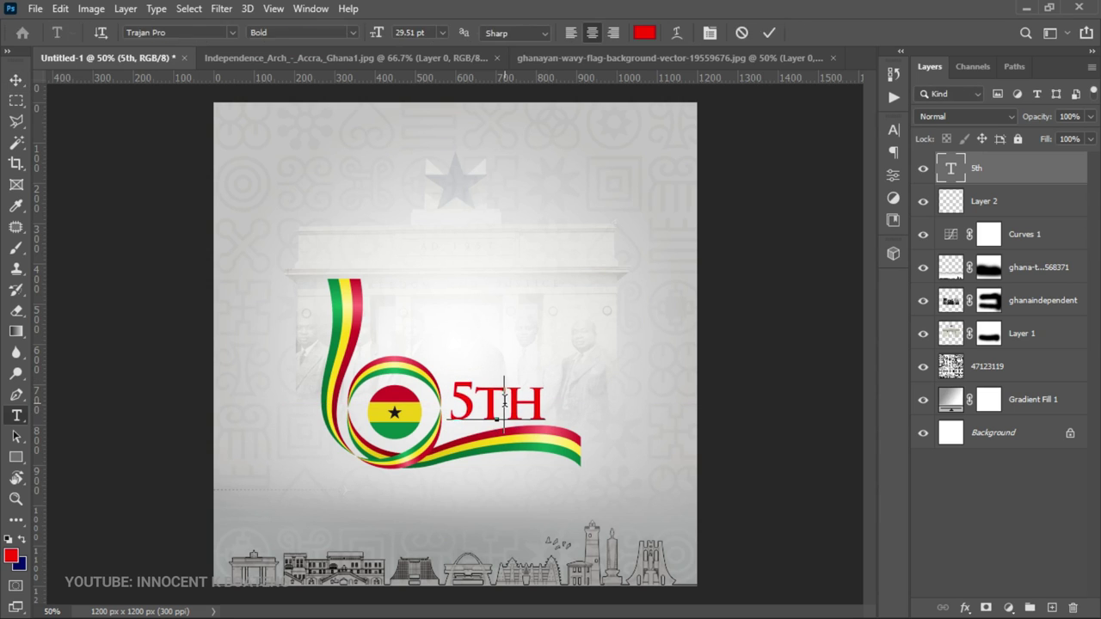
{"action": "double_click", "coordinate": [504, 400]}
{"action": "left_click", "coordinate": [644, 33]}
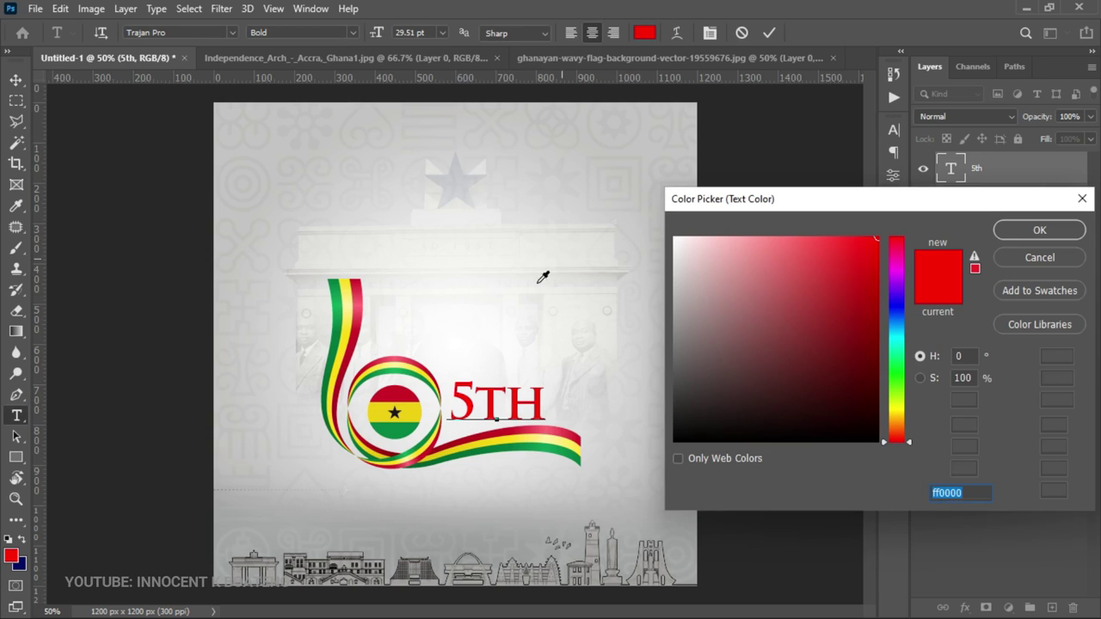
{"action": "left_click", "coordinate": [337, 325]}
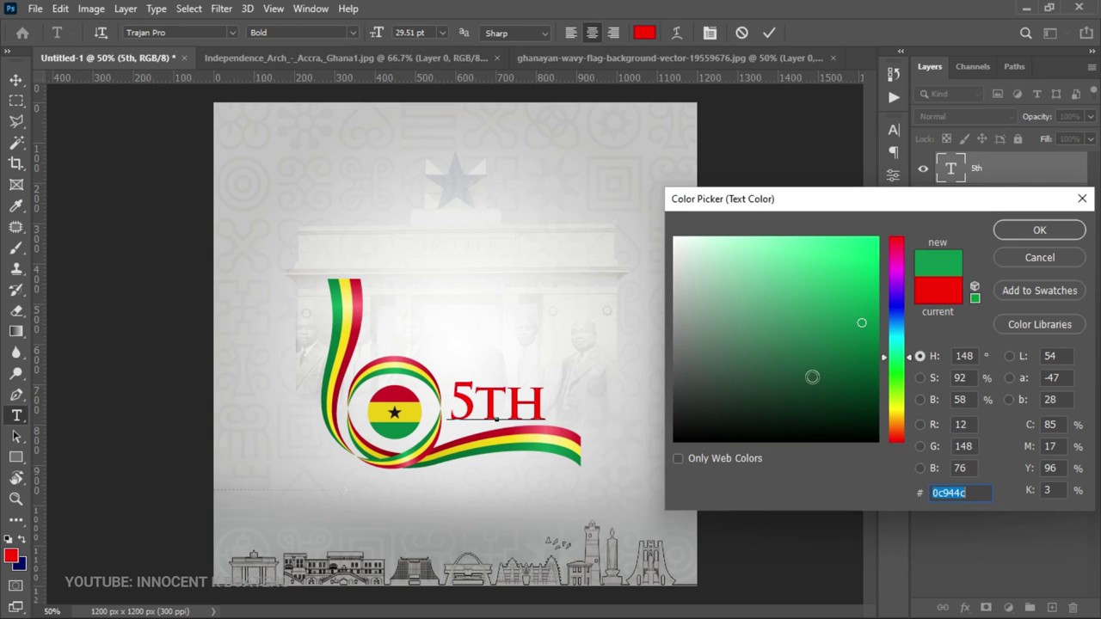
{"action": "left_click_drag", "start_coordinate": [905, 360], "coordinate": [904, 368]}
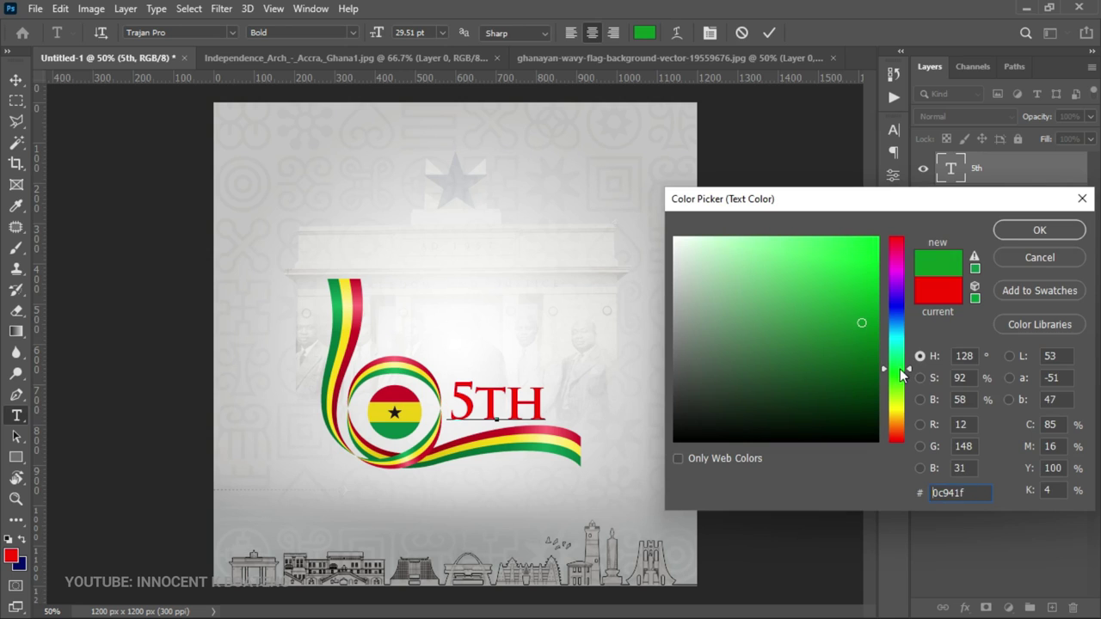
{"action": "left_click", "coordinate": [877, 381]}
{"action": "left_click", "coordinate": [877, 380]}
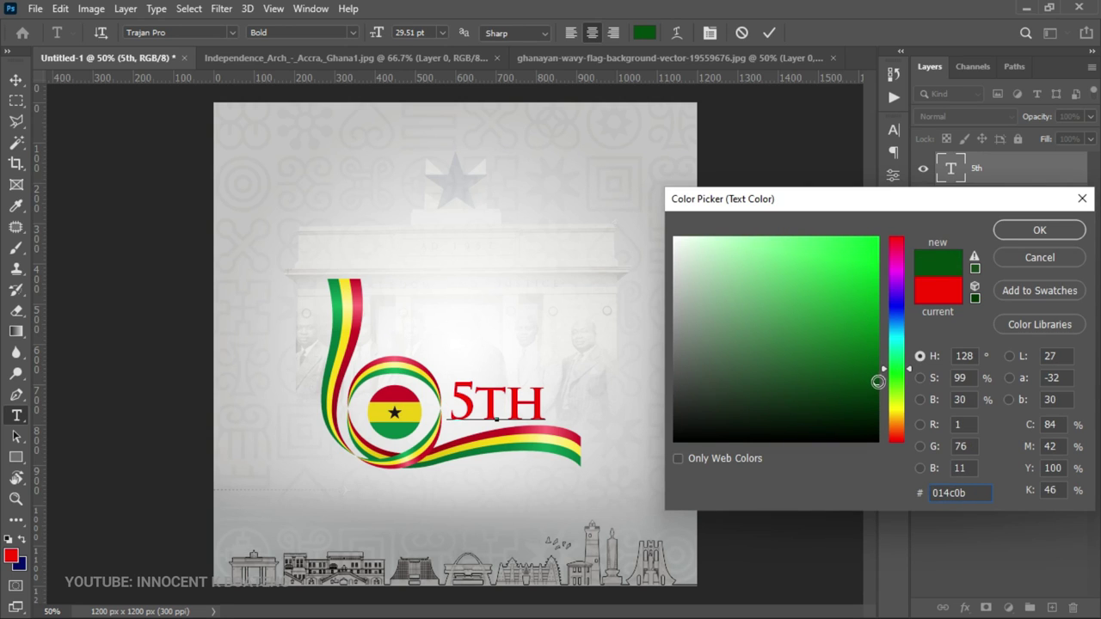
{"action": "left_click", "coordinate": [877, 390]}
{"action": "left_click", "coordinate": [878, 388]}
{"action": "left_click", "coordinate": [1012, 230]}
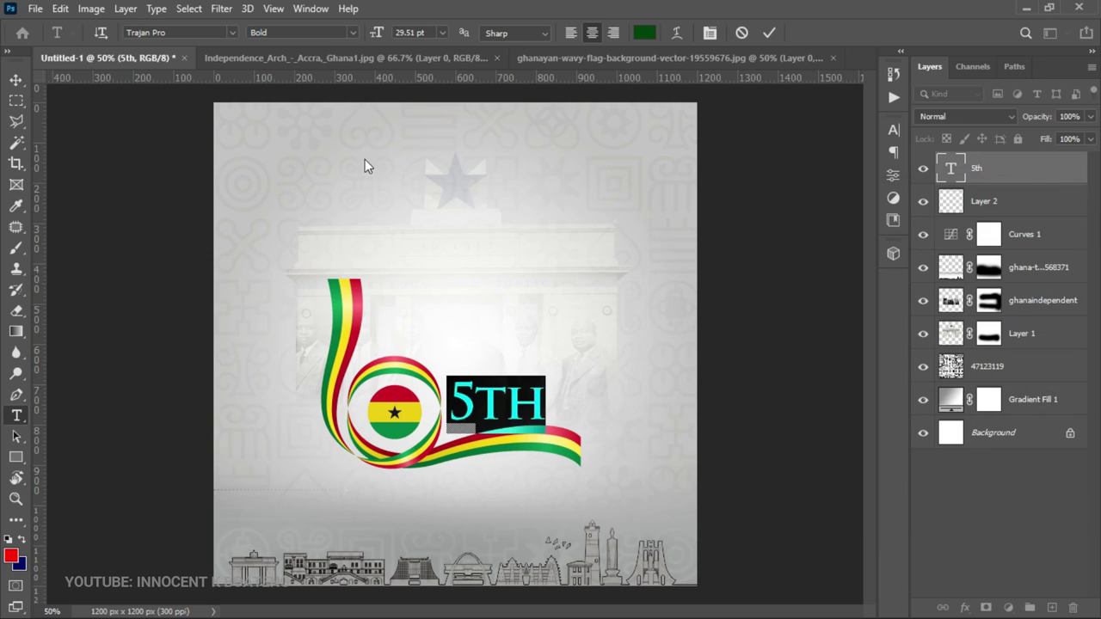
{"action": "key", "text": "ctrl+Return"}
{"action": "key", "text": "v"}
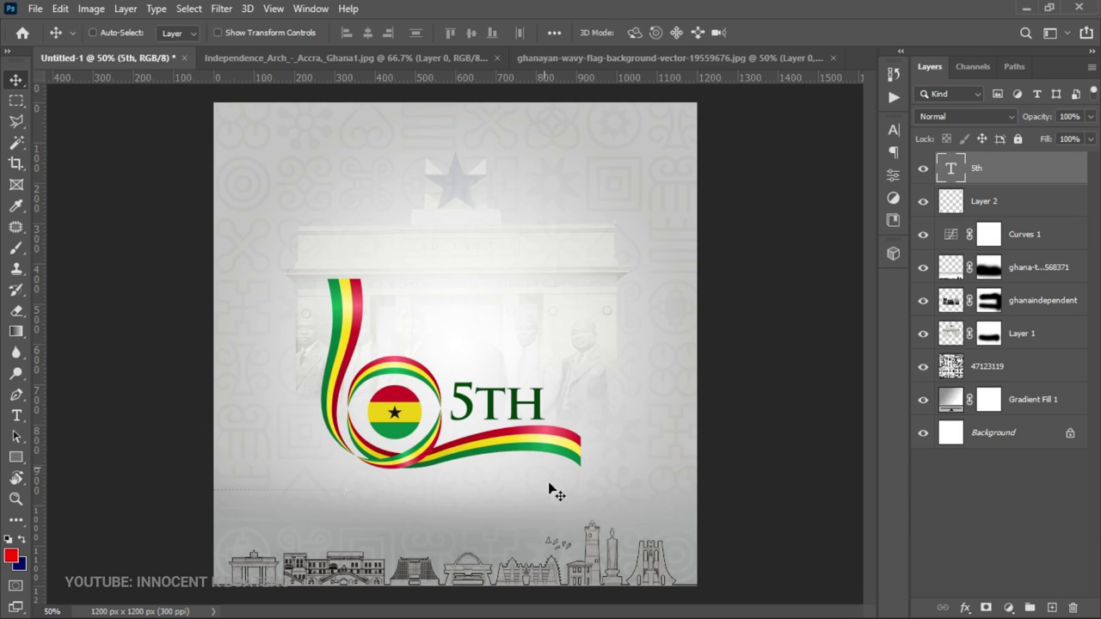
Move the 5th text and the flag ribbon on Layer 2 together slightly higher over the arch.
{"action": "left_click", "coordinate": [989, 202], "text": "shift"}
{"action": "left_click_drag", "start_coordinate": [550, 459], "coordinate": [547, 436]}
Duplicate the 5th text, place the copy below the ribbon, and change its wording to "independence day".
{"action": "right_click", "coordinate": [563, 379]}
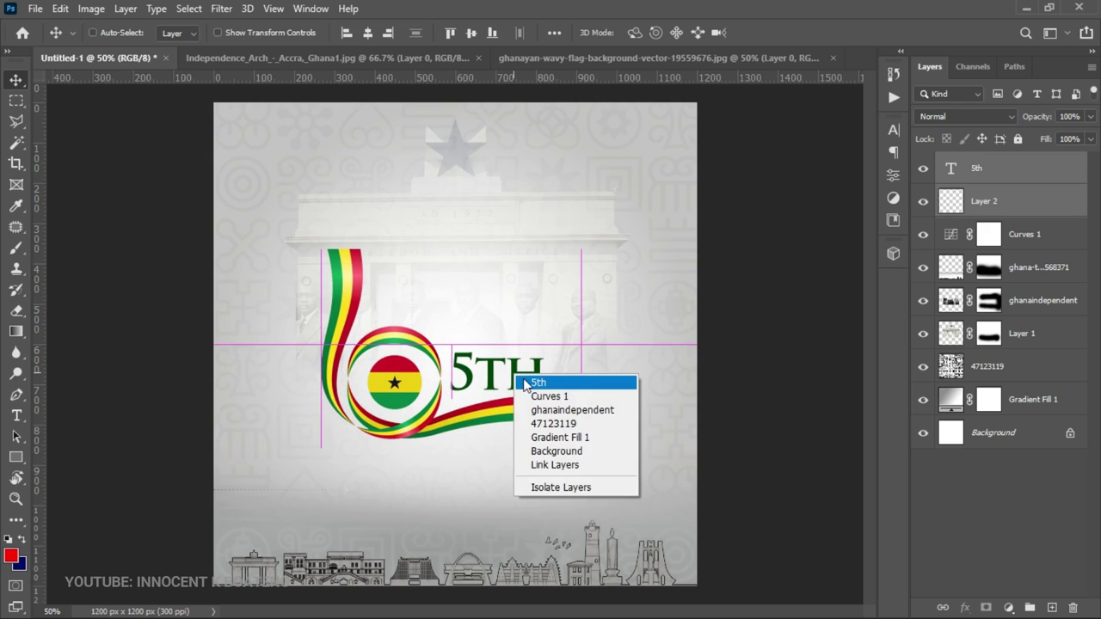
{"action": "left_click", "coordinate": [589, 381]}
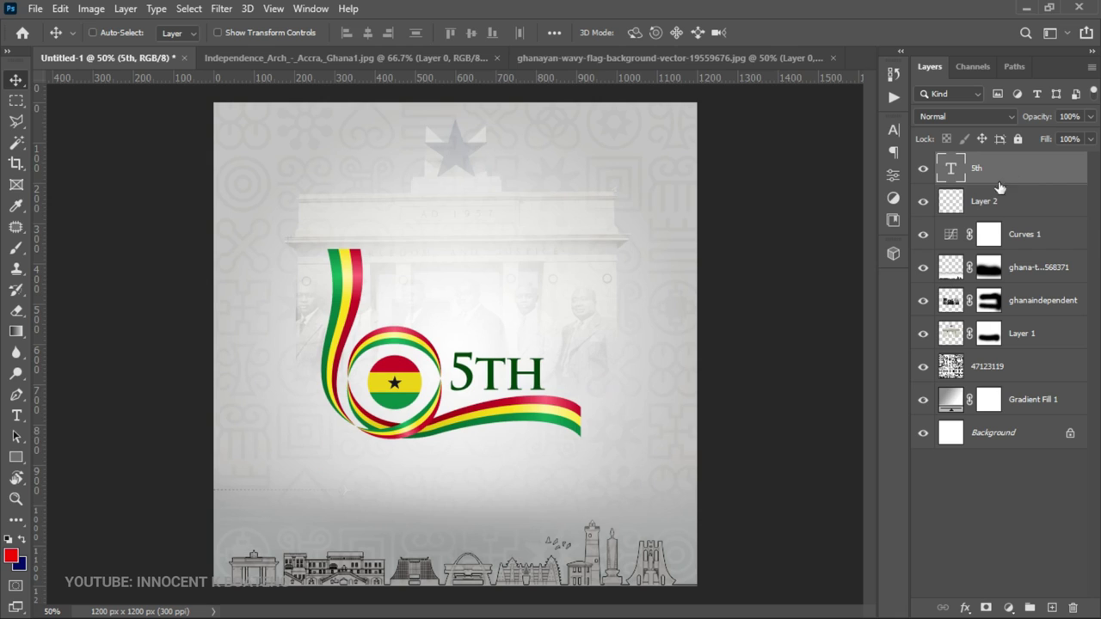
{"action": "key", "text": "ctrl+j"}
{"action": "left_click_drag", "start_coordinate": [517, 406], "coordinate": [511, 464]}
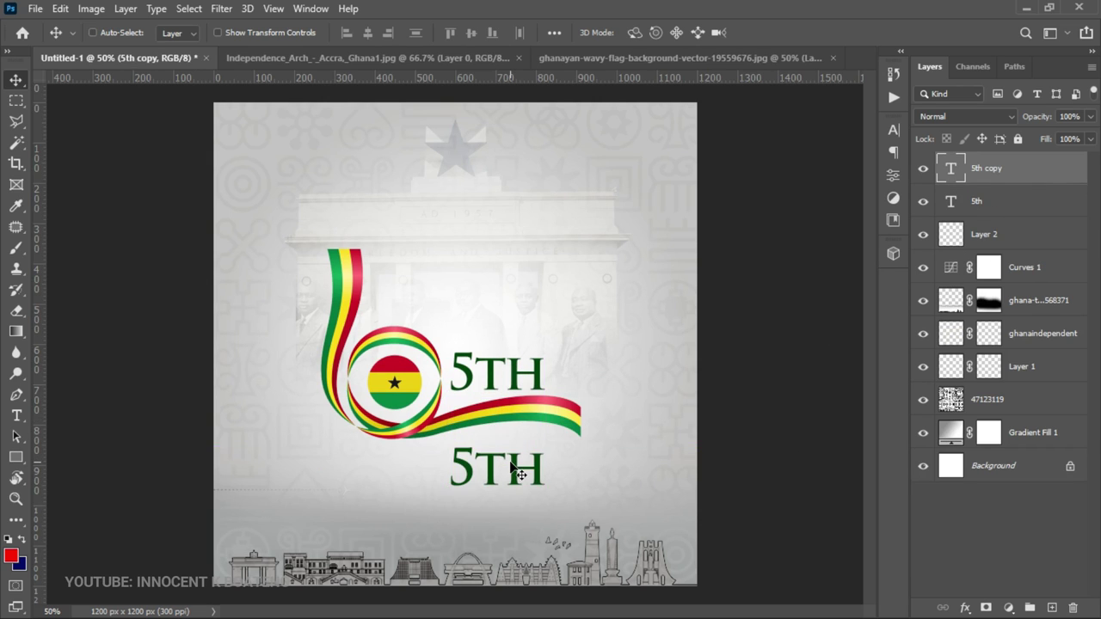
{"action": "double_click", "coordinate": [510, 462]}
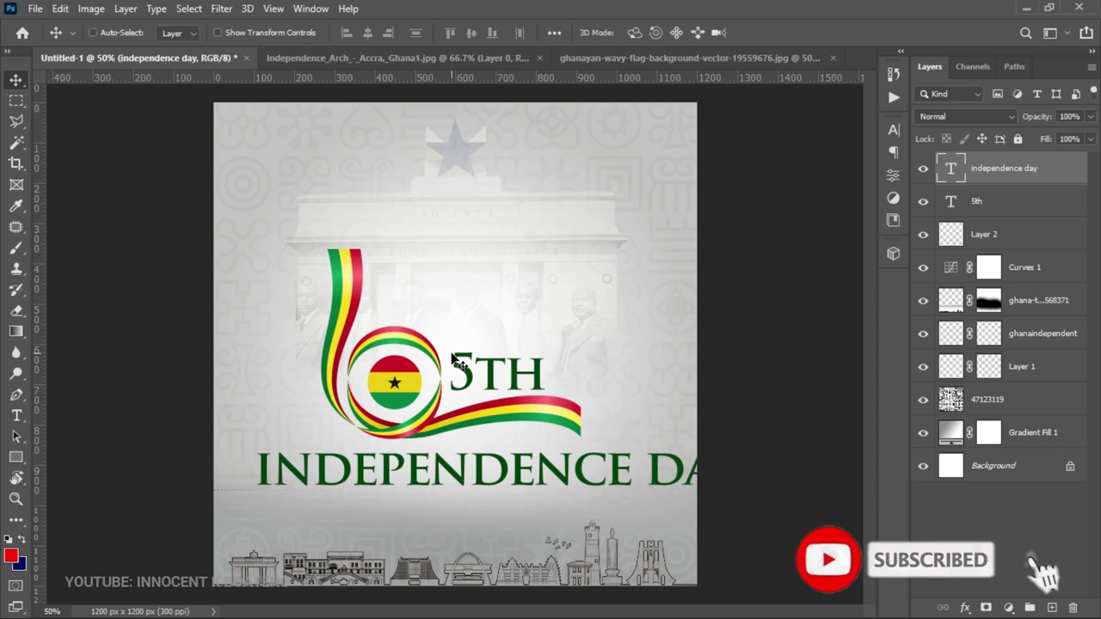
Scale down the independence day text and position it just under the ribbon's tail, roughly flush with the tail's end.
{"action": "key", "text": "ctrl+t"}
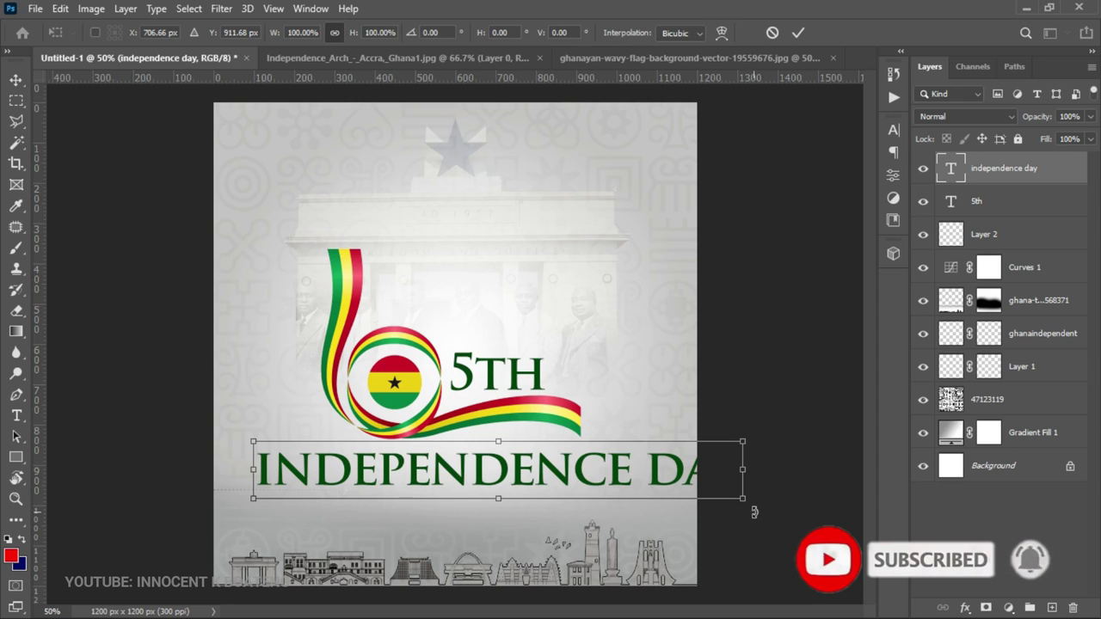
{"action": "left_click_drag", "start_coordinate": [743, 499], "coordinate": [434, 460]}
{"action": "key", "text": "Return"}
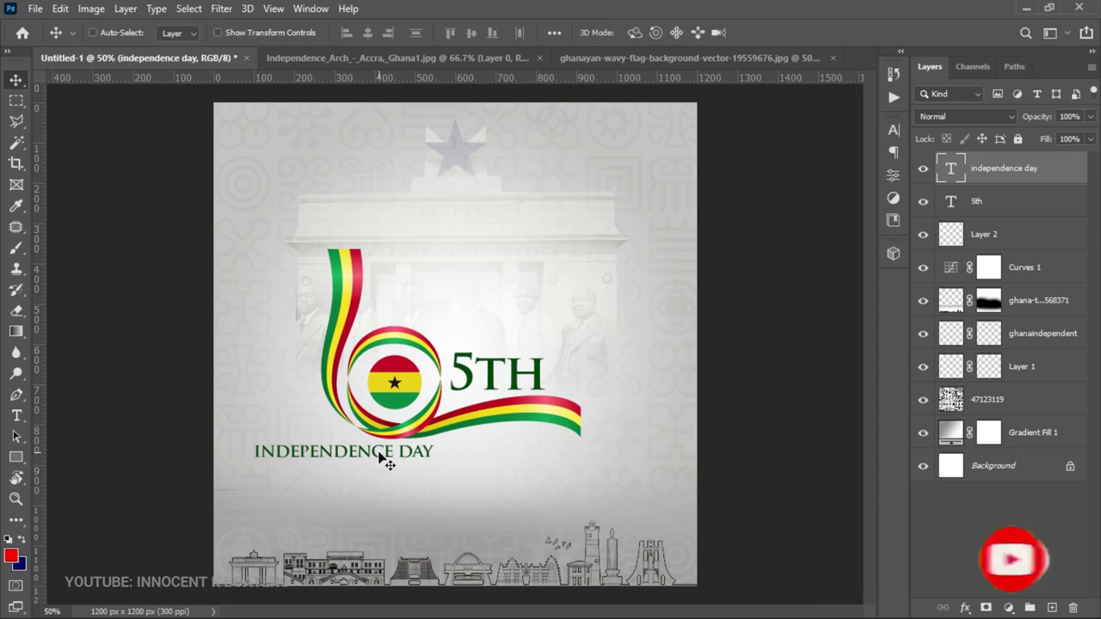
{"action": "left_click_drag", "start_coordinate": [352, 461], "coordinate": [494, 458]}
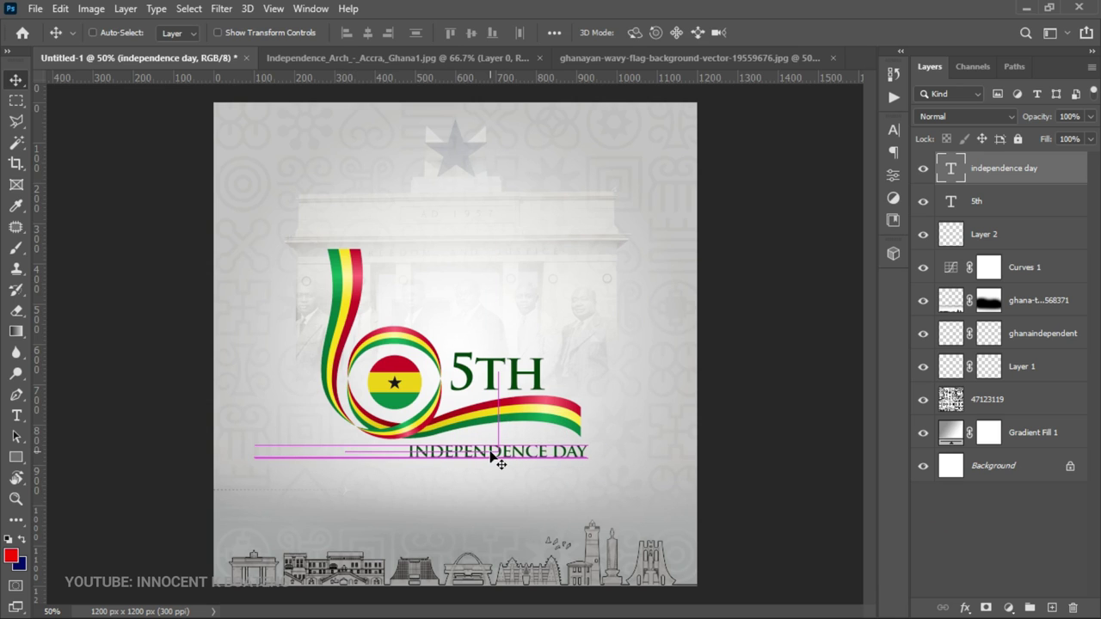
{"action": "key", "text": "ctrl+t"}
{"action": "left_click_drag", "start_coordinate": [411, 464], "coordinate": [421, 462]}
{"action": "key", "text": "Return"}
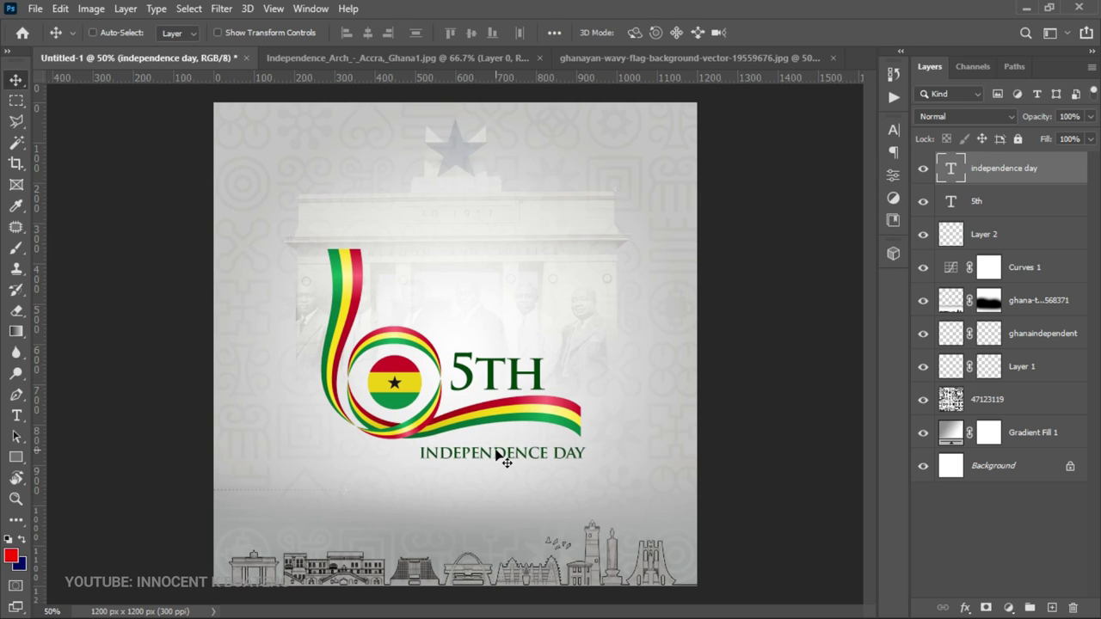
{"action": "key", "text": "Right"}
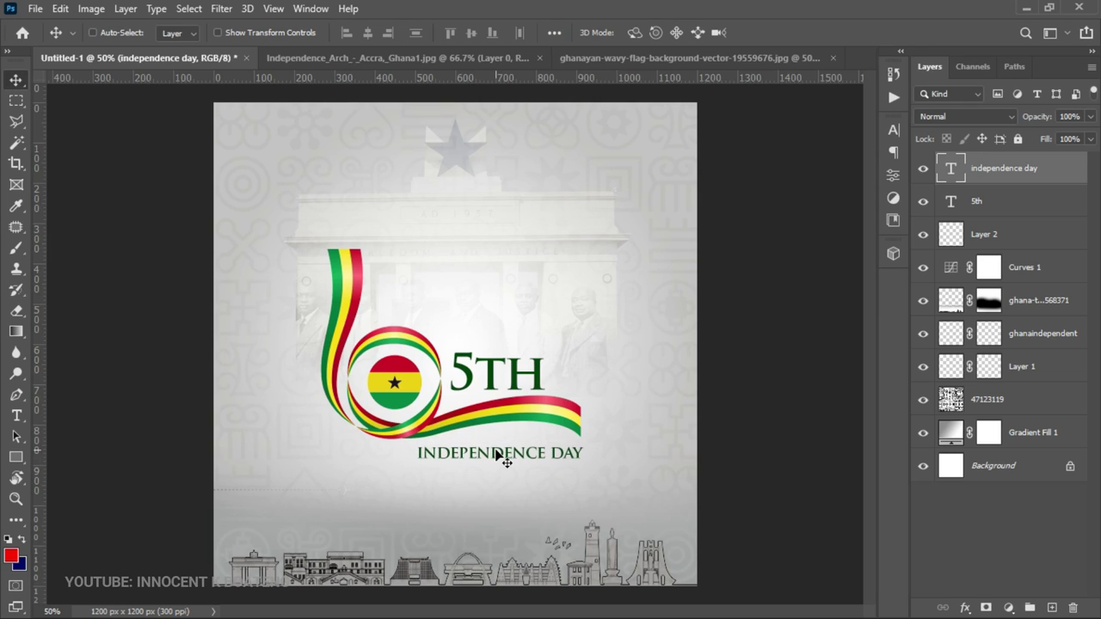
{"action": "key", "text": "Down"}
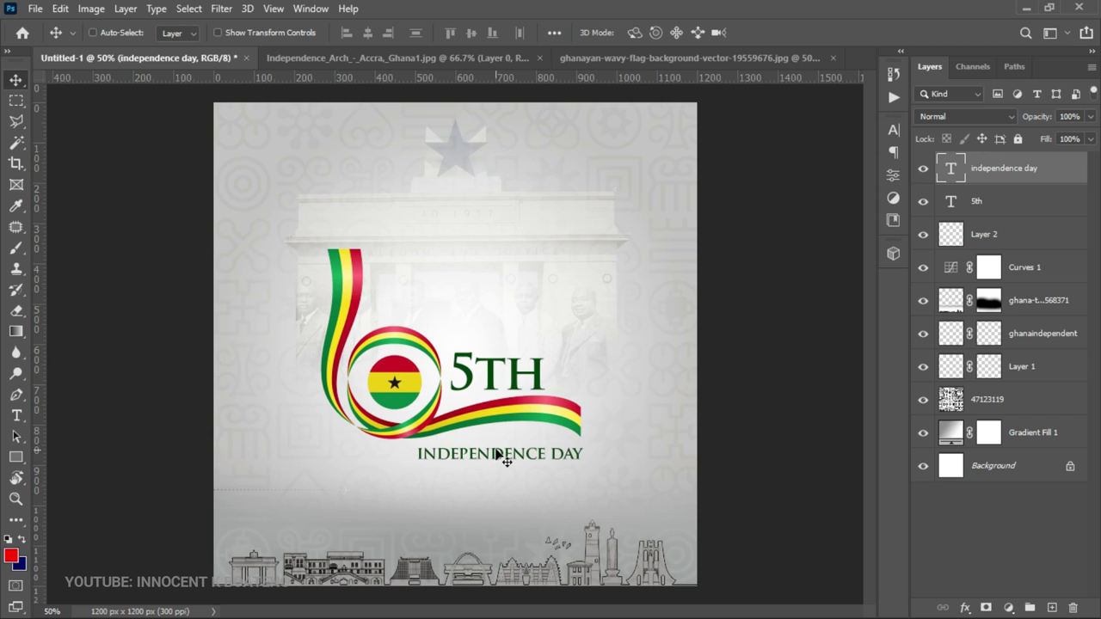
Draw a thin rectangular bar about 189 × 9 px below the ribbon's circle, before the independence day text.
{"action": "key", "text": "z"}
{"action": "left_click", "coordinate": [315, 453]}
{"action": "left_click", "coordinate": [353, 467]}
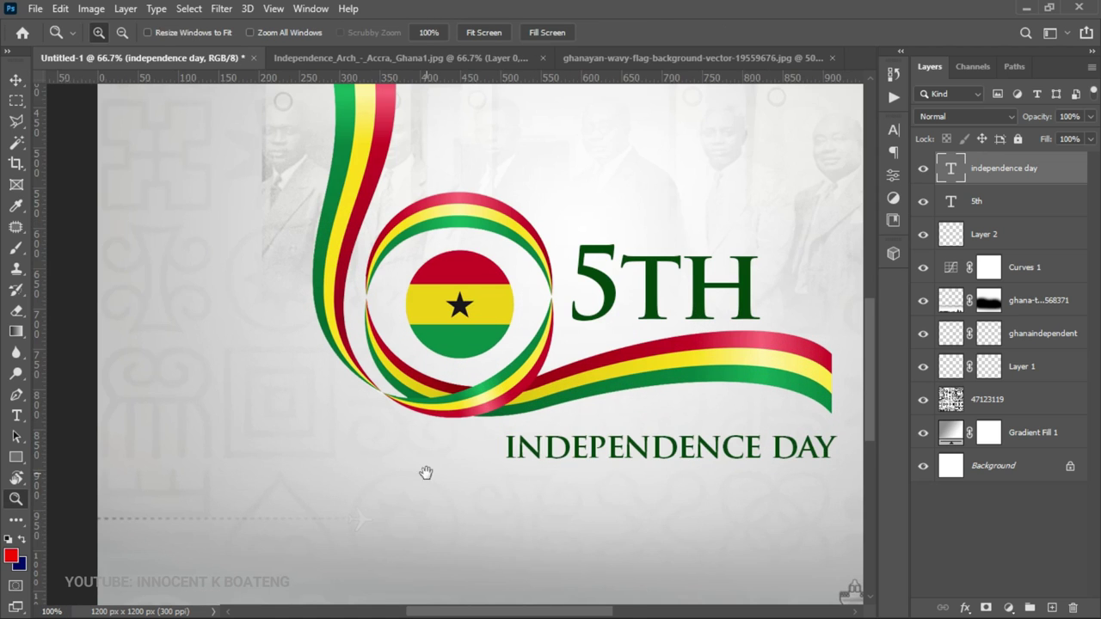
{"action": "key", "text": "v"}
{"action": "left_click_drag", "start_coordinate": [425, 472], "coordinate": [344, 457]}
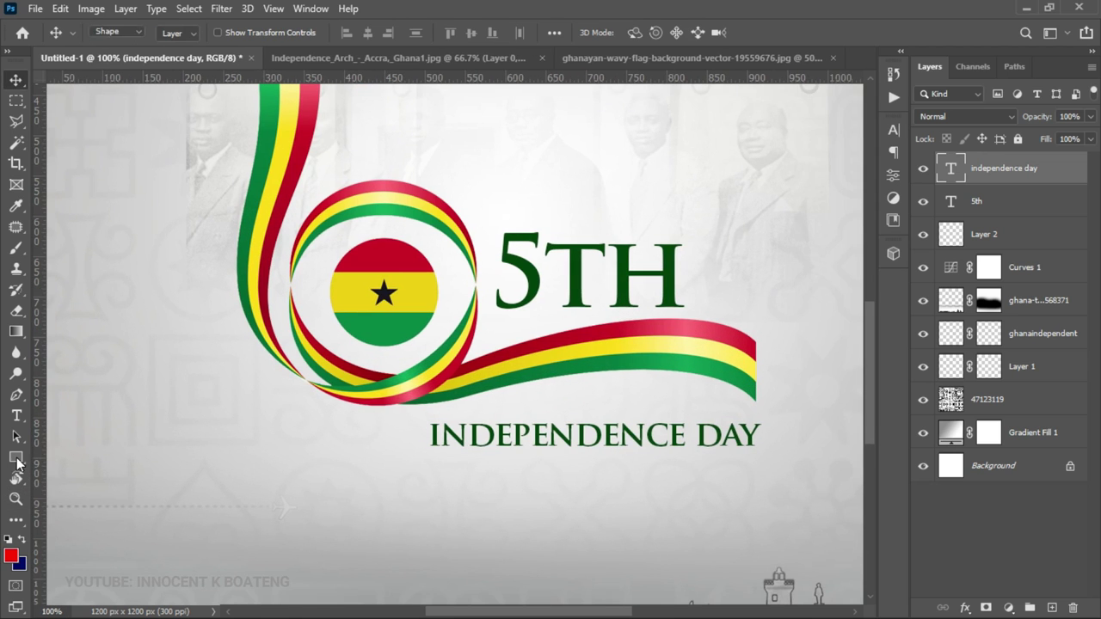
{"action": "left_click", "coordinate": [16, 457]}
{"action": "left_click", "coordinate": [207, 457]}
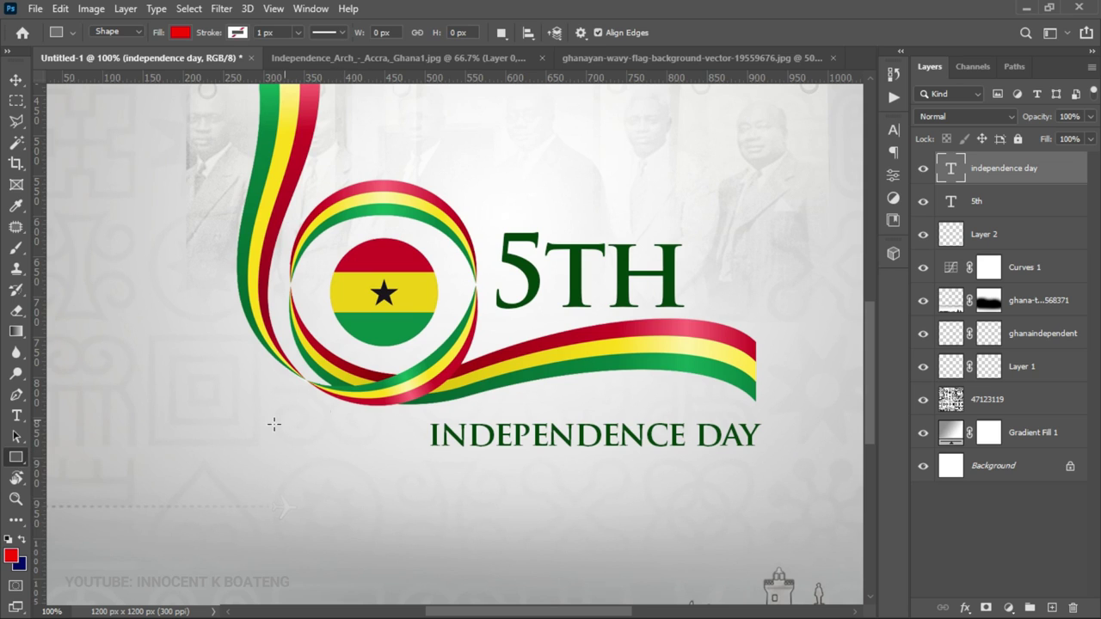
{"action": "left_click_drag", "start_coordinate": [272, 416], "coordinate": [426, 422]}
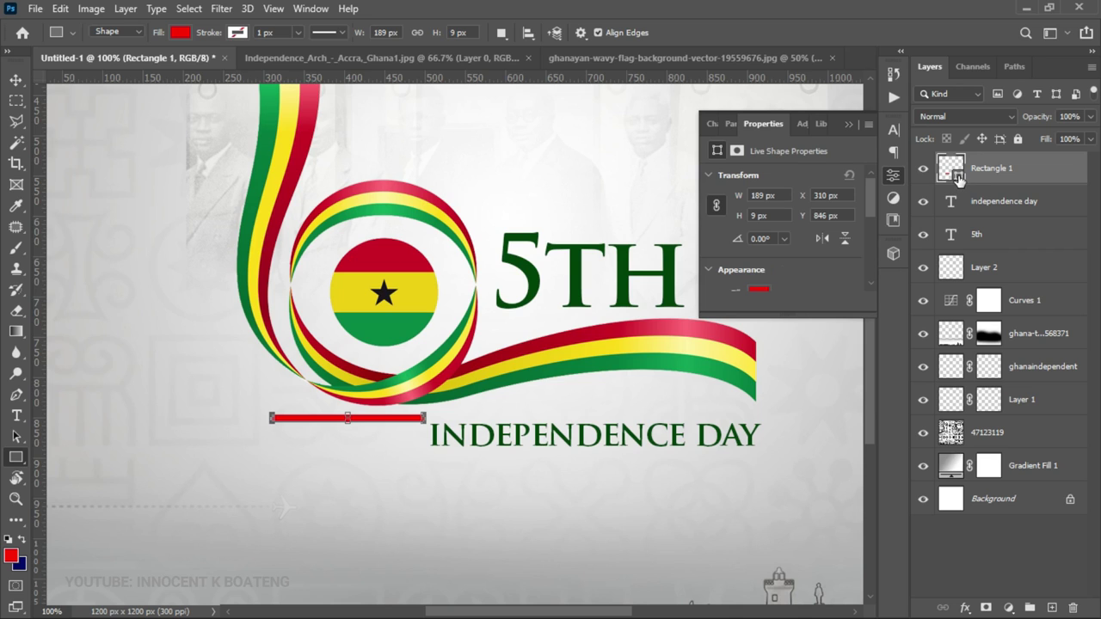
Recolor the bar to the dark green #004209 sampled from the 5th text.
{"action": "double_click", "coordinate": [958, 177]}
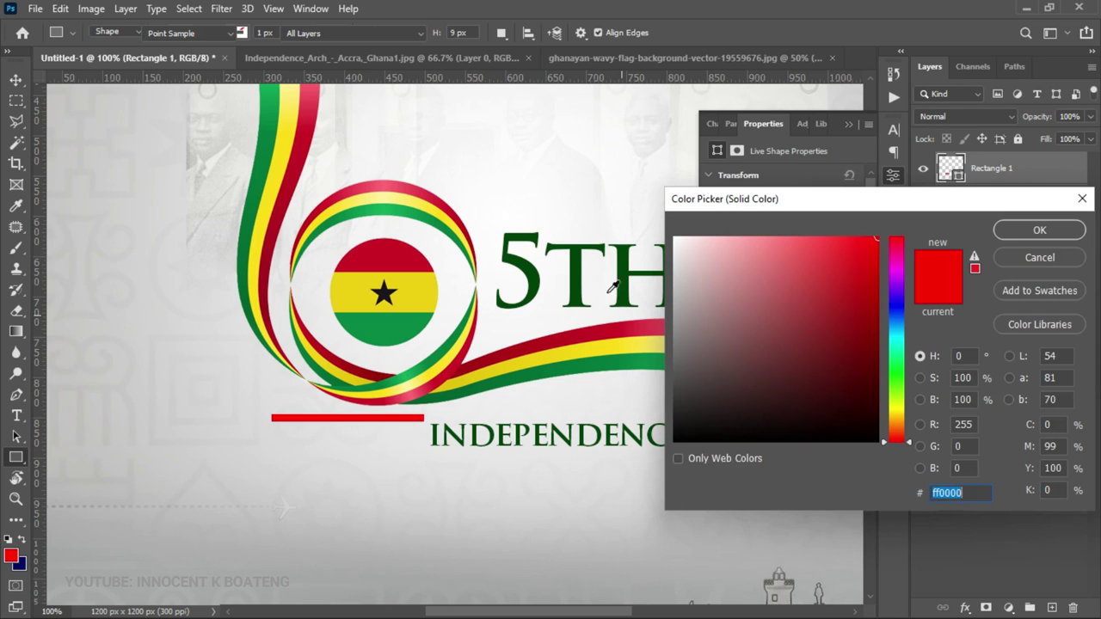
{"action": "left_click", "coordinate": [584, 261]}
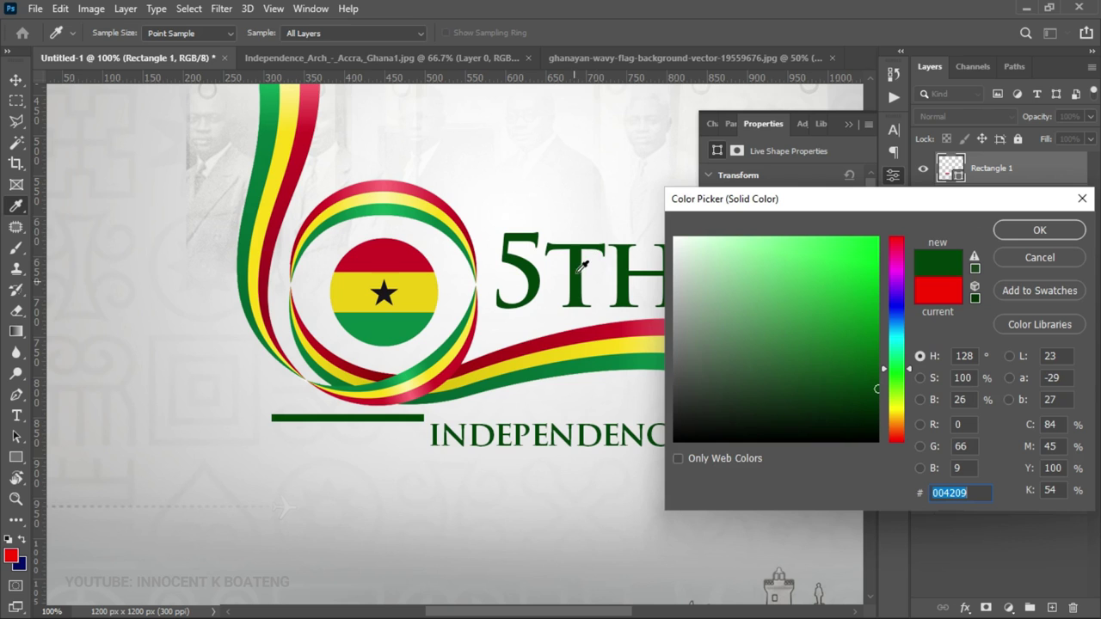
{"action": "left_click", "coordinate": [1042, 230]}
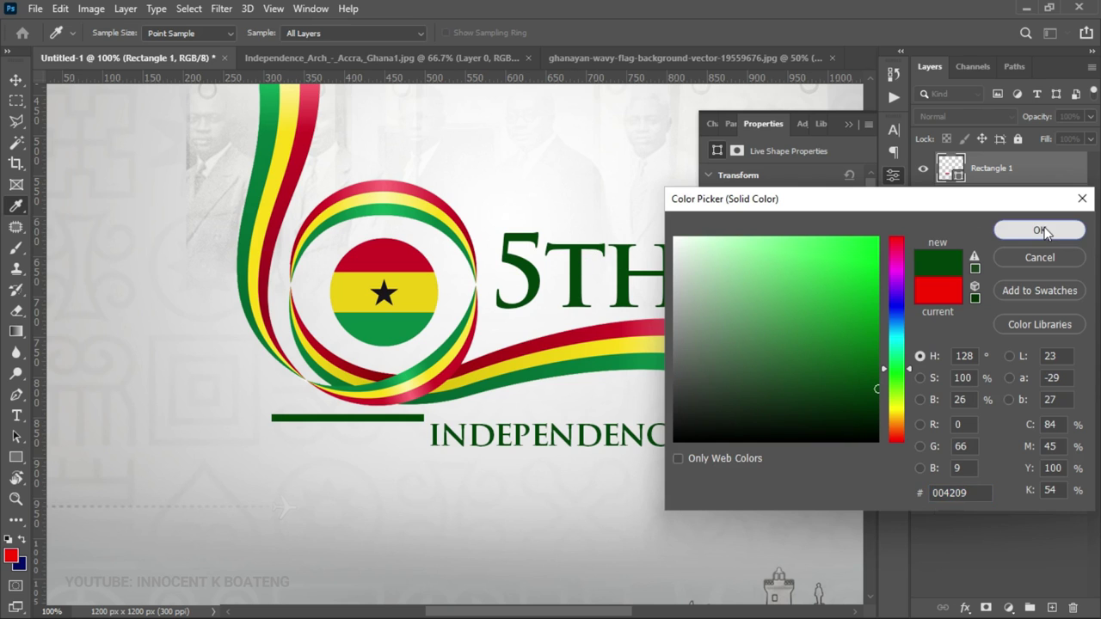
Move the green bar to X 312 px, Y 858 px, leaving a small gap before the independence day text.
{"action": "key", "text": "v"}
{"action": "left_click_drag", "start_coordinate": [442, 411], "coordinate": [447, 435]}
{"action": "key", "text": "Down"}
{"action": "key", "text": "Down"}
{"action": "key", "text": "Down"}
{"action": "key", "text": "Down"}
{"action": "key", "text": "Down"}
{"action": "key", "text": "Down"}
{"action": "key", "text": "Down"}
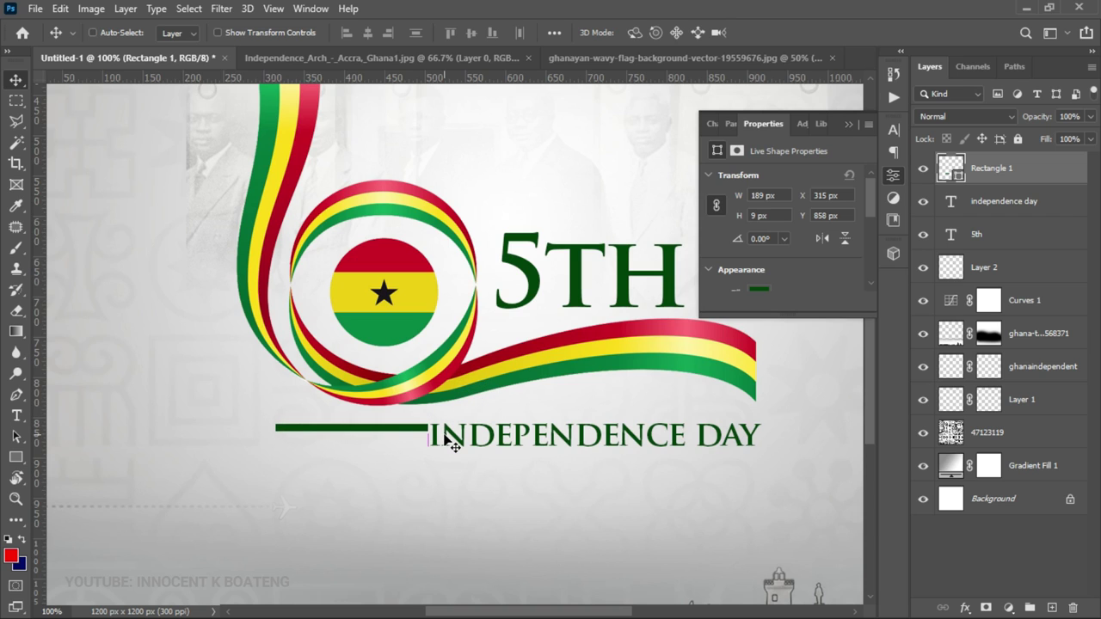
{"action": "key", "text": "Left"}
{"action": "key", "text": "Left"}
{"action": "key", "text": "Left"}
Duplicate the green bar and place the copy directly beneath it at Y 869 px with a narrow gap.
{"action": "key", "text": "z"}
{"action": "left_click", "coordinate": [363, 465]}
{"action": "left_click_drag", "start_coordinate": [501, 502], "coordinate": [508, 502]}
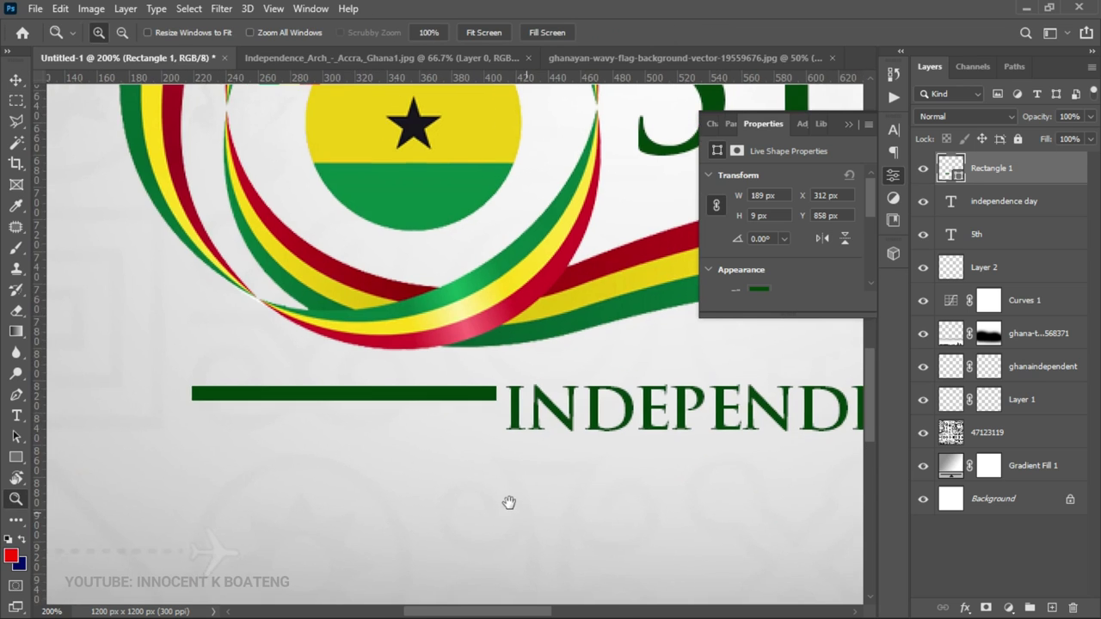
{"action": "left_click_drag", "start_coordinate": [370, 460], "coordinate": [506, 503]}
{"action": "key", "text": "ctrl+j"}
{"action": "key", "text": "v"}
{"action": "left_click_drag", "start_coordinate": [536, 440], "coordinate": [530, 465]}
{"action": "left_click_drag", "start_coordinate": [528, 457], "coordinate": [529, 456]}
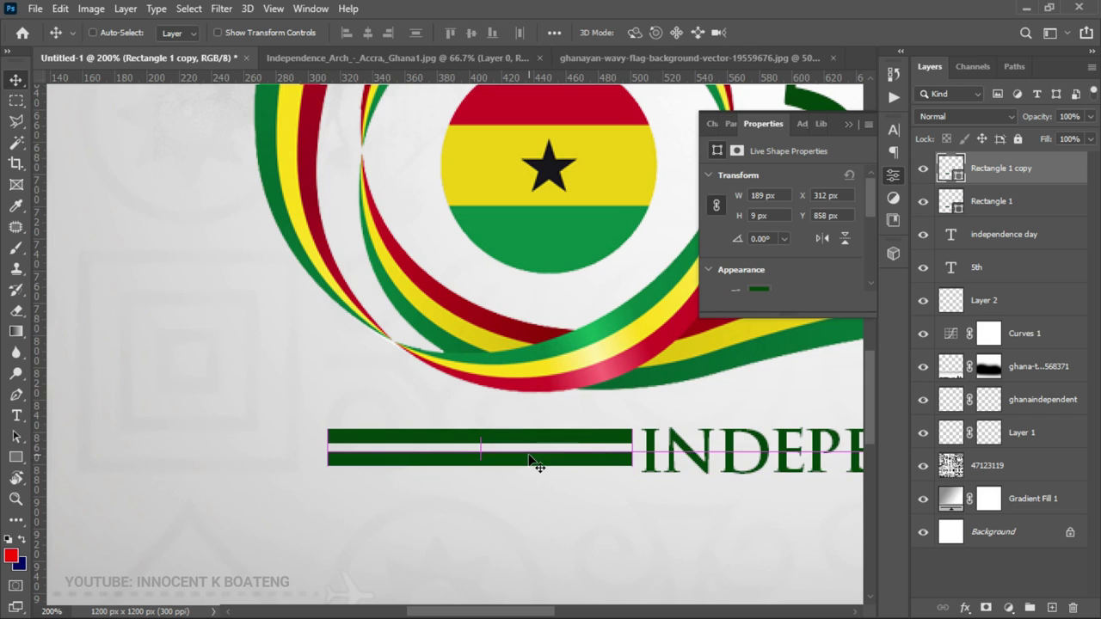
{"action": "key", "text": "Up"}
{"action": "key", "text": "Up"}
{"action": "key", "text": "Up"}
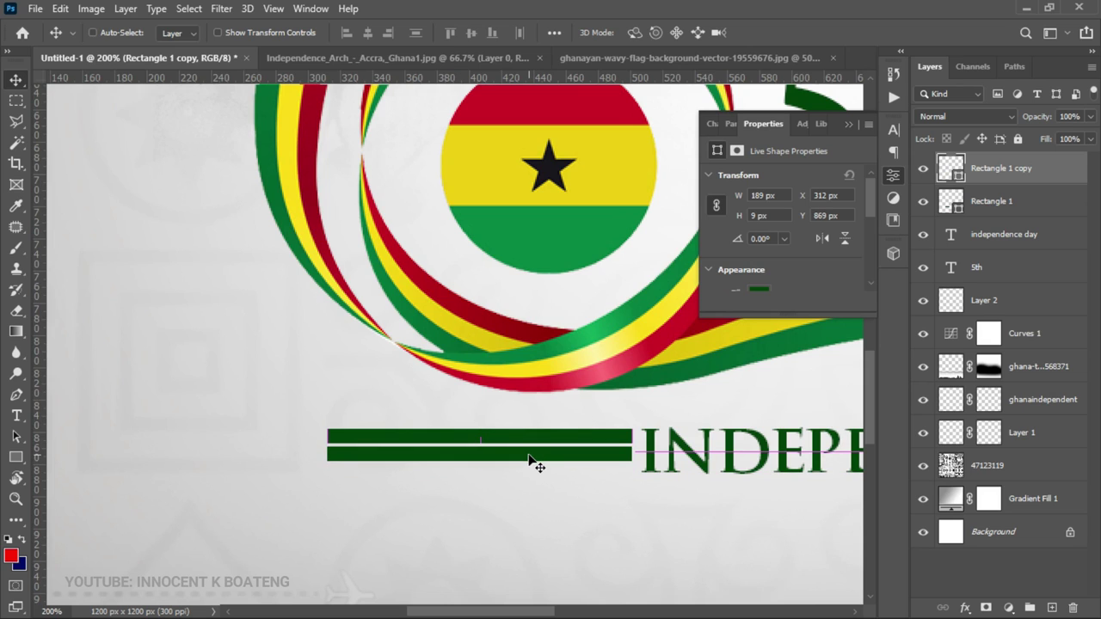
Duplicate the second bar and shift the copy down to Y 881 px as a third stripe.
{"action": "key", "text": "ctrl+j"}
{"action": "key", "text": "Down"}
{"action": "key", "text": "Down"}
{"action": "key", "text": "Down"}
{"action": "key", "text": "Down"}
{"action": "key", "text": "Down"}
{"action": "key", "text": "Down"}
{"action": "key", "text": "Down"}
{"action": "key", "text": "Down"}
{"action": "key", "text": "Down"}
{"action": "key", "text": "Down"}
{"action": "key", "text": "Down"}
{"action": "key", "text": "Down"}
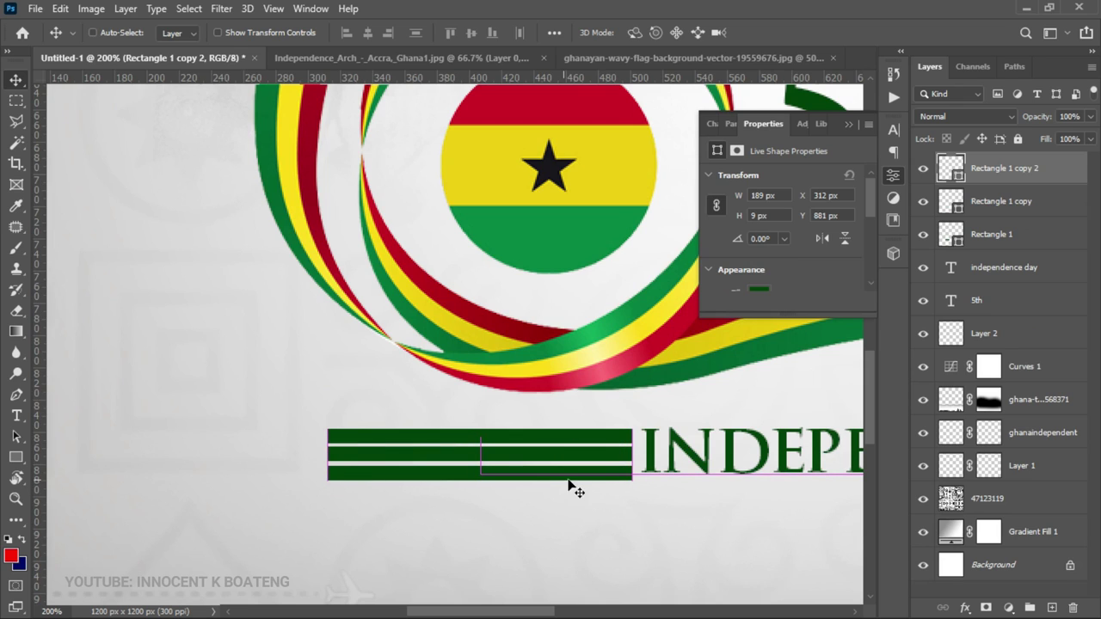
Scale the three bars together to 87.50% height to match the independence day lettering, and group them.
{"action": "left_click", "coordinate": [1006, 234], "text": "shift"}
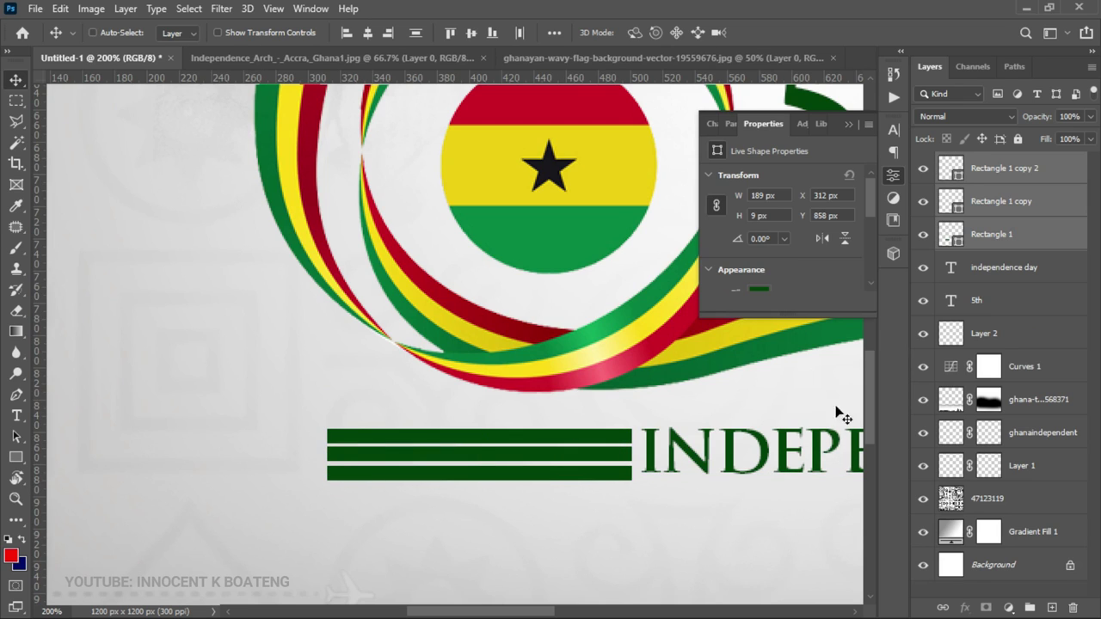
{"action": "key", "text": "ctrl+t"}
{"action": "left_click_drag", "start_coordinate": [481, 480], "coordinate": [480, 473]}
{"action": "key", "text": "Return"}
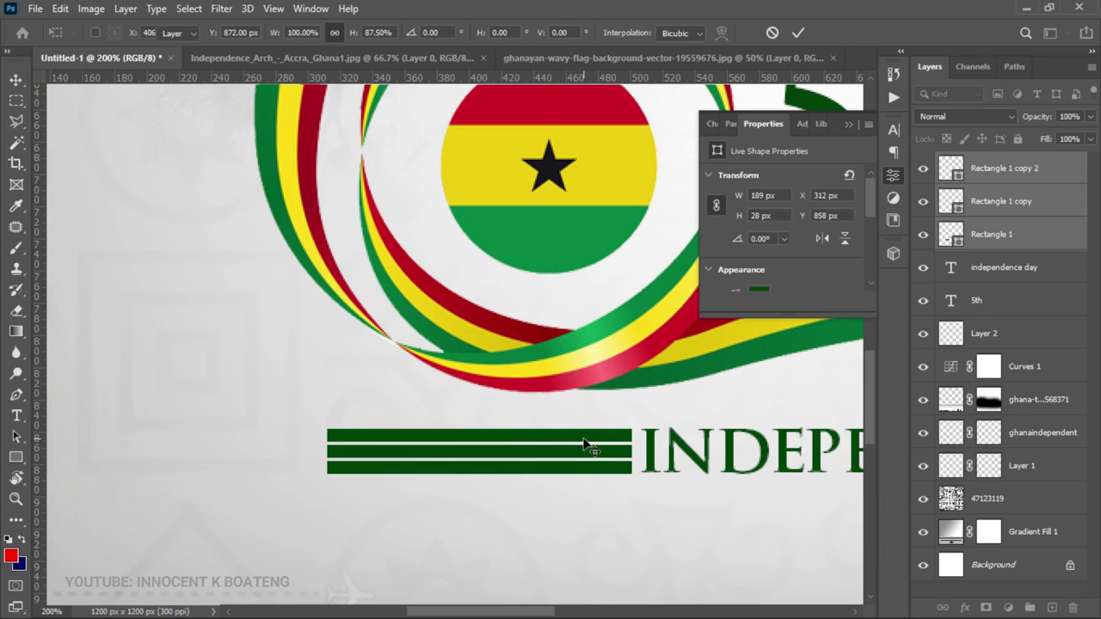
{"action": "key", "text": "ctrl+0"}
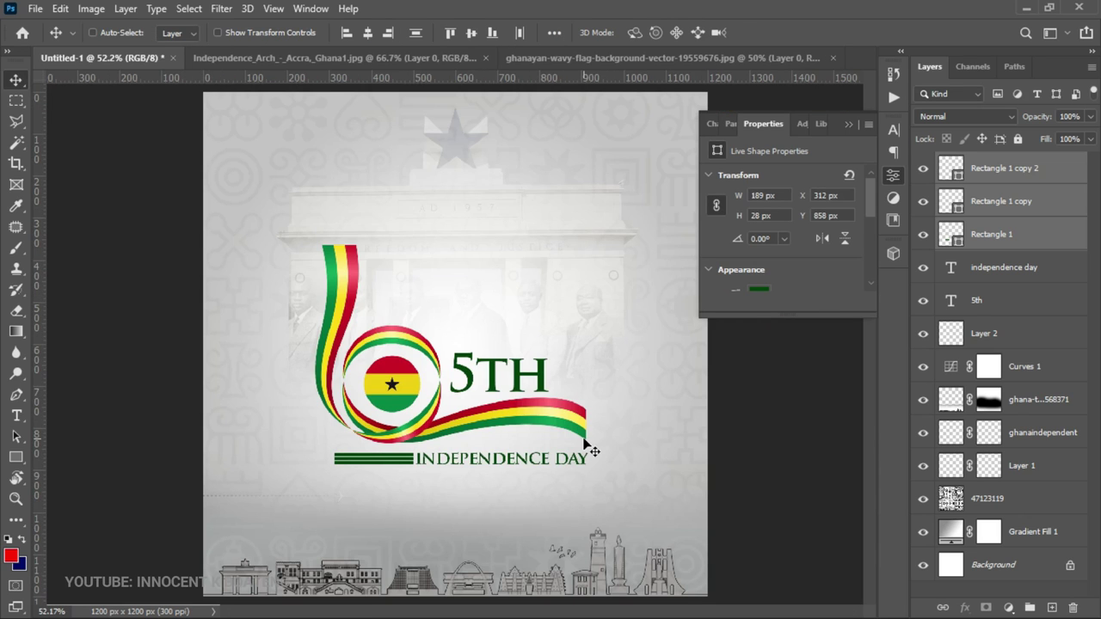
{"action": "left_click", "coordinate": [848, 124]}
{"action": "key", "text": "ctrl+g"}
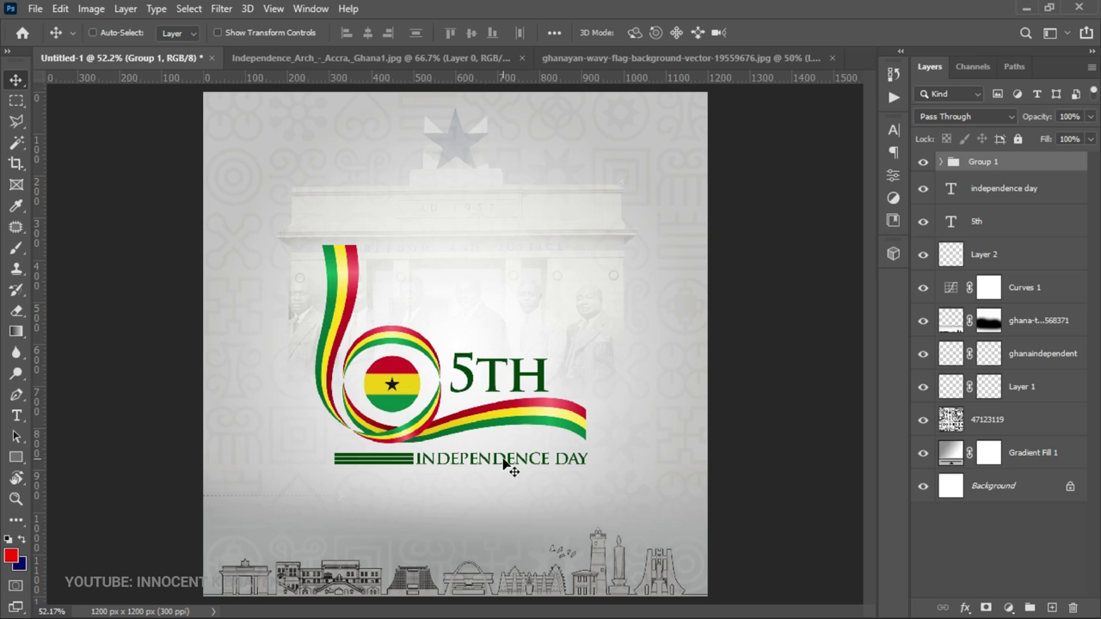
Copy the full quote with its attribution from the untitled Notepad document and return to Photoshop.
{"action": "left_click", "coordinate": [1026, 6]}
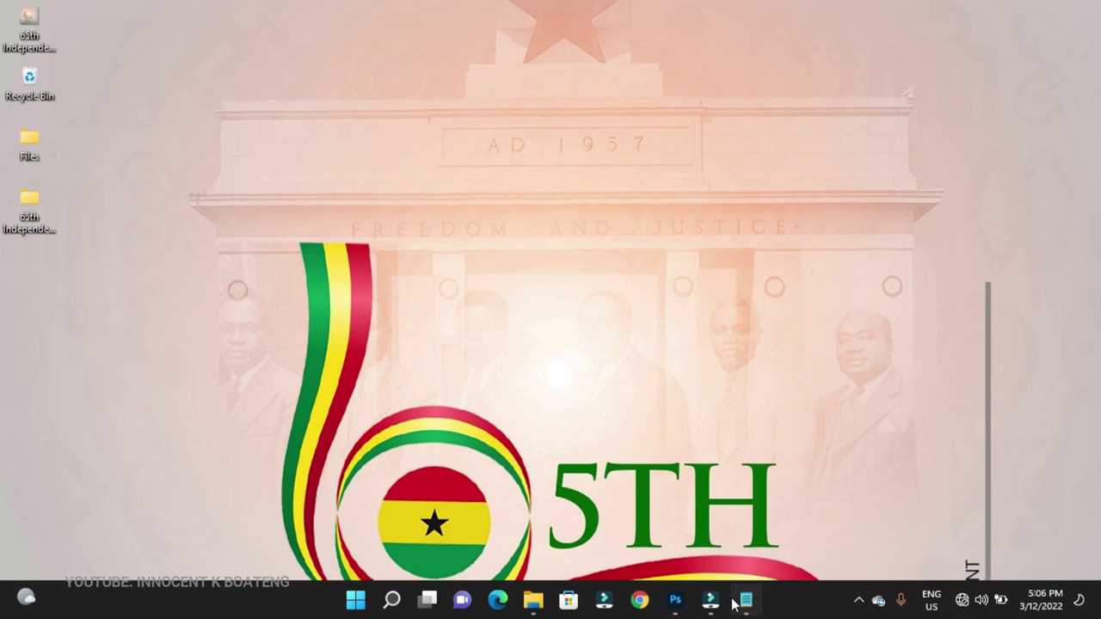
{"action": "left_click", "coordinate": [749, 604]}
{"action": "key", "text": "ctrl+a"}
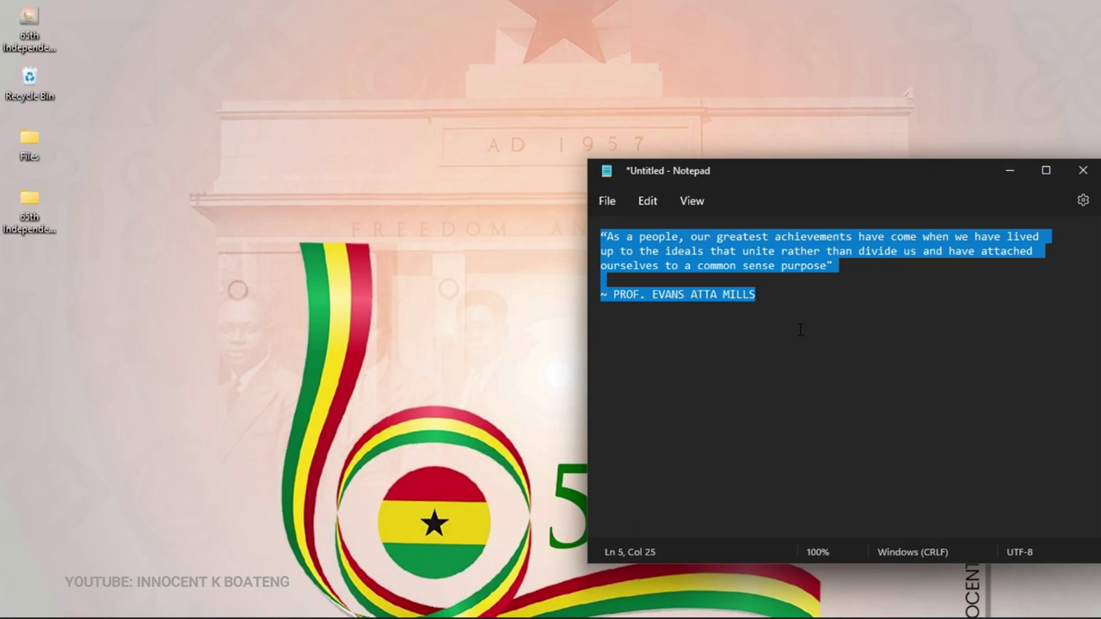
{"action": "left_click", "coordinate": [1010, 172]}
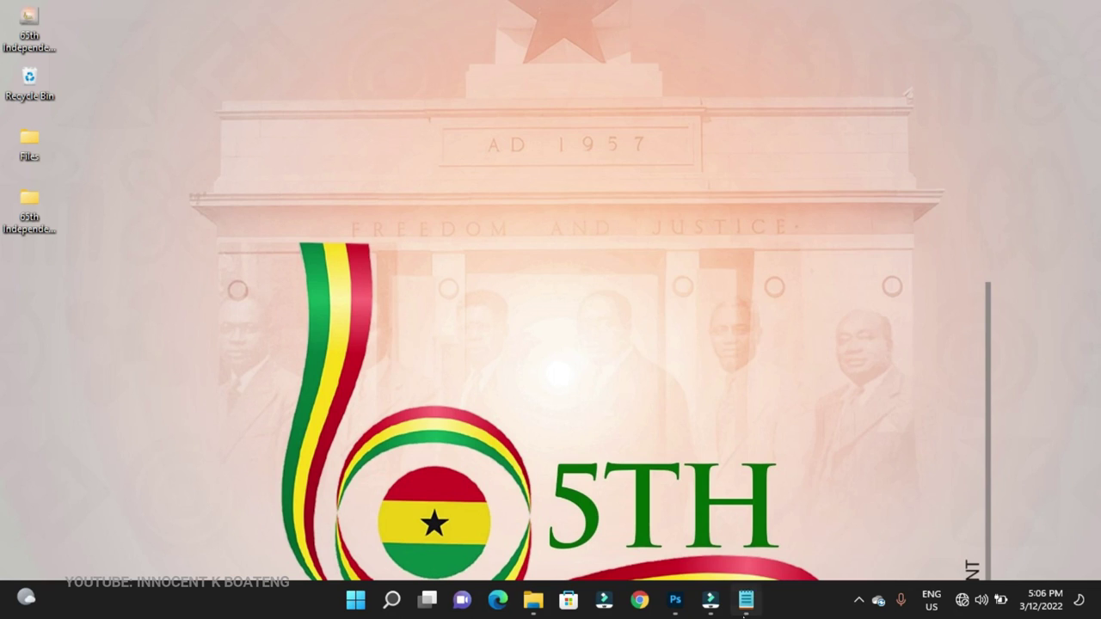
{"action": "left_click", "coordinate": [674, 602]}
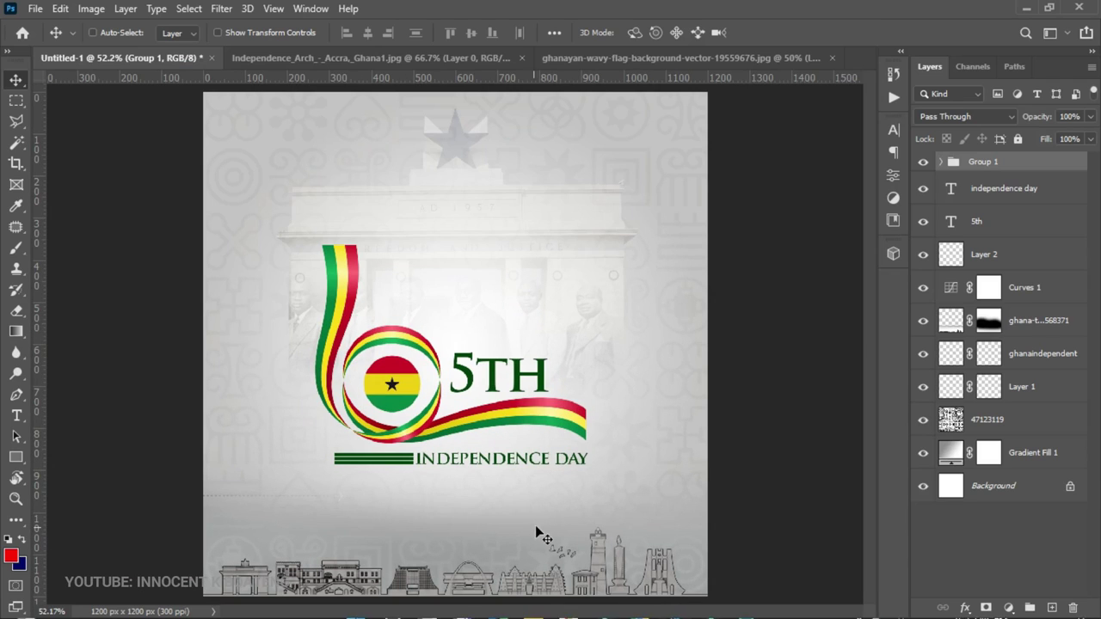
Paste the quote as a new text layer below the independence day text and set its font to Poppins Medium.
{"action": "key", "text": "t"}
{"action": "left_click", "coordinate": [474, 501]}
{"action": "key", "text": "ctrl+v"}
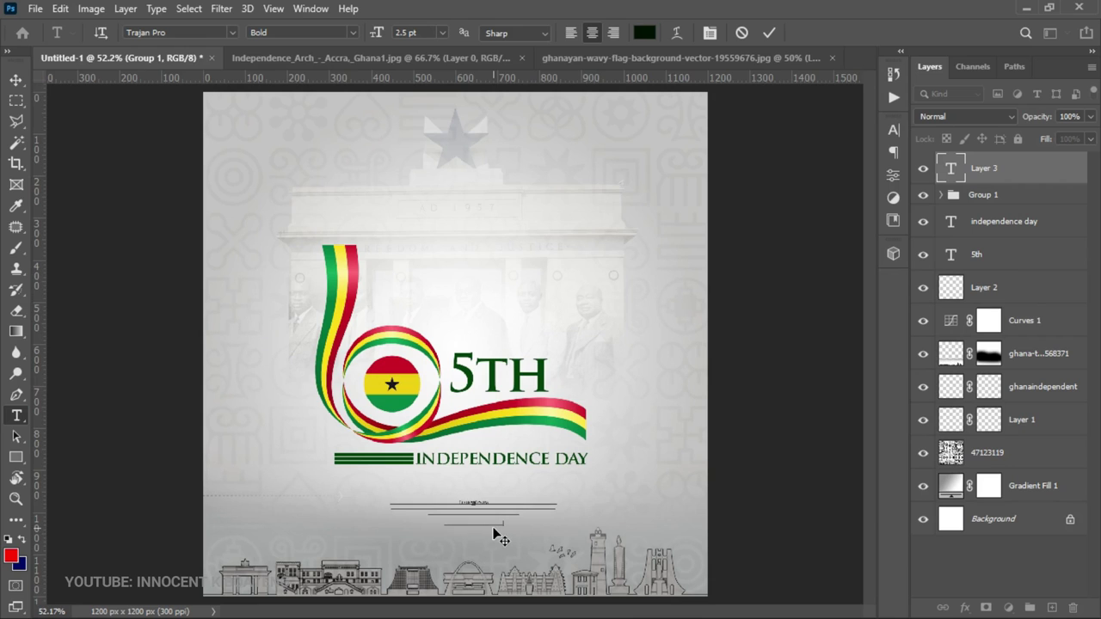
{"action": "key", "text": "ctrl+a"}
{"action": "left_click", "coordinate": [174, 32]}
{"action": "type", "text": "poppin"}
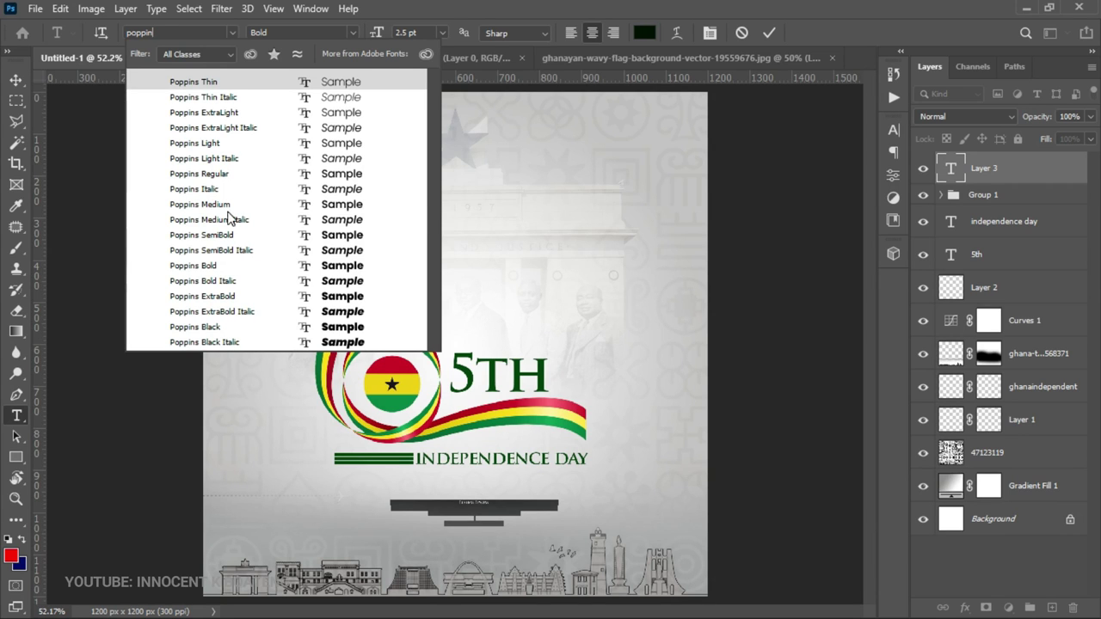
{"action": "left_click", "coordinate": [225, 204]}
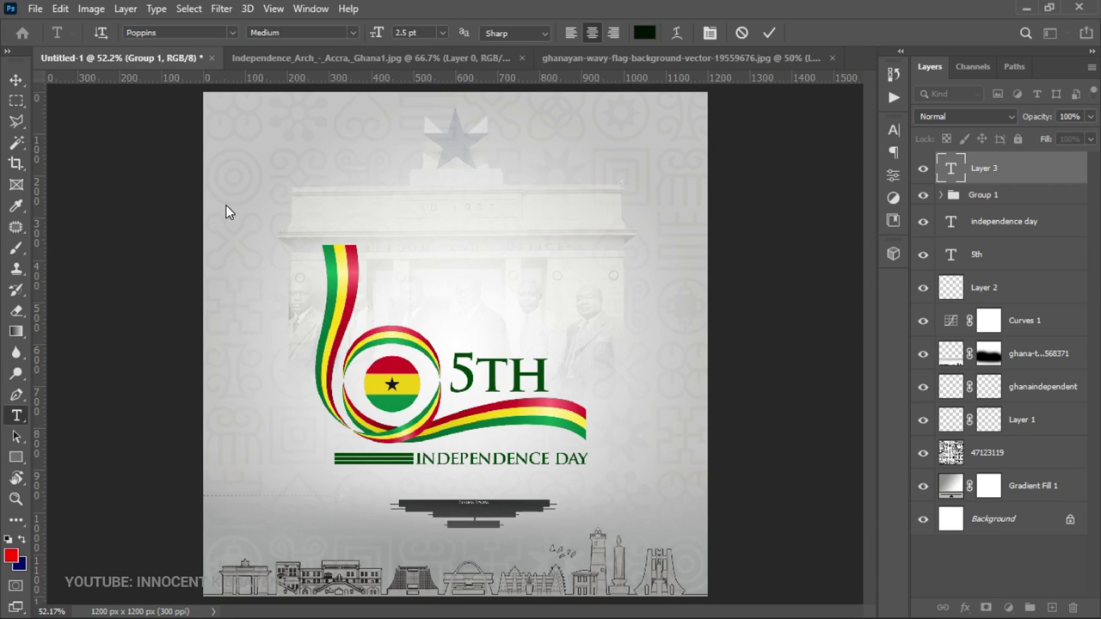
Scale up the quote text until it is readable and centre it horizontally on the canvas.
{"action": "left_click", "coordinate": [16, 79]}
{"action": "key", "text": "ctrl+t"}
{"action": "left_click_drag", "start_coordinate": [569, 490], "coordinate": [629, 480]}
{"action": "key", "text": "Return"}
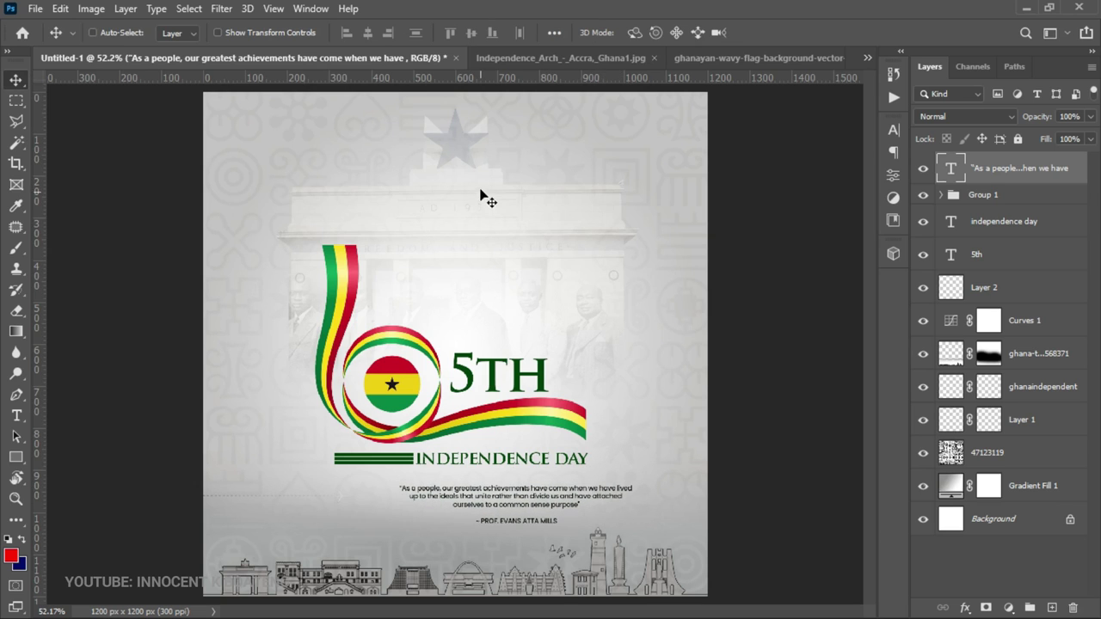
{"action": "left_click", "coordinate": [369, 32]}
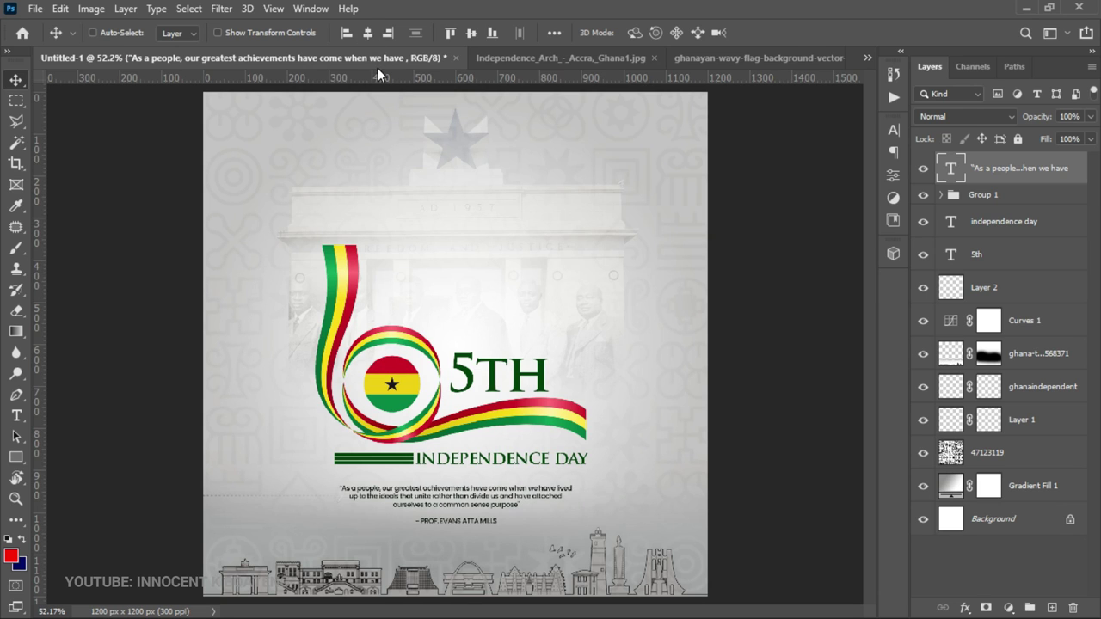
Move the quote slightly lower, keeping it centred, and enlarge it to about 618 px wide.
{"action": "left_click_drag", "start_coordinate": [503, 509], "coordinate": [508, 518]}
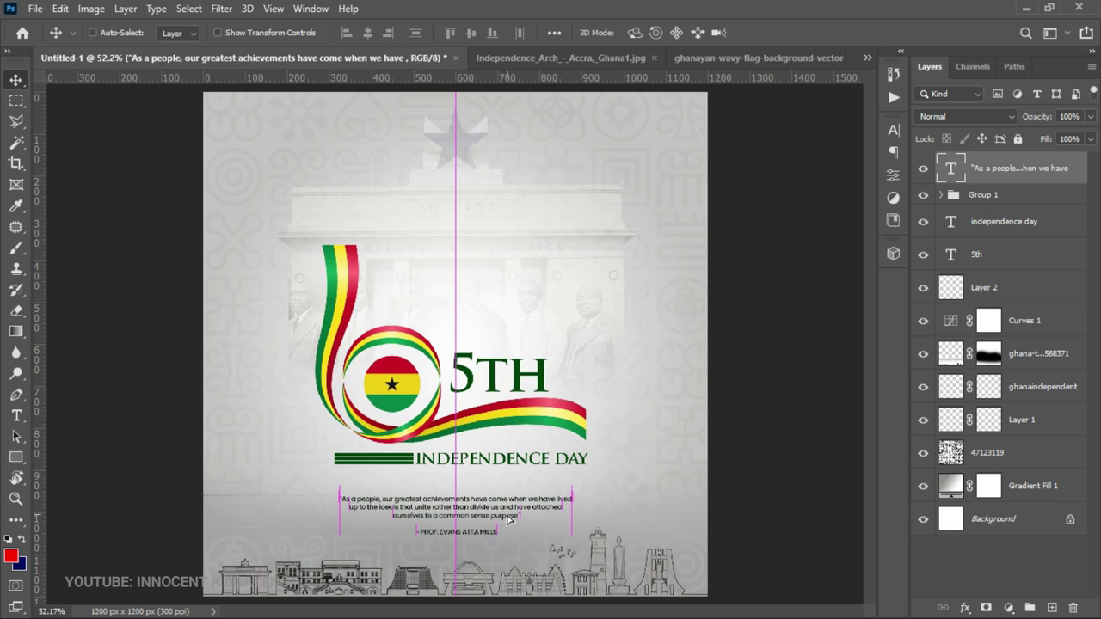
{"action": "key", "text": "ctrl+t"}
{"action": "left_click_drag", "start_coordinate": [572, 492], "coordinate": [599, 490]}
{"action": "key", "text": "Return"}
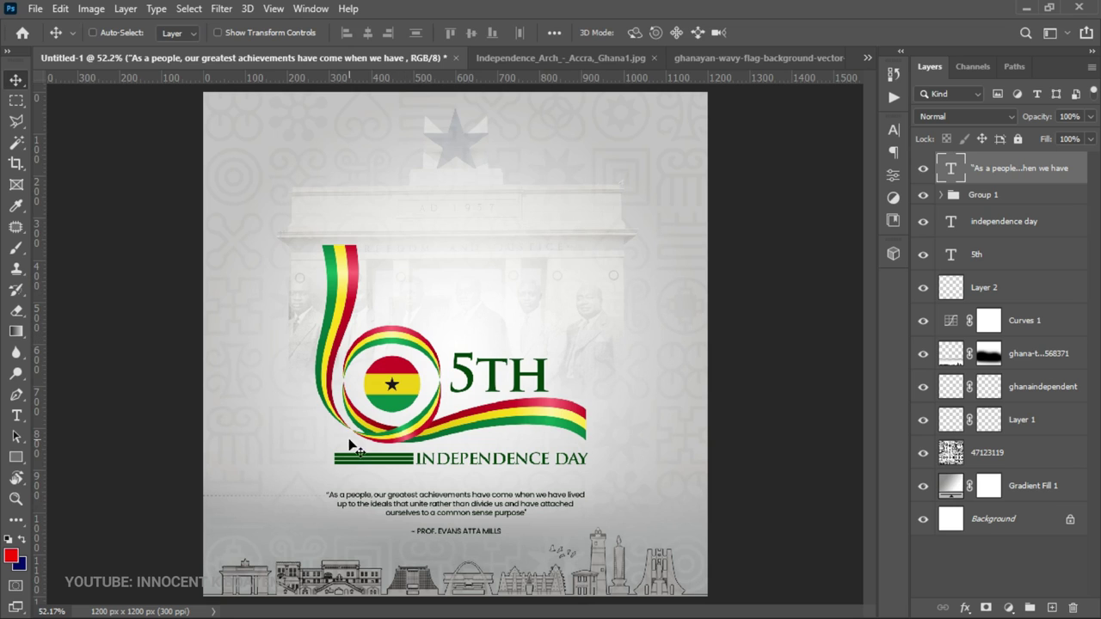
Draw a vertical bar about 6 px wide and 273 px tall to the right of the title, filled with light grey c2c2c2.
{"action": "left_click_drag", "start_coordinate": [23, 451], "coordinate": [67, 458]}
{"action": "left_click_drag", "start_coordinate": [628, 310], "coordinate": [629, 423]}
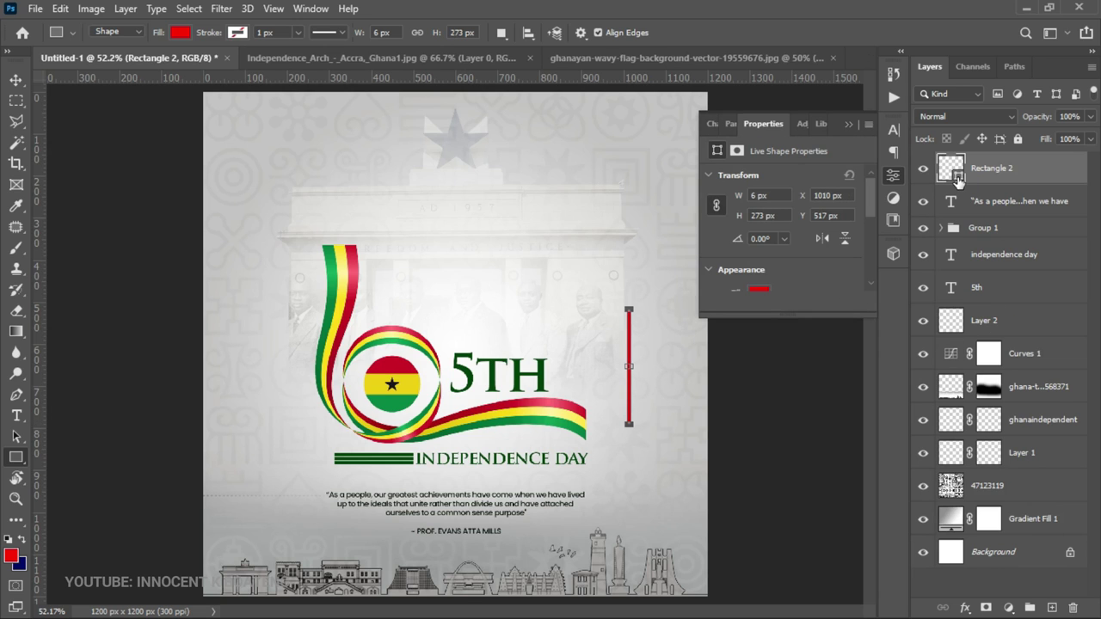
{"action": "double_click", "coordinate": [957, 176]}
{"action": "left_click_drag", "start_coordinate": [712, 360], "coordinate": [674, 286]}
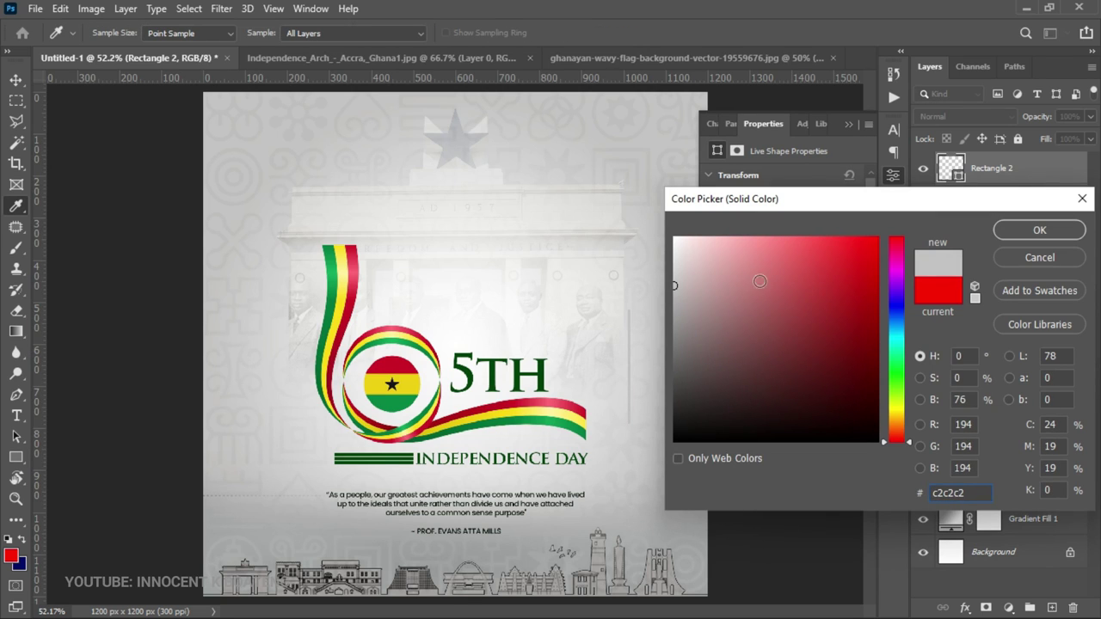
{"action": "left_click", "coordinate": [1043, 229]}
Lengthen the grey vertical bar to about 308 px and shift it up and closer to the canvas's right edge.
{"action": "key", "text": "v"}
{"action": "left_click_drag", "start_coordinate": [642, 343], "coordinate": [654, 361]}
{"action": "key", "text": "ctrl+t"}
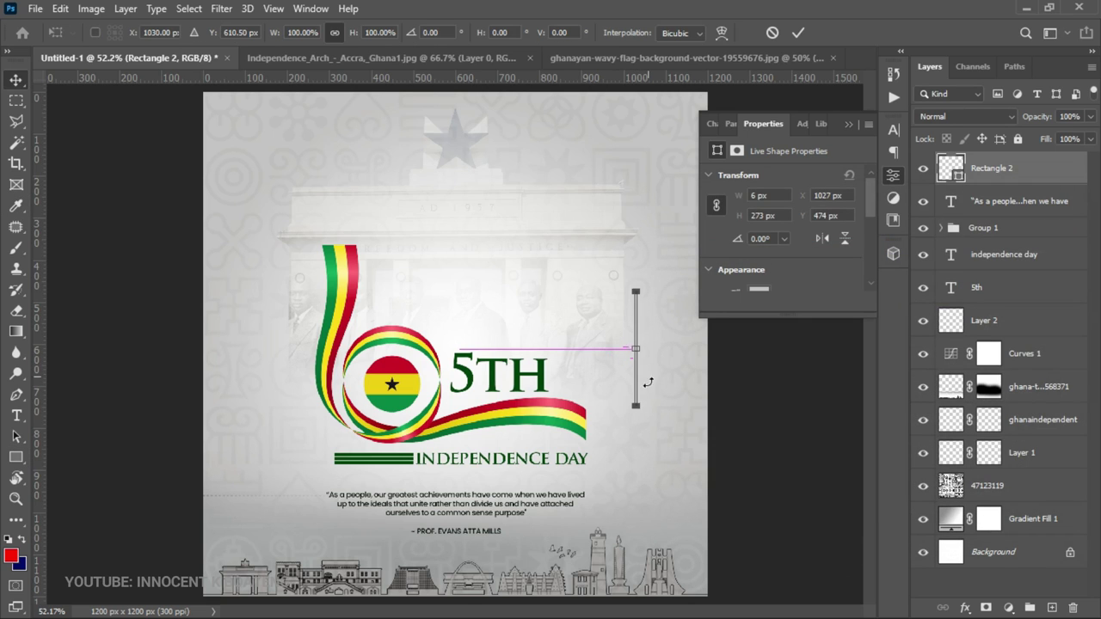
{"action": "mouse_move", "coordinate": [636, 408]}
{"action": "left_mouse_down"}
{"action": "mouse_move", "coordinate": [637, 421]}
{"action": "mouse_move", "coordinate": [654, 416]}
{"action": "left_mouse_up"}
{"action": "key", "text": "Return"}
{"action": "key", "text": "Right"}
{"action": "key", "text": "Right"}
{"action": "key", "text": "Right"}
{"action": "key", "text": "Right"}
{"action": "key", "text": "Right"}
{"action": "key", "text": "Right"}
{"action": "key", "text": "Right"}
{"action": "key", "text": "Right"}
{"action": "key", "text": "Right"}
{"action": "key", "text": "Right"}
{"action": "key", "text": "Right"}
{"action": "key", "text": "Right"}
{"action": "key", "text": "Right"}
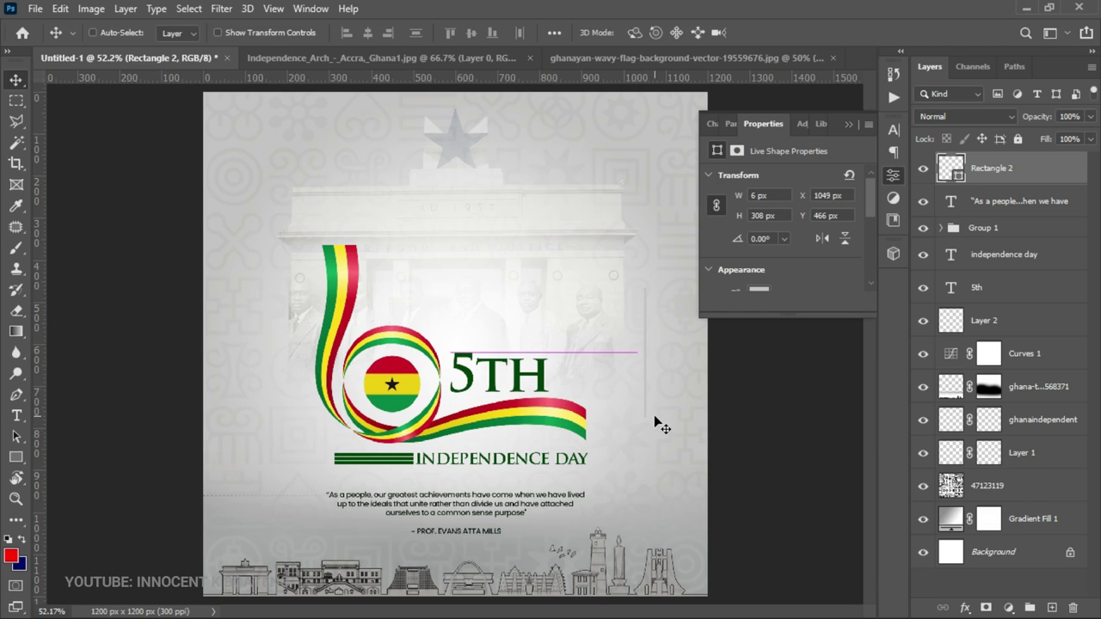
Duplicate the quote text, move the copy above the 5th text, and replace its content with the designer's social media handle.
{"action": "left_click", "coordinate": [1013, 205]}
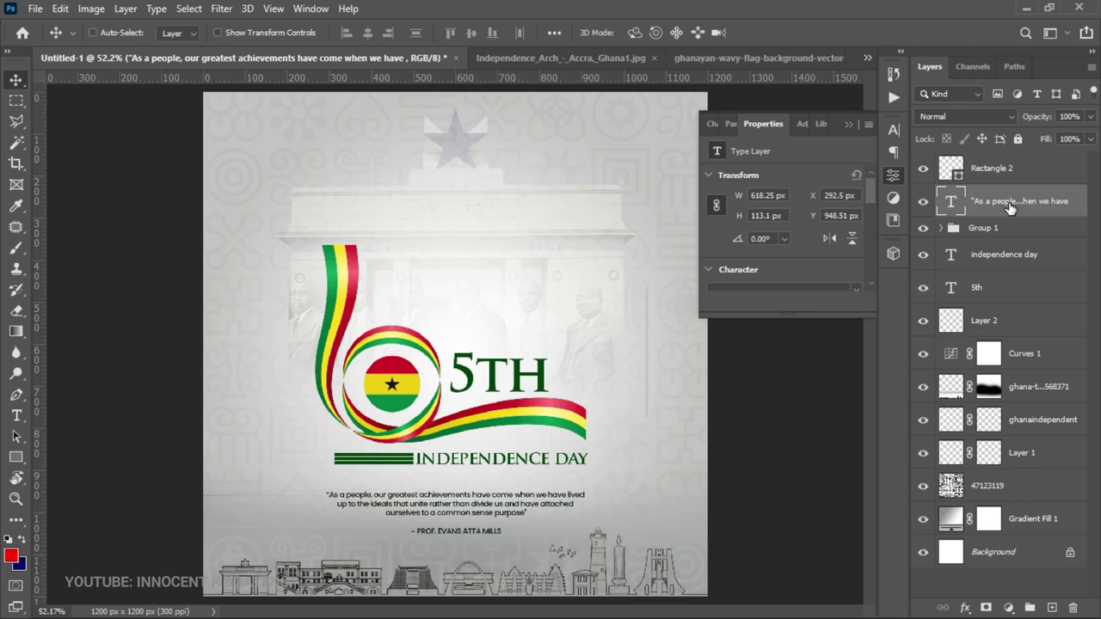
{"action": "key", "text": "ctrl+j"}
{"action": "left_click_drag", "start_coordinate": [509, 505], "coordinate": [587, 303]}
{"action": "double_click", "coordinate": [587, 303]}
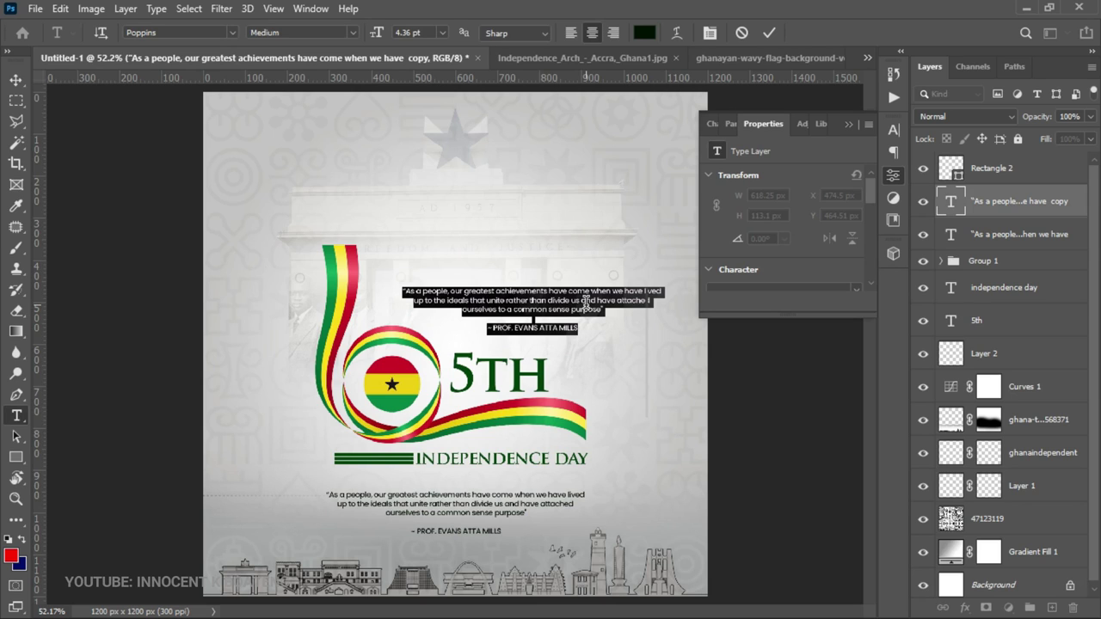
{"action": "left_click", "coordinate": [586, 301]}
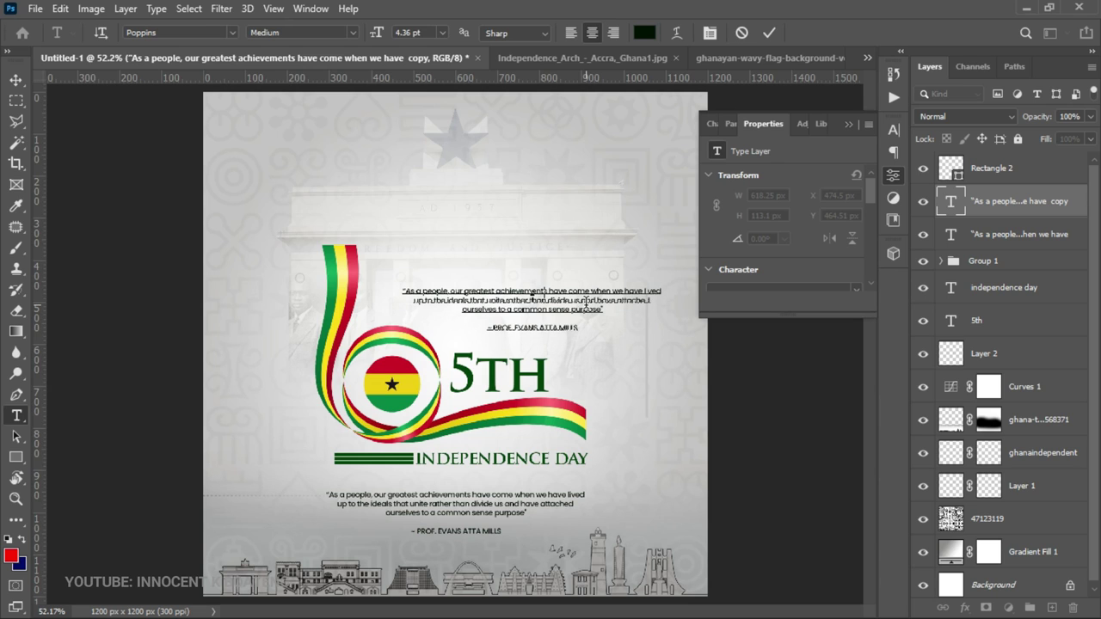
{"action": "type", "text": "@SIR_INNOCENT"}
{"action": "key", "text": "ctrl+Return"}
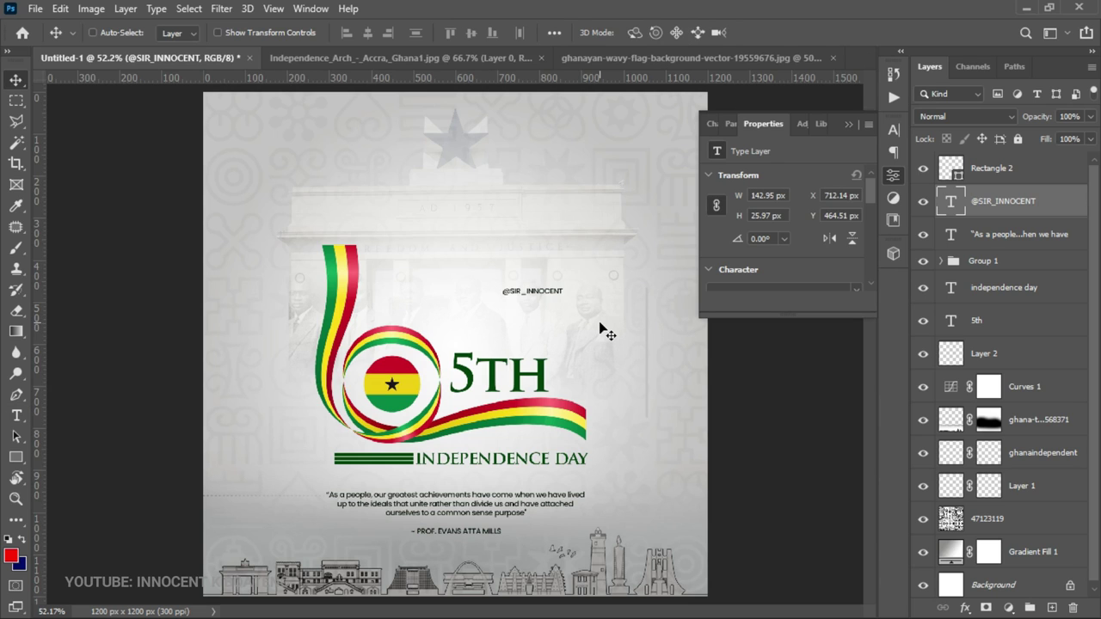
Rotate the handle text 90° counter clockwise and place it just left of the vertical bar, aligned with the bar's lower end.
{"action": "key", "text": "ctrl+t"}
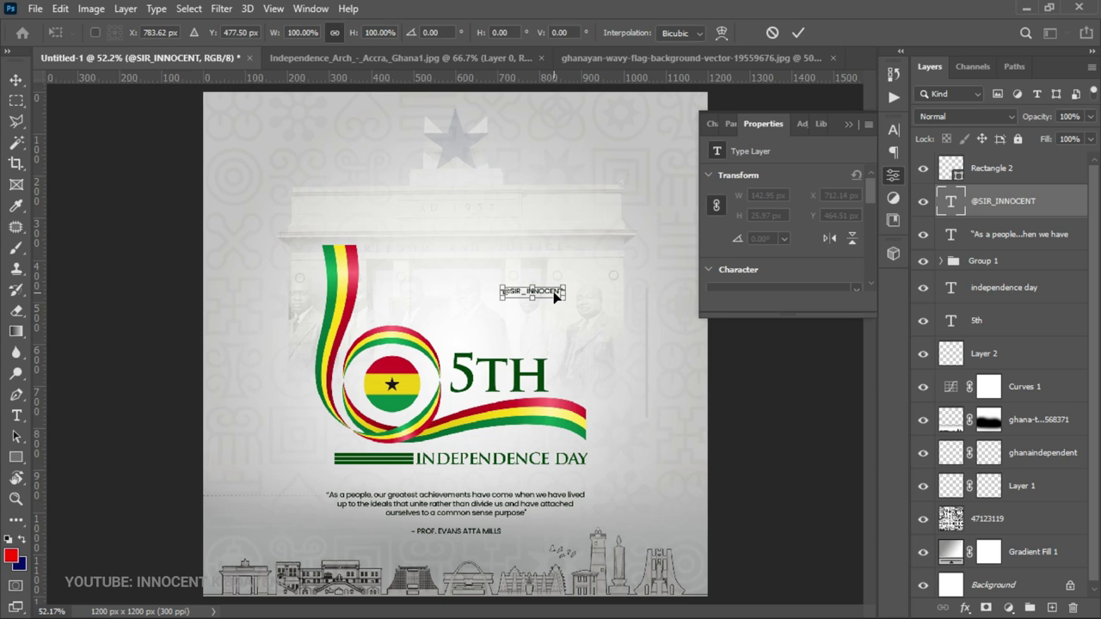
{"action": "right_click", "coordinate": [555, 295]}
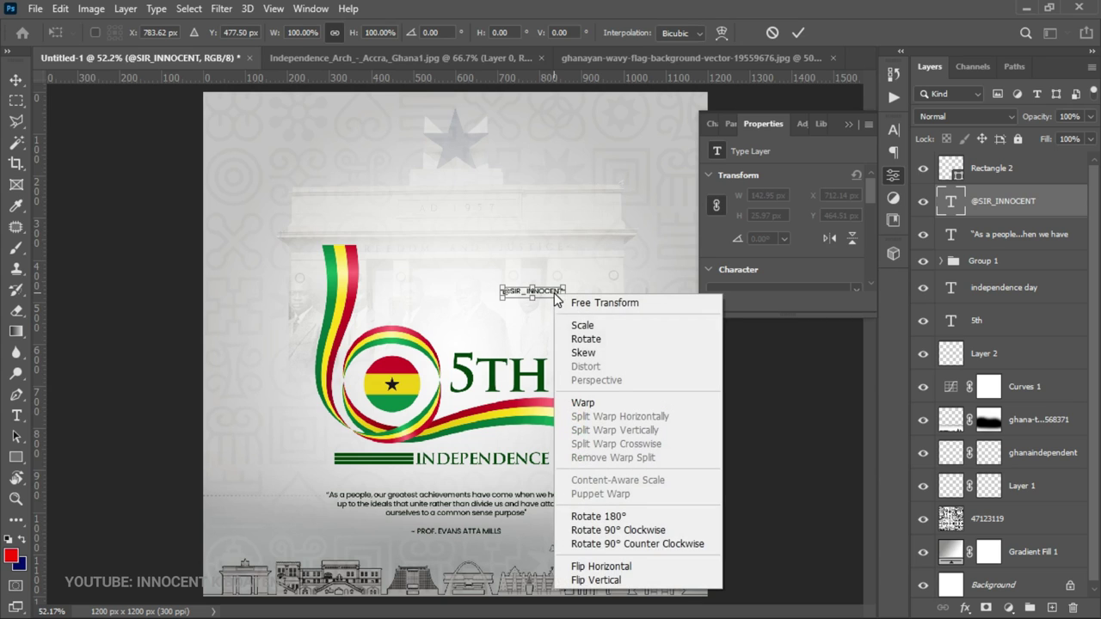
{"action": "left_click", "coordinate": [605, 546]}
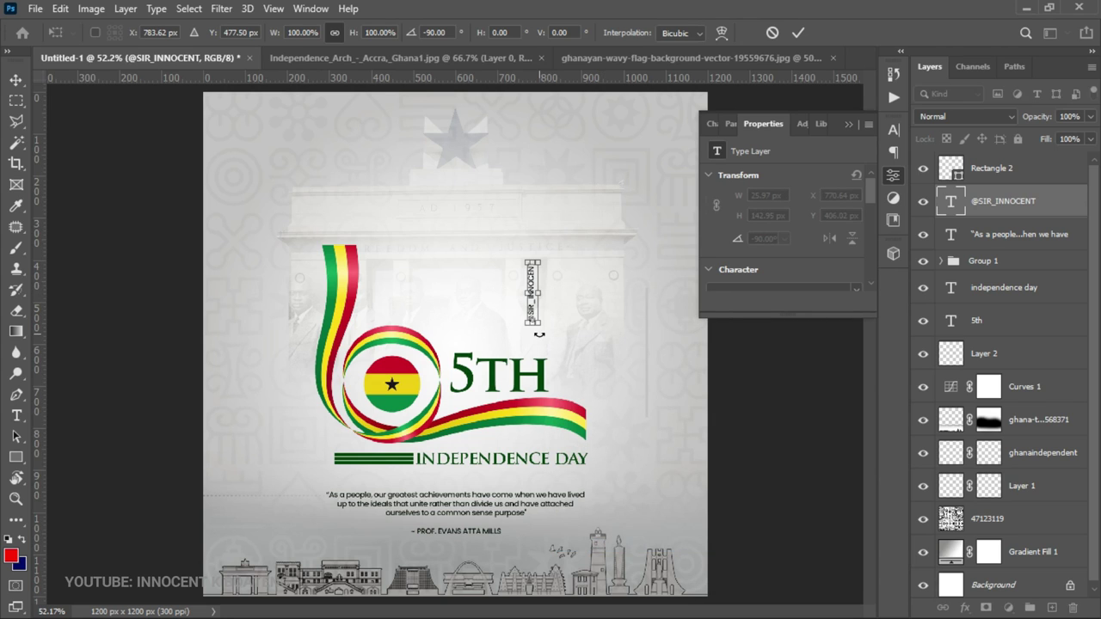
{"action": "key", "text": "Return"}
{"action": "left_click_drag", "start_coordinate": [543, 322], "coordinate": [650, 416]}
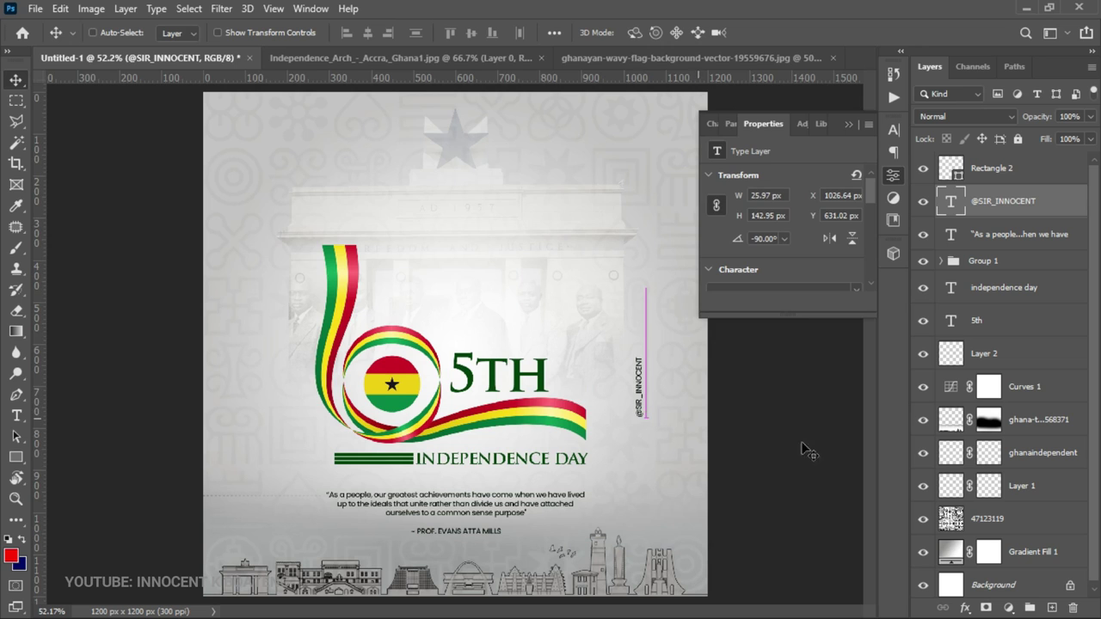
Darken the vertical bar's fill to grey a9a8a8.
{"action": "key", "text": "ctrl+minus"}
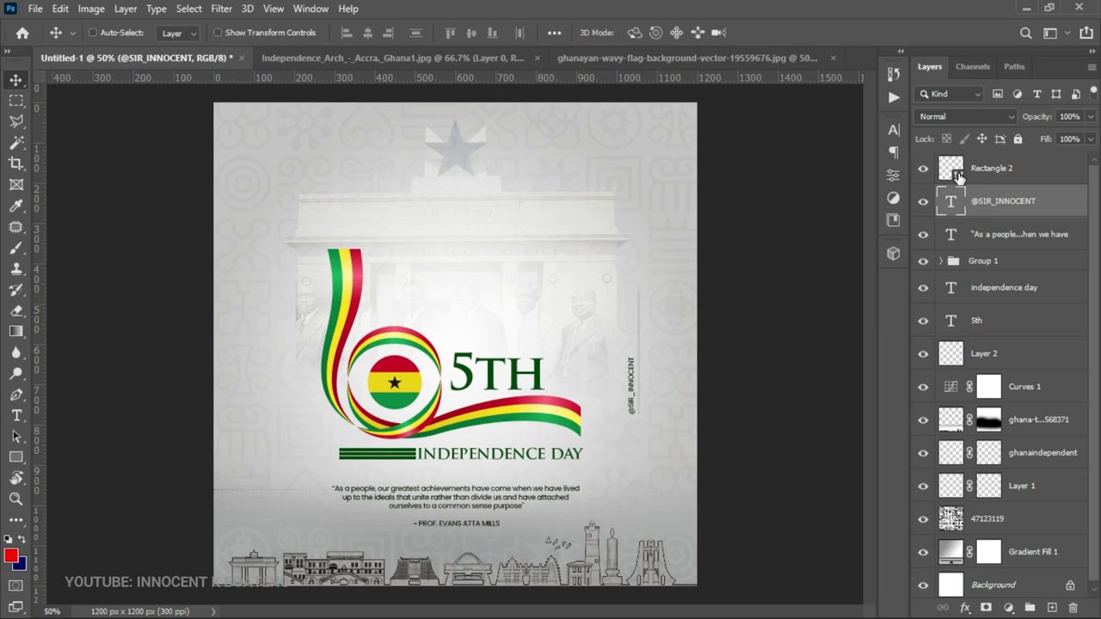
{"action": "double_click", "coordinate": [958, 176]}
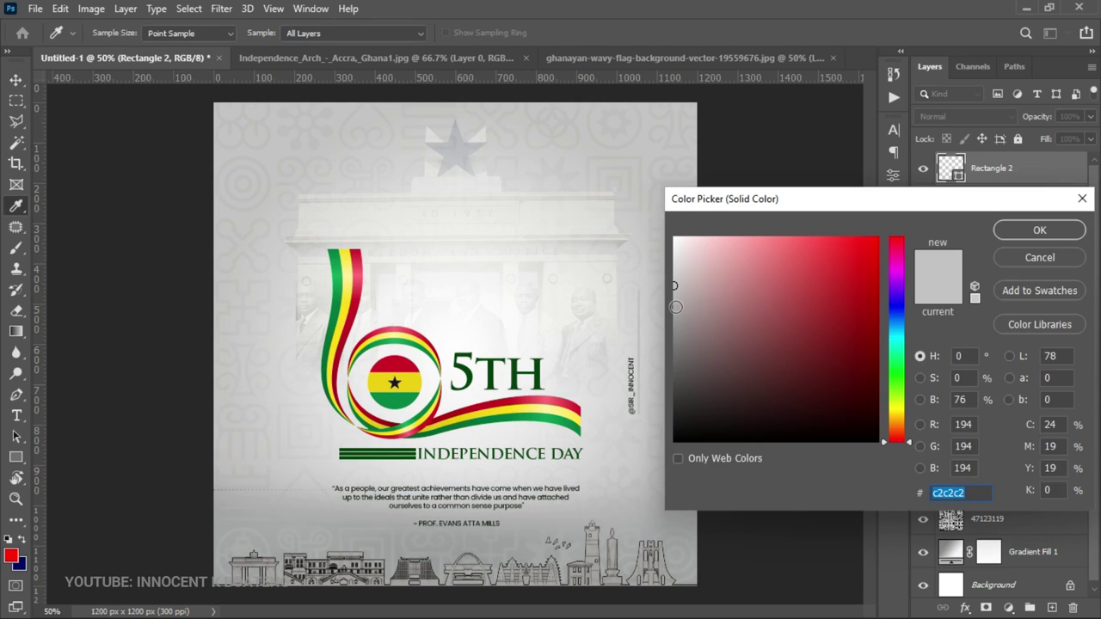
{"action": "left_click_drag", "start_coordinate": [674, 287], "coordinate": [675, 300]}
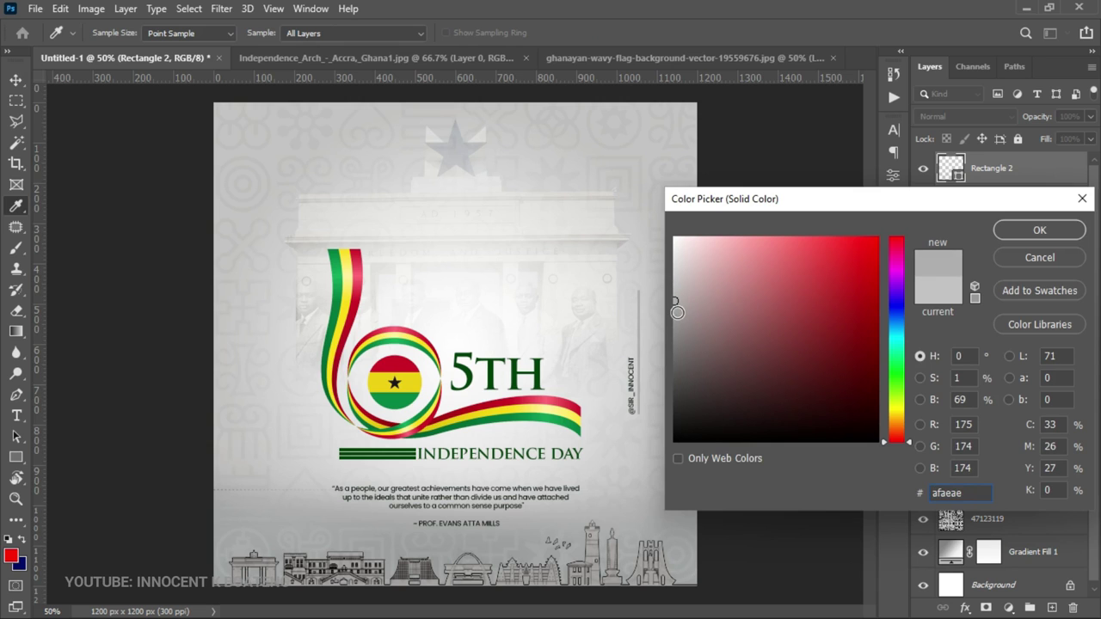
{"action": "left_click", "coordinate": [675, 305]}
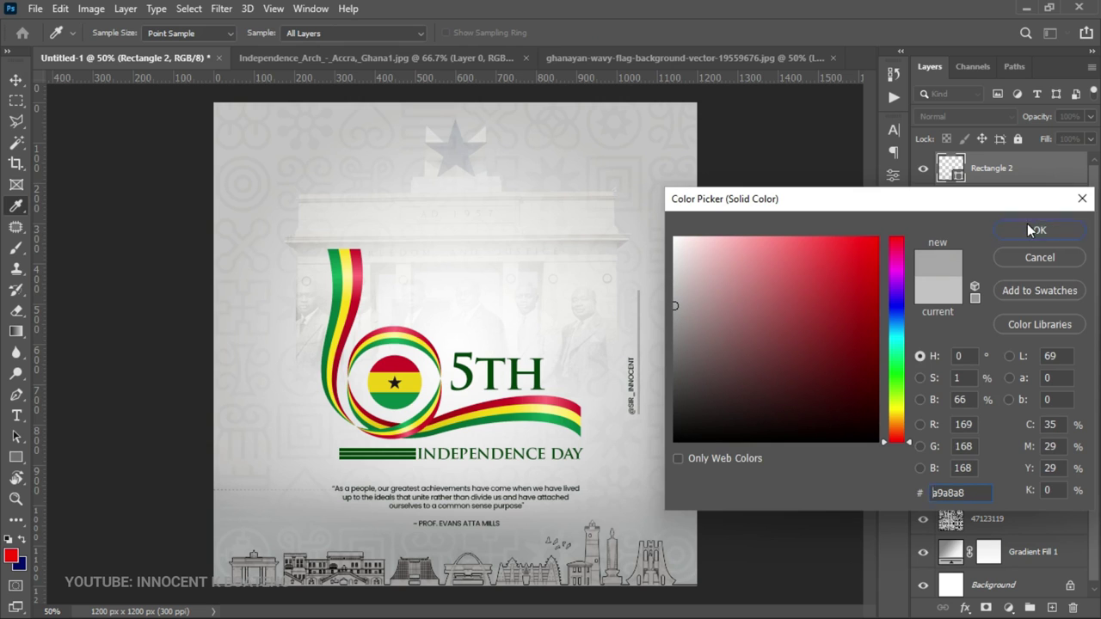
{"action": "left_click", "coordinate": [1031, 231]}
{"action": "left_click", "coordinate": [627, 442], "text": "alt"}
{"action": "left_click", "coordinate": [692, 314]}
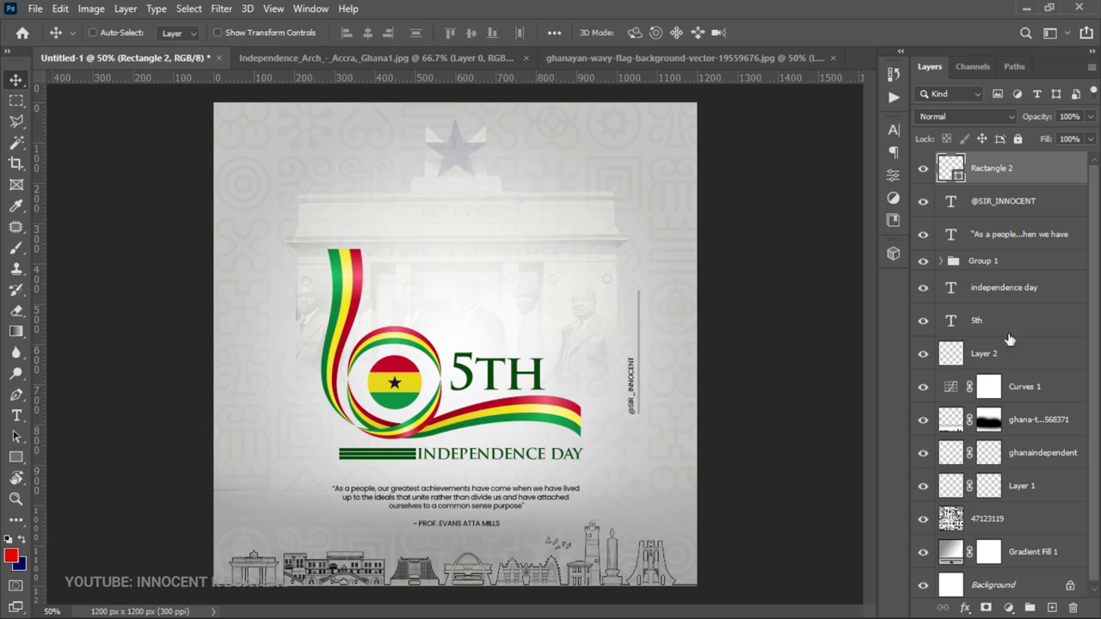
Lower the midpoint of the Curves 1 adjustment to a nearly straight line to darken the background artwork.
{"action": "double_click", "coordinate": [952, 389]}
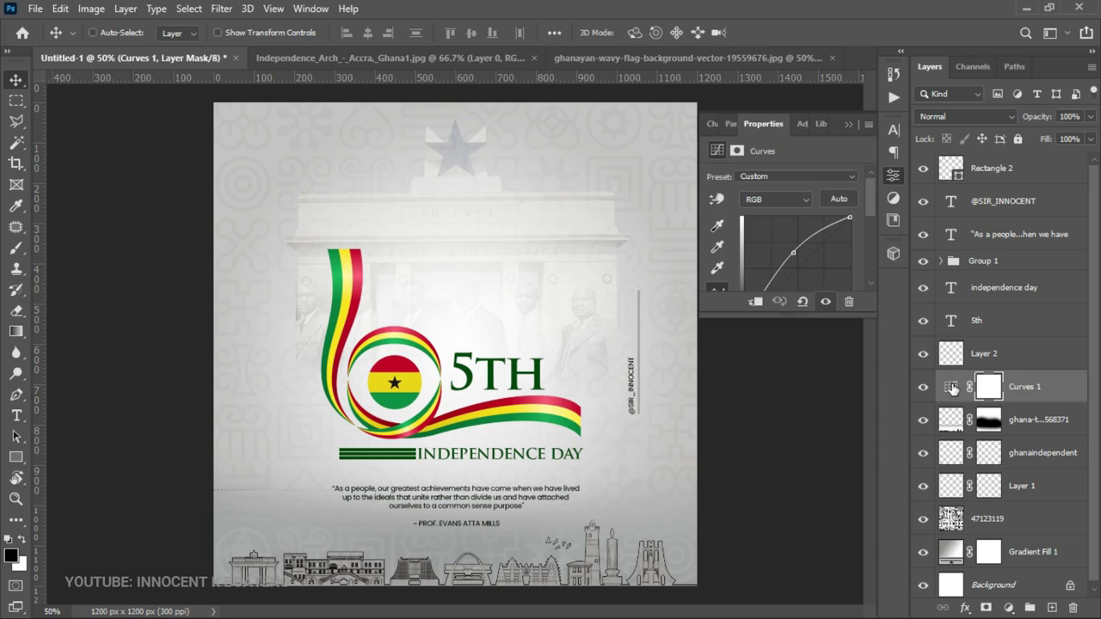
{"action": "left_click_drag", "start_coordinate": [795, 251], "coordinate": [801, 268]}
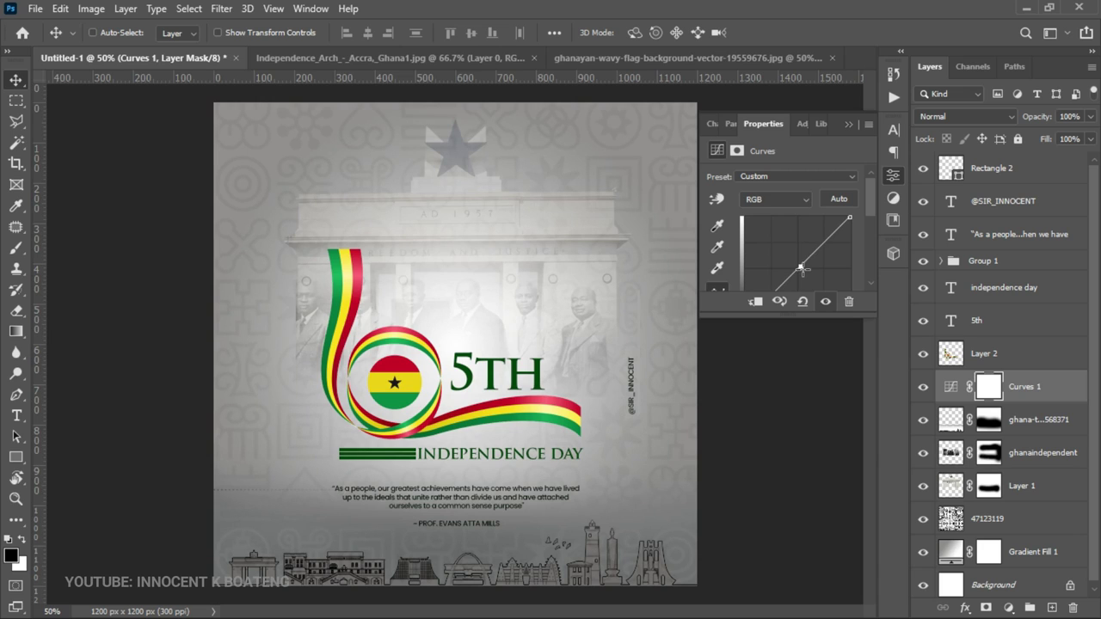
{"action": "left_click", "coordinate": [847, 126]}
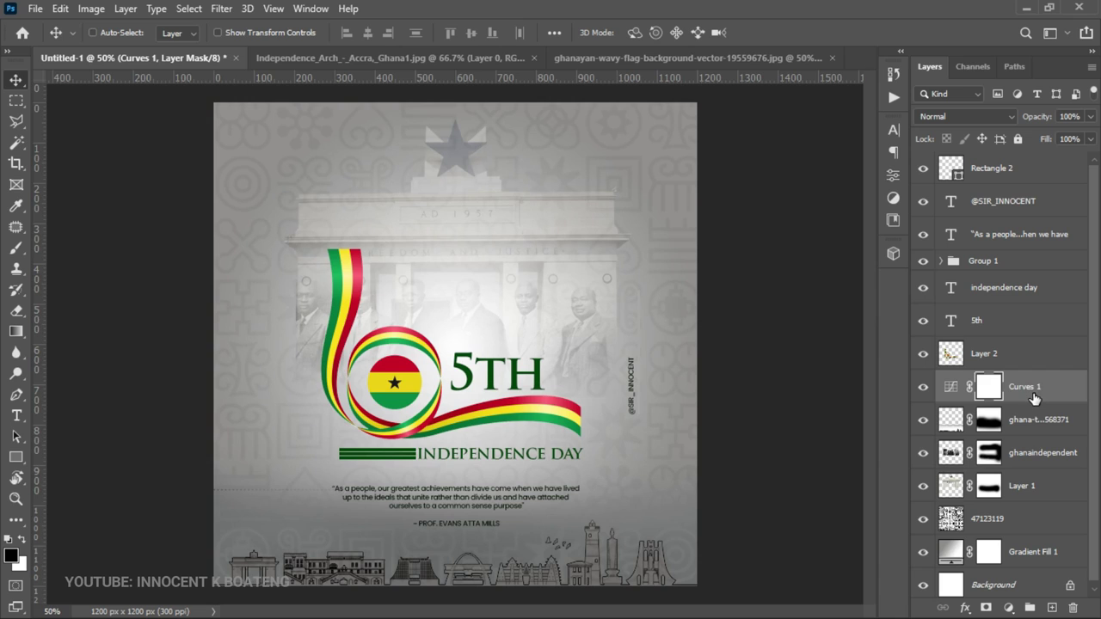
Add a new layer above Curves 1 and paint one red dab over the arch's centre with a 900 px, 0% hardness brush.
{"action": "left_click", "coordinate": [1050, 608]}
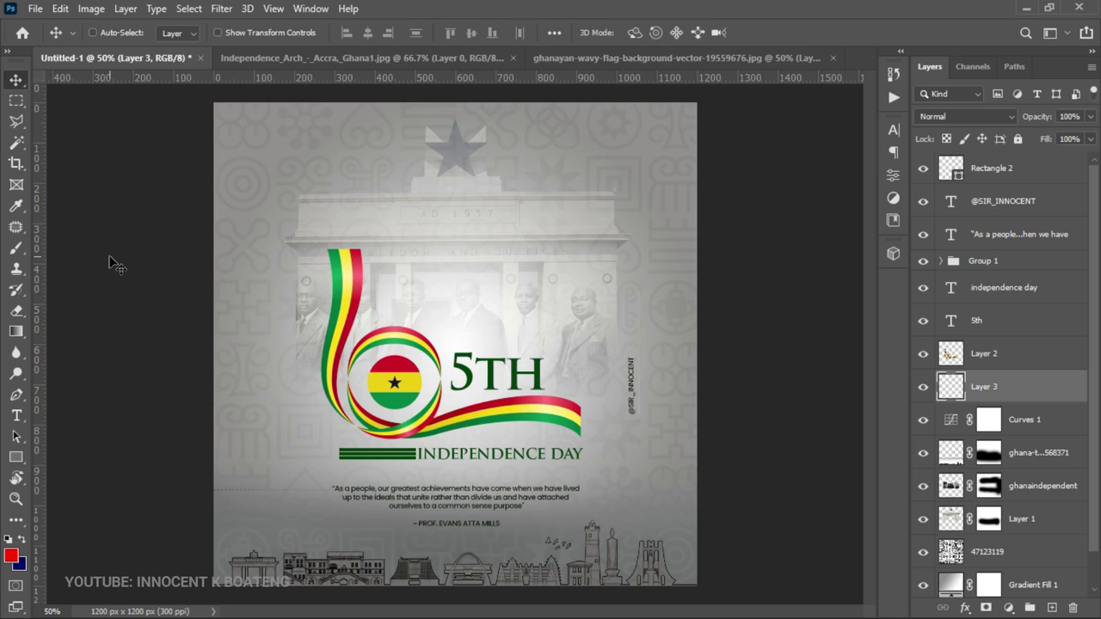
{"action": "left_click", "coordinate": [16, 247]}
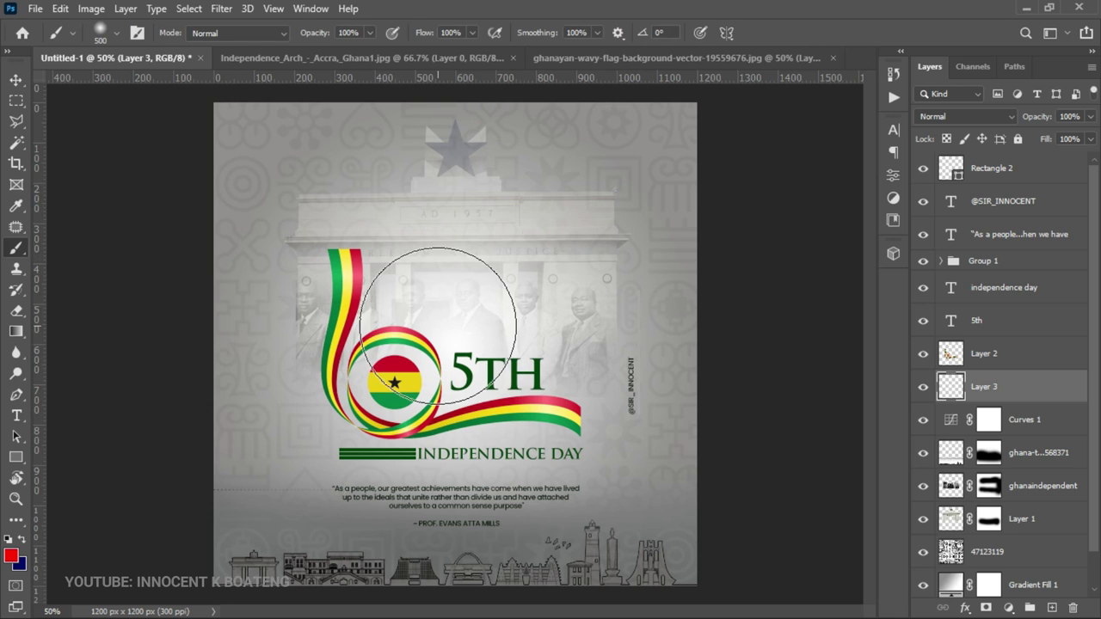
{"action": "key", "text": "bracketright"}
{"action": "key", "text": "bracketright"}
{"action": "key", "text": "bracketright"}
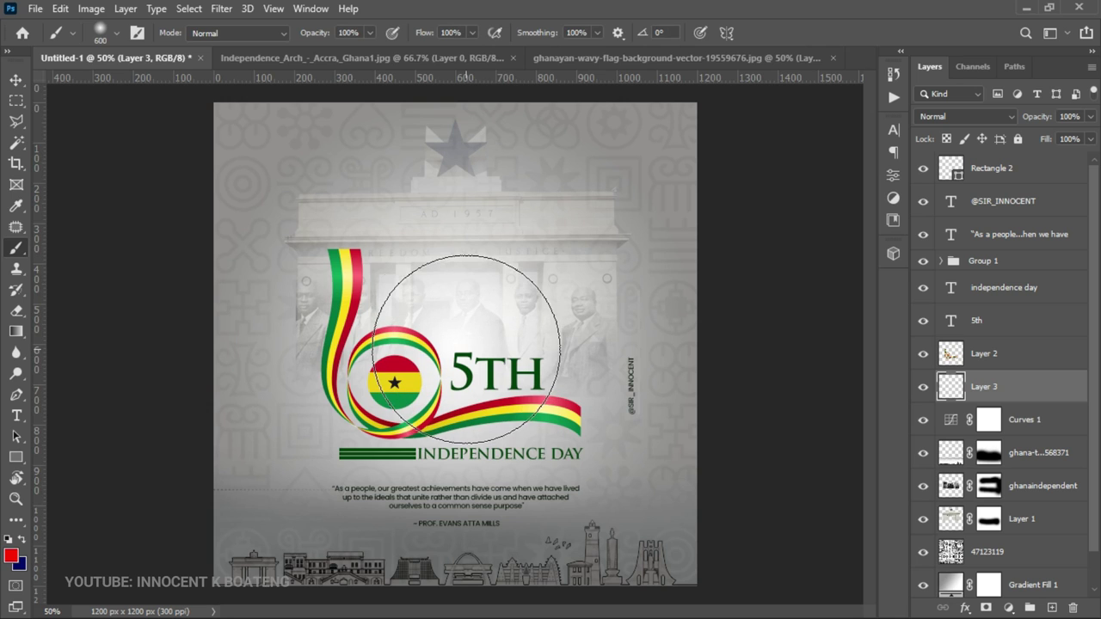
{"action": "key", "text": "bracketright"}
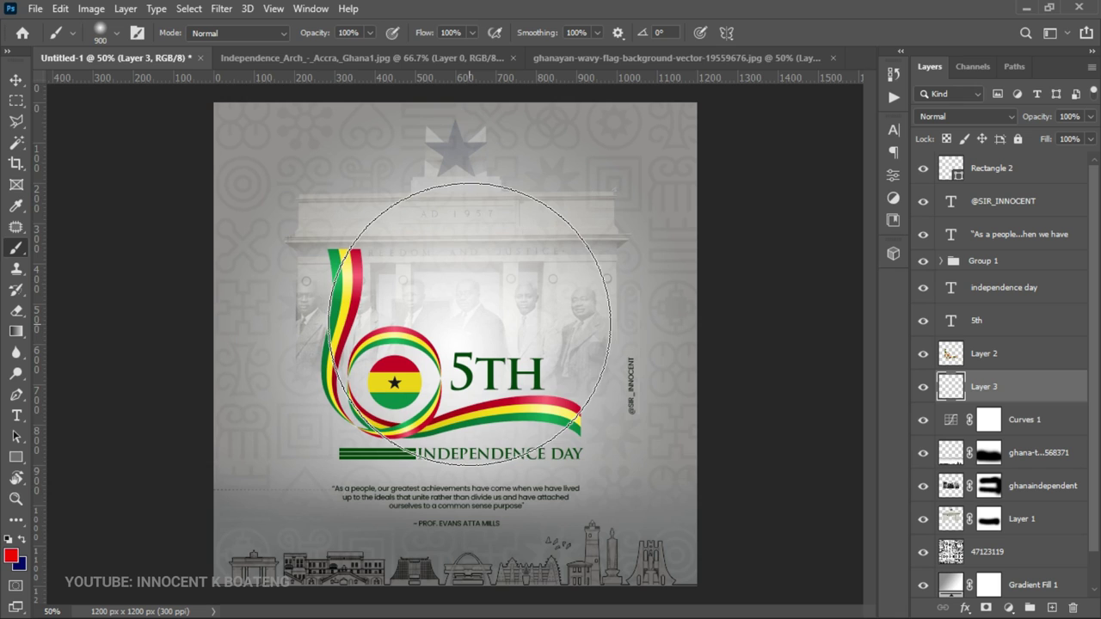
{"action": "right_click", "coordinate": [470, 328]}
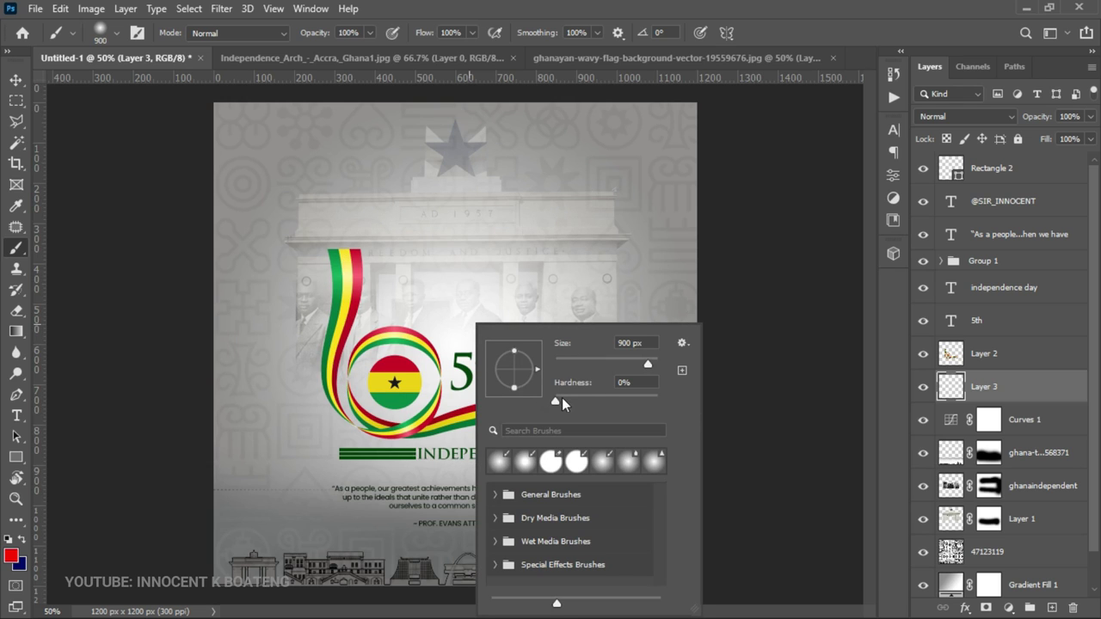
{"action": "key", "text": "Return"}
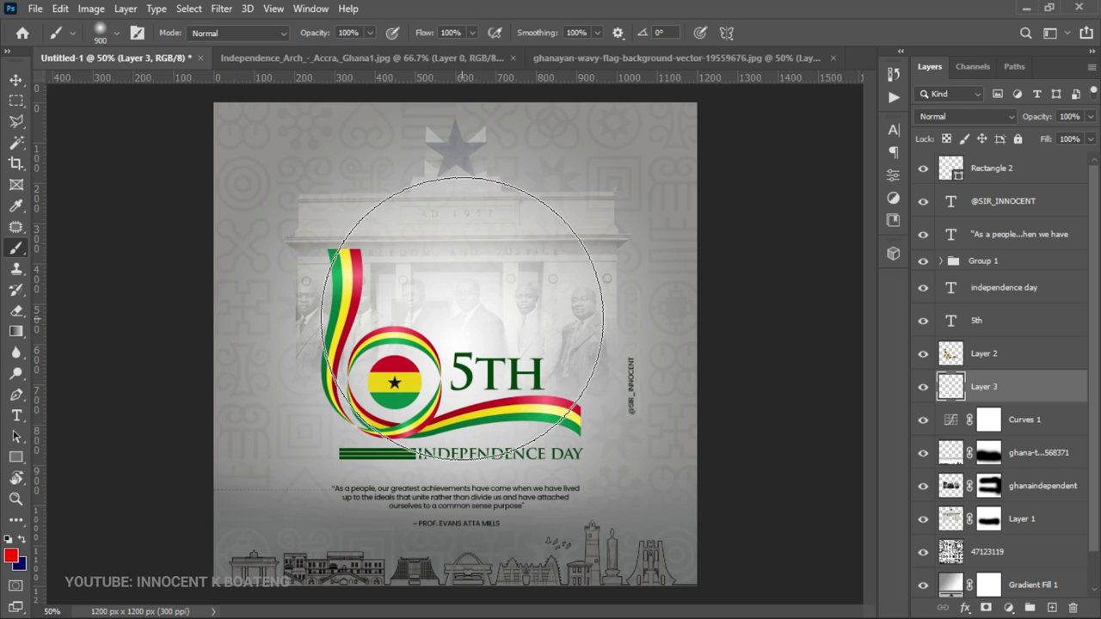
{"action": "left_click", "coordinate": [463, 325]}
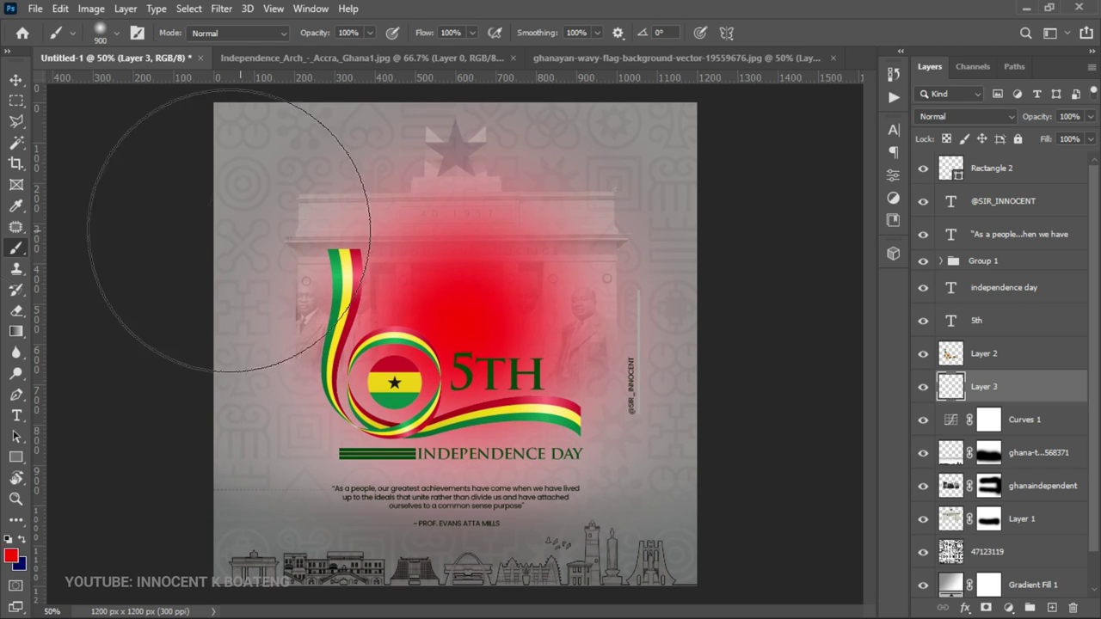
Set the red glow layer's blend mode to Soft Light.
{"action": "left_click", "coordinate": [16, 79]}
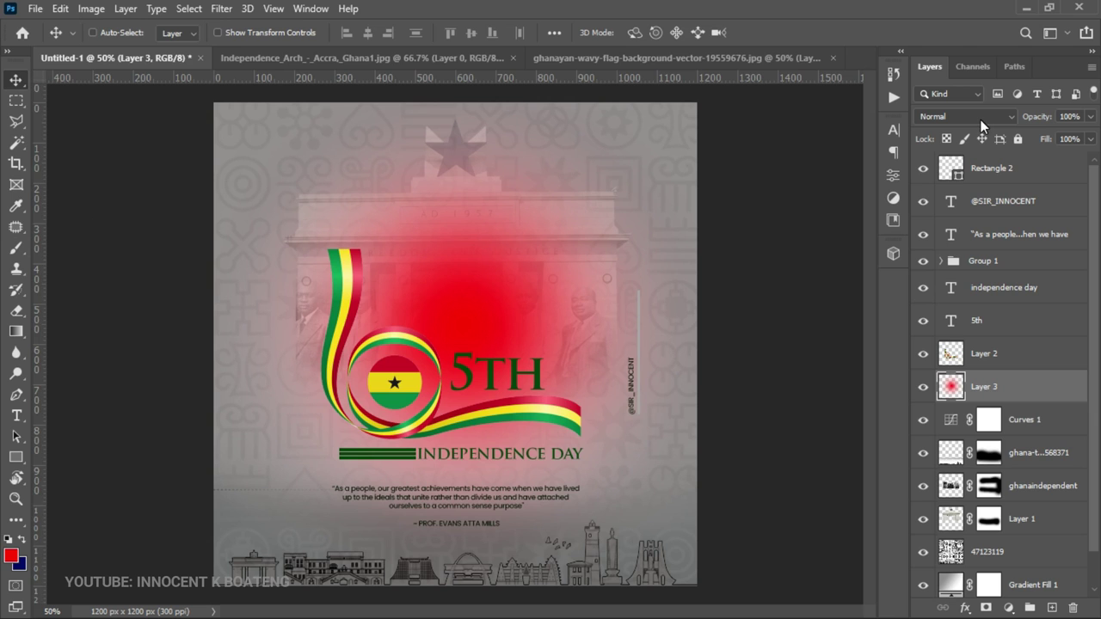
{"action": "left_click", "coordinate": [980, 120]}
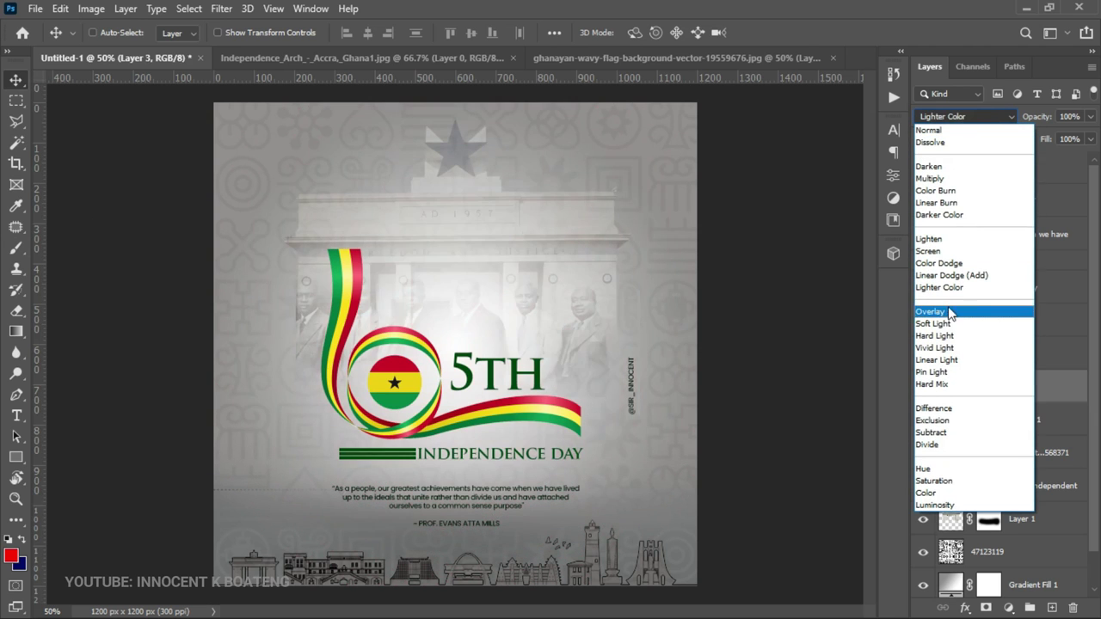
{"action": "left_click", "coordinate": [947, 325]}
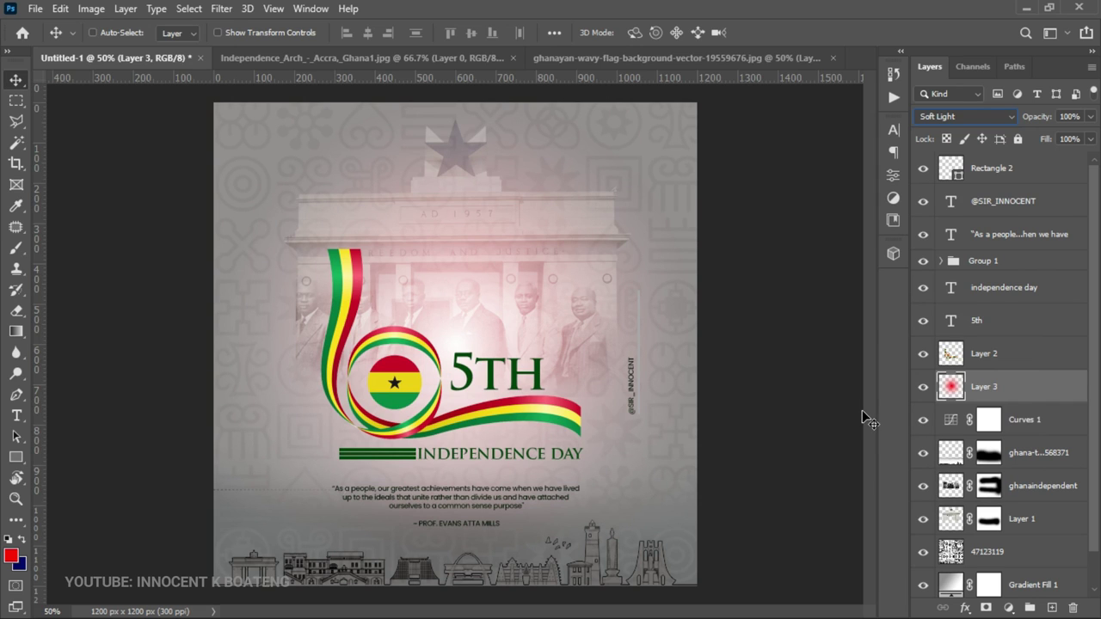
Shift the red glow's hue to +11 with Hue/Saturation and duplicate the glow layer twice to intensify it.
{"action": "key", "text": "ctrl+u"}
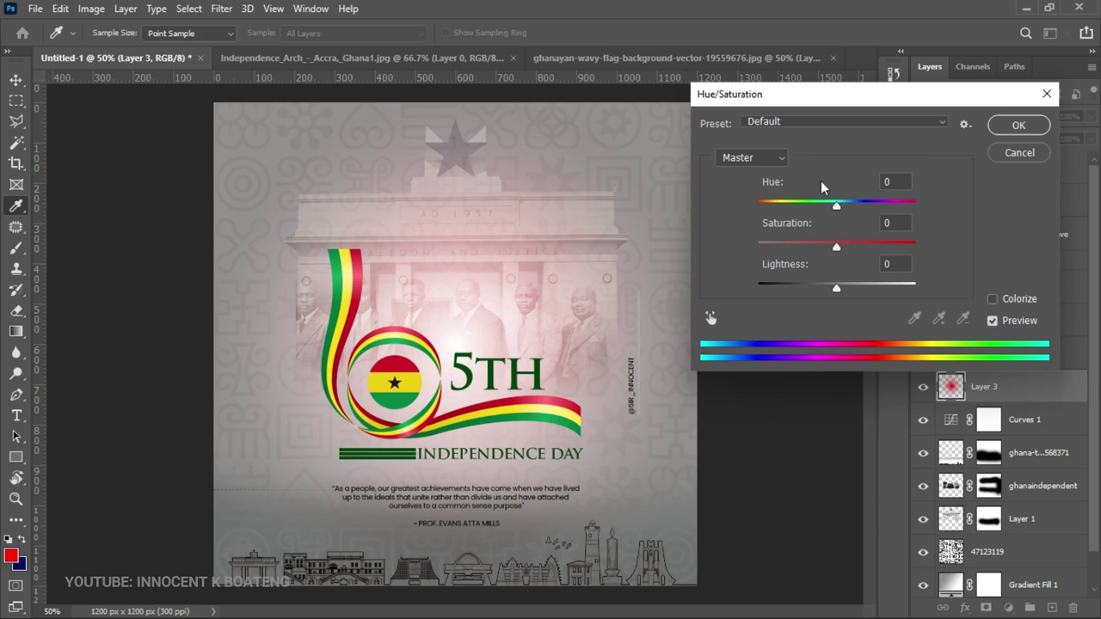
{"action": "left_click_drag", "start_coordinate": [837, 206], "coordinate": [793, 200]}
{"action": "left_click_drag", "start_coordinate": [813, 204], "coordinate": [846, 211]}
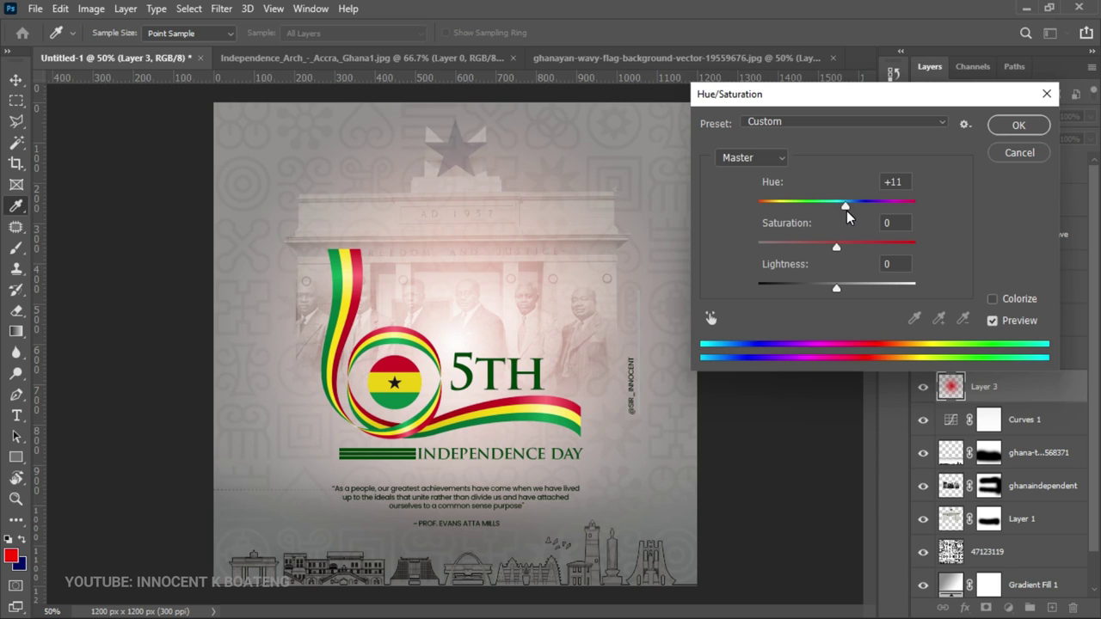
{"action": "left_click", "coordinate": [1018, 124]}
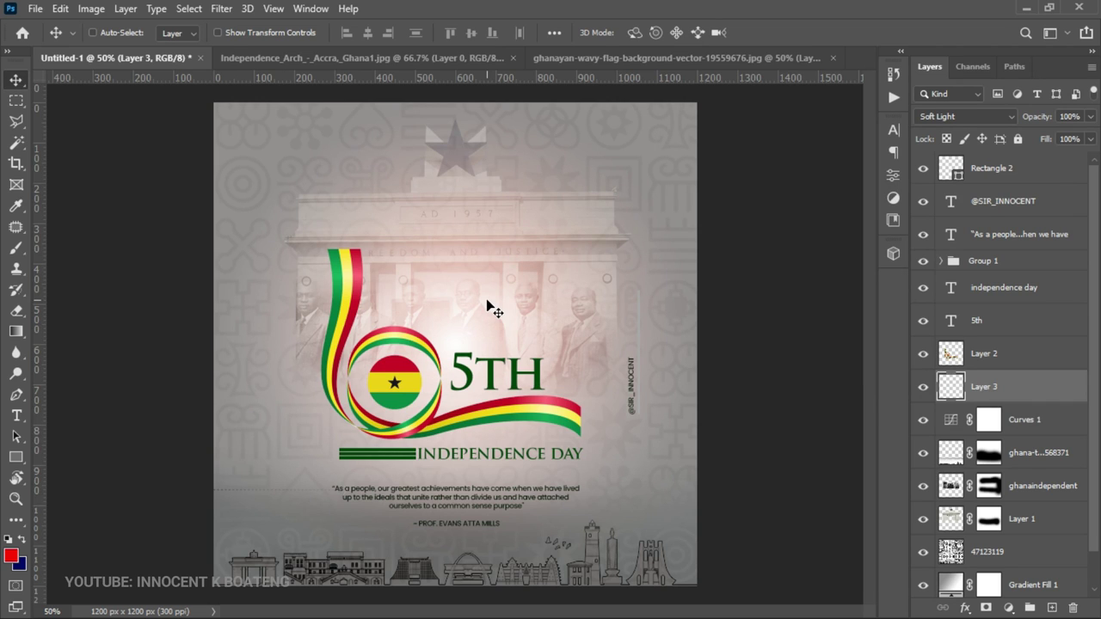
{"action": "key", "text": "ctrl+j"}
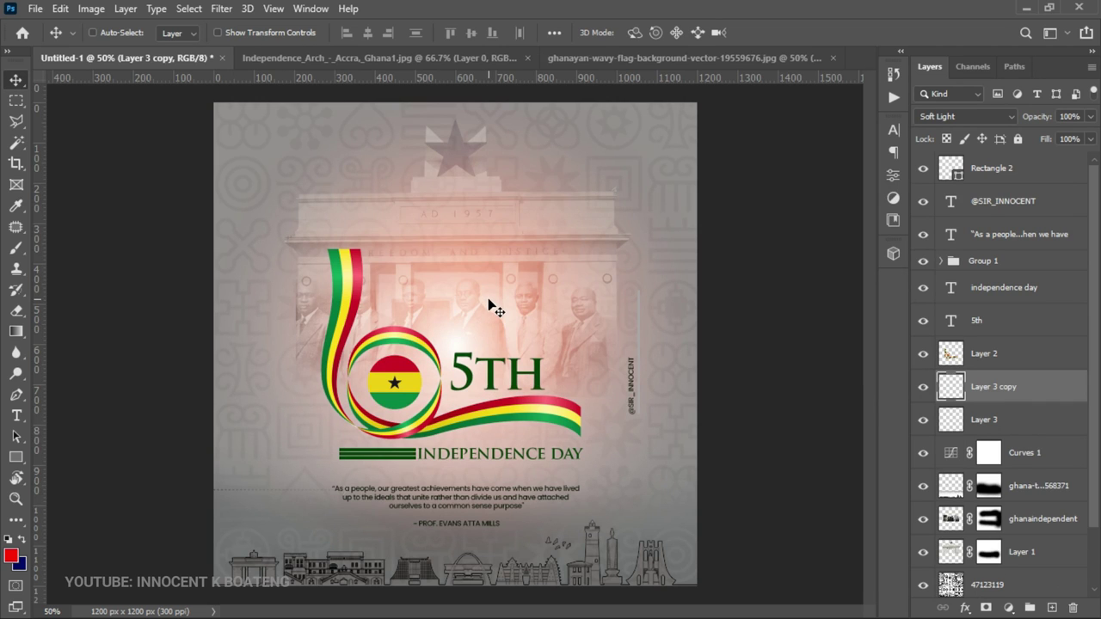
{"action": "key", "text": "ctrl+j"}
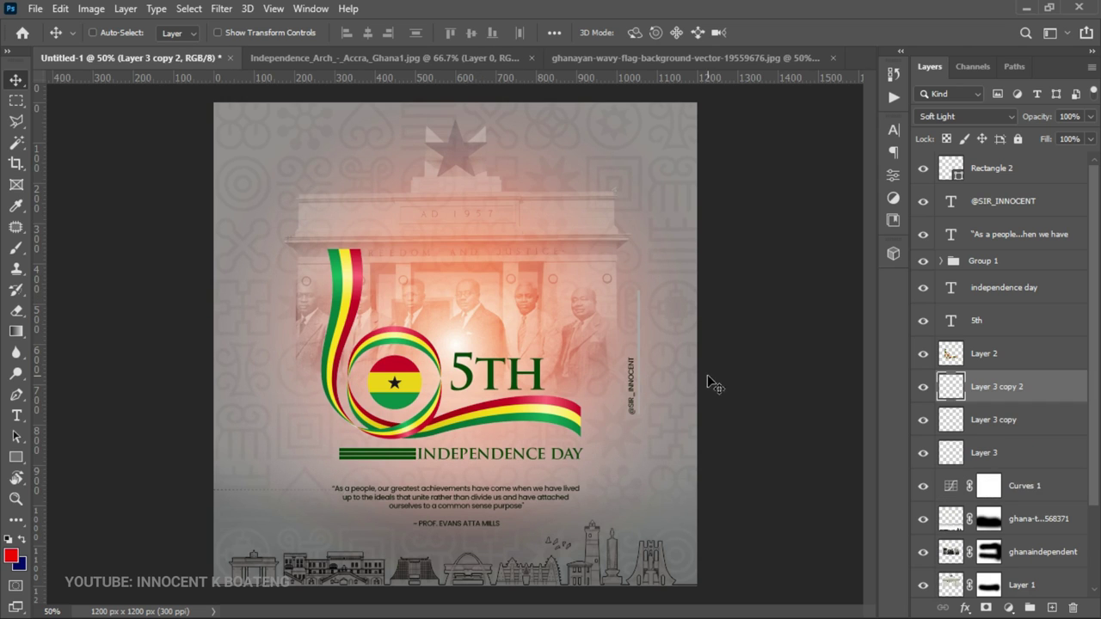
Raise the midpoint of the Curves 1 adjustment to brighten the background artwork.
{"action": "double_click", "coordinate": [951, 488]}
{"action": "left_click_drag", "start_coordinate": [800, 267], "coordinate": [789, 251]}
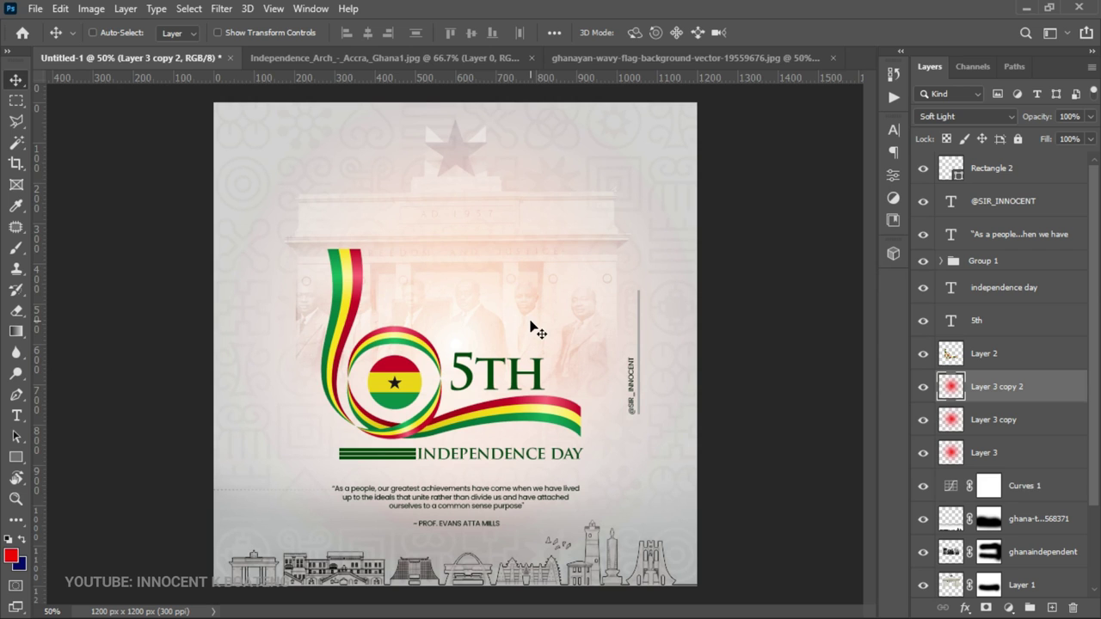
Duplicate the topmost glow layer once more to strengthen the warm glow behind the title.
{"action": "key", "text": "ctrl+j"}
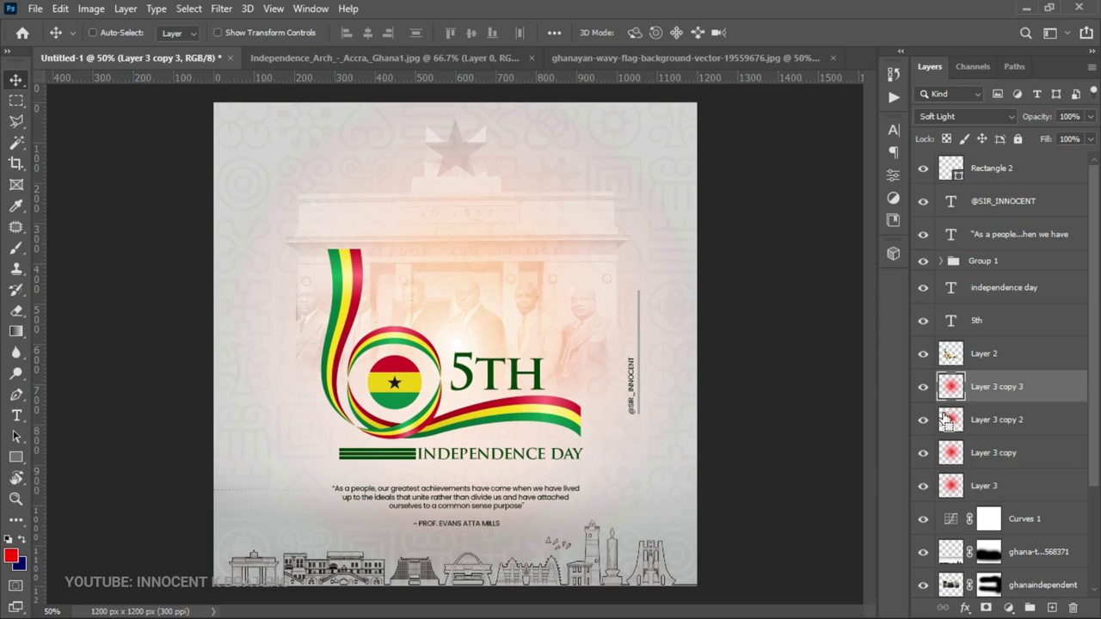
{"action": "key", "text": "z"}
{"action": "left_click", "coordinate": [529, 321]}
{"action": "left_click", "coordinate": [529, 321], "text": "alt"}
{"action": "left_click", "coordinate": [529, 321], "text": "alt"}
{"action": "left_click", "coordinate": [529, 320]}
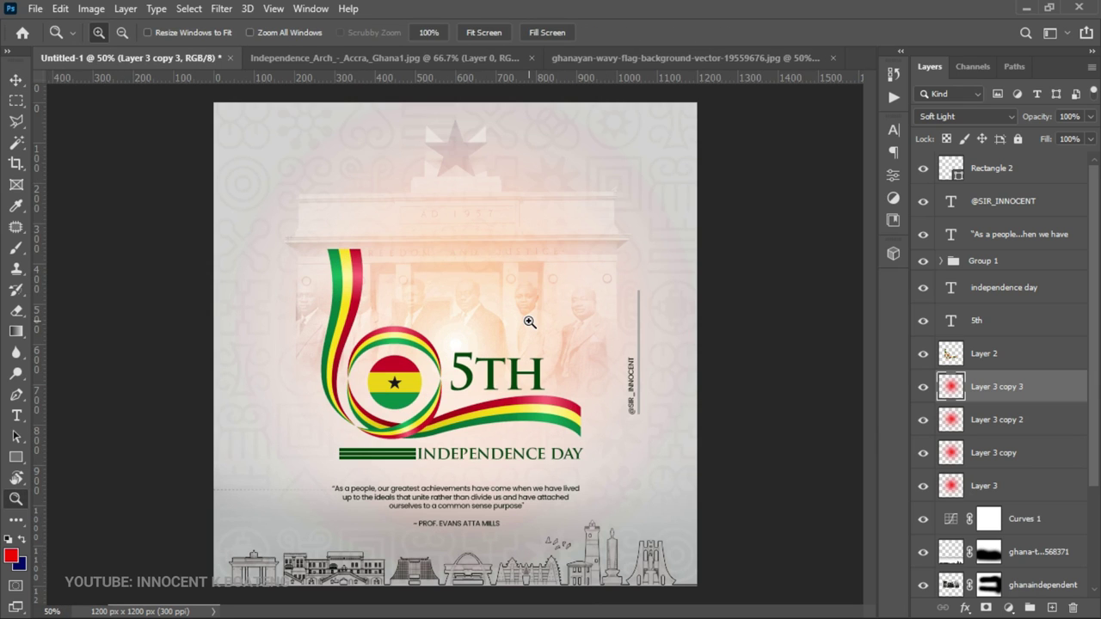